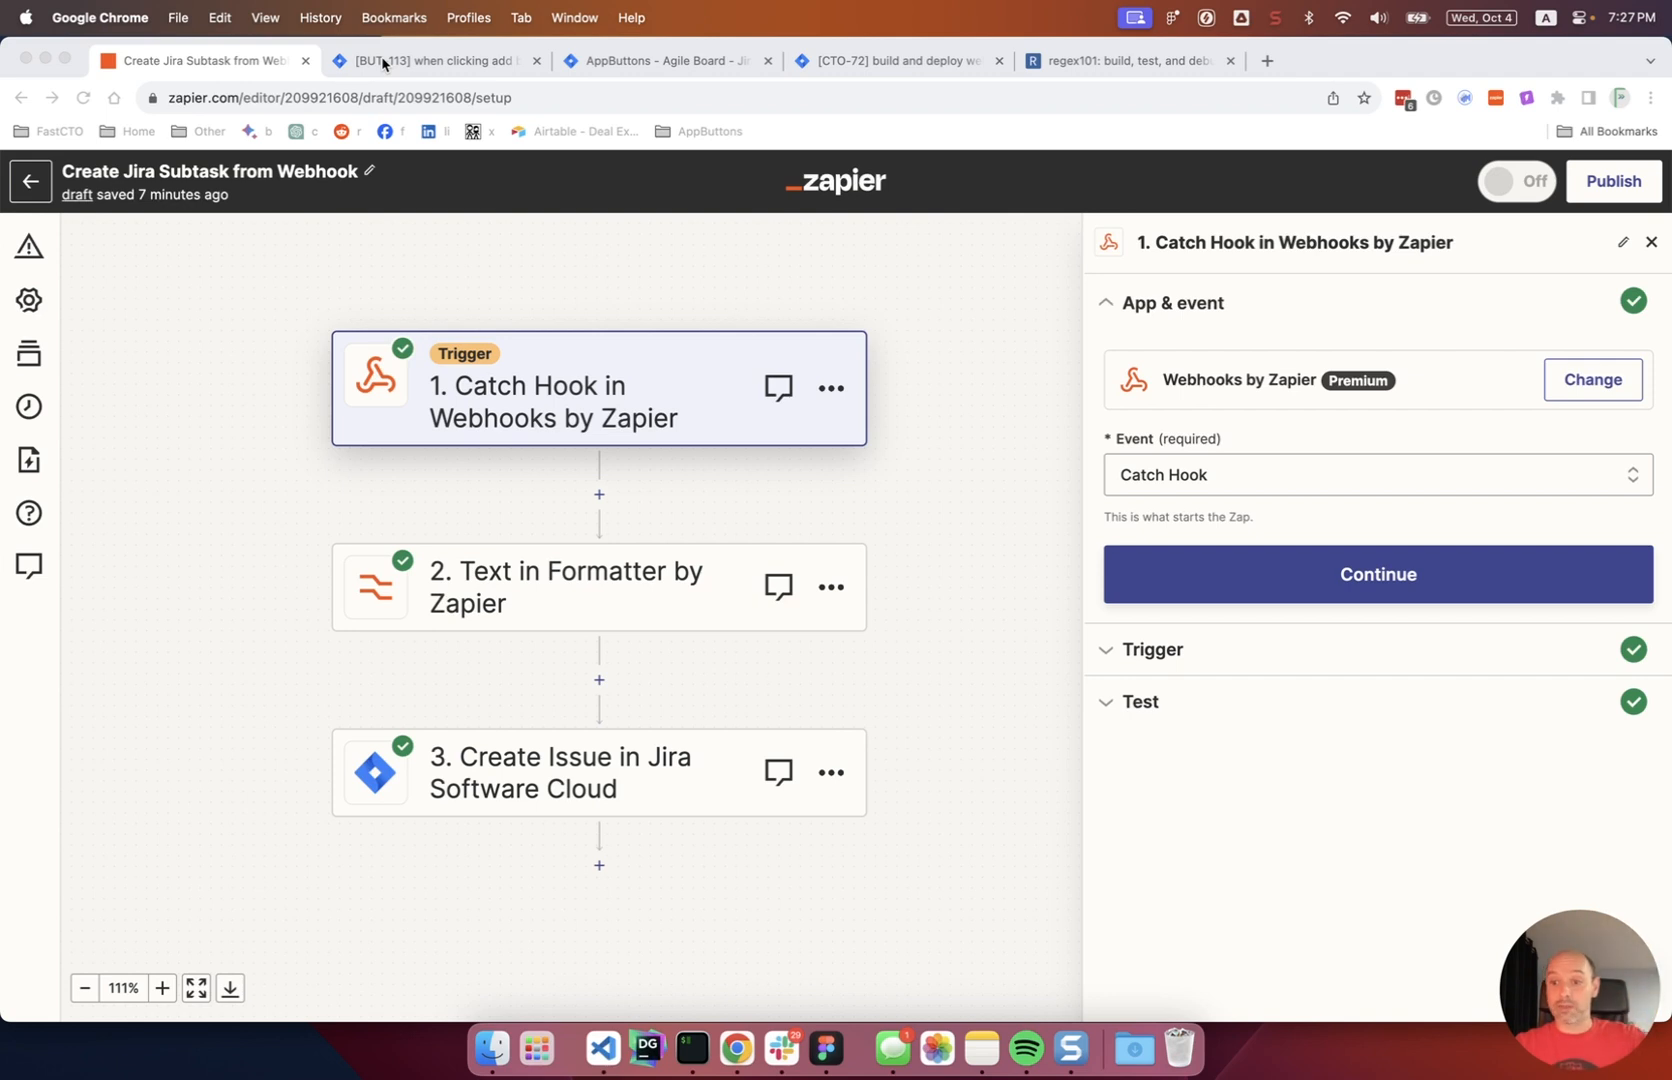
Step: Switch to the BUT-113 issue page and review the Design button's GET hook settings, including the {tab_url_encoded} action variable and page matching
click(618, 316)
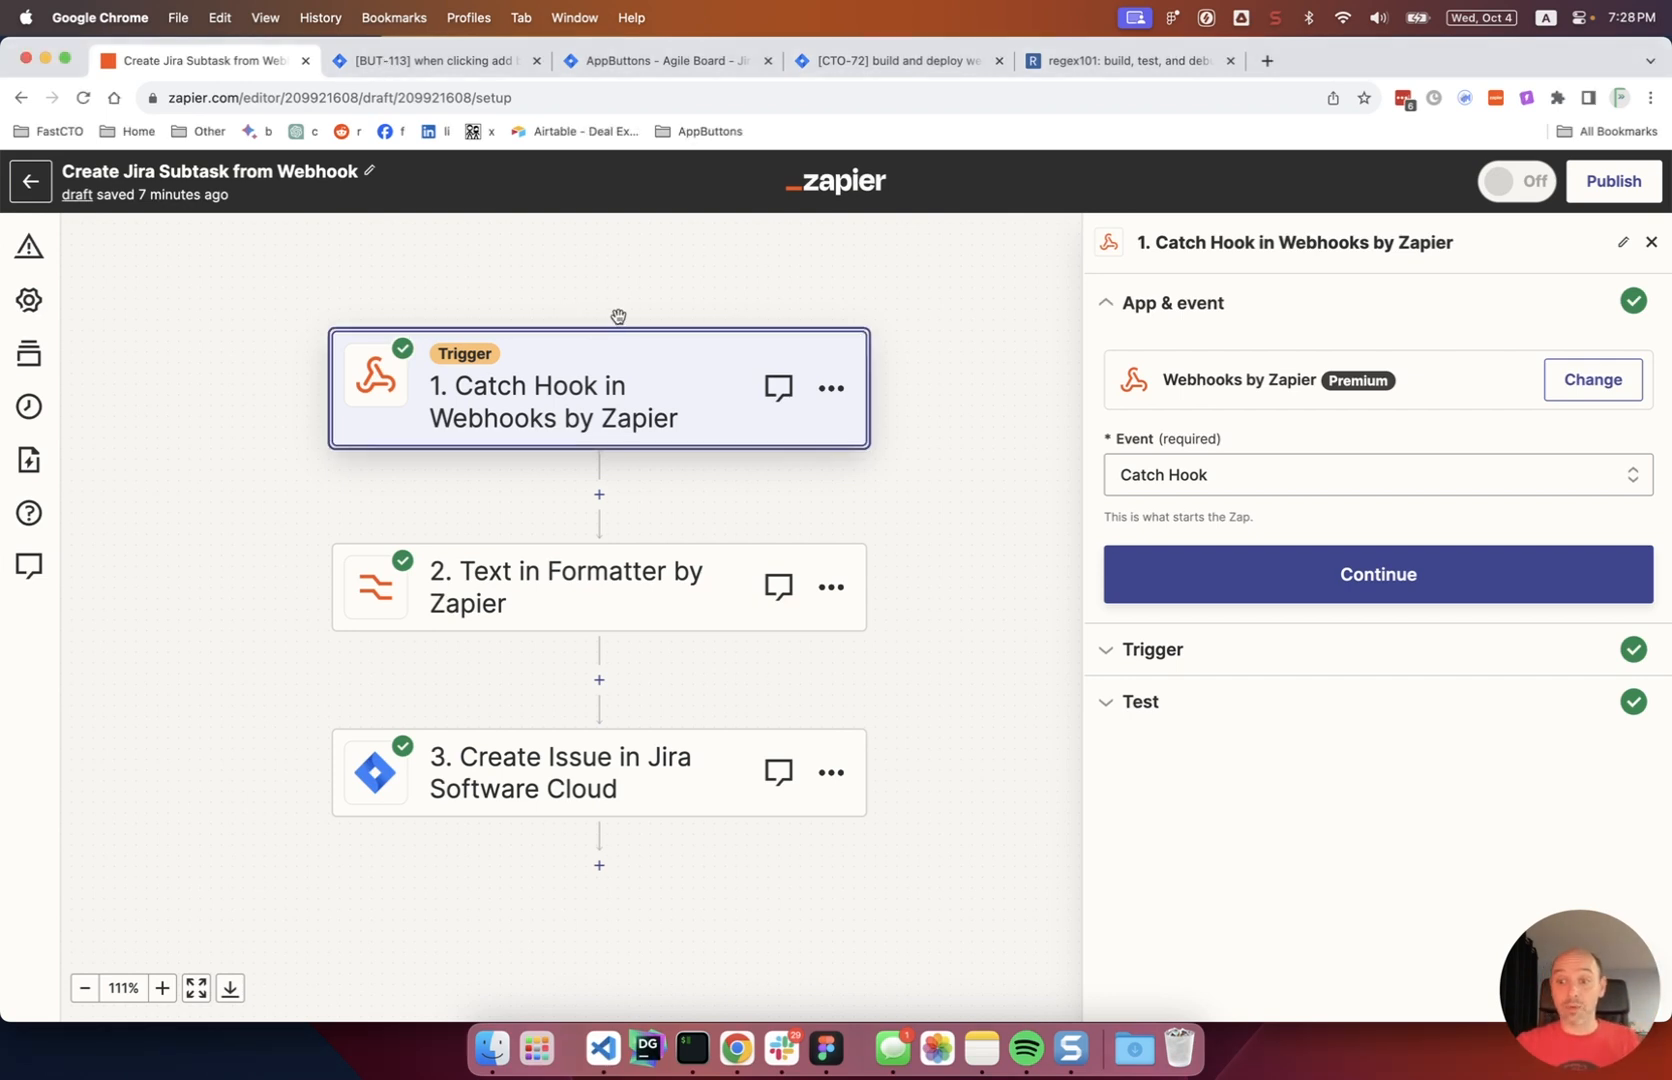
click(437, 70)
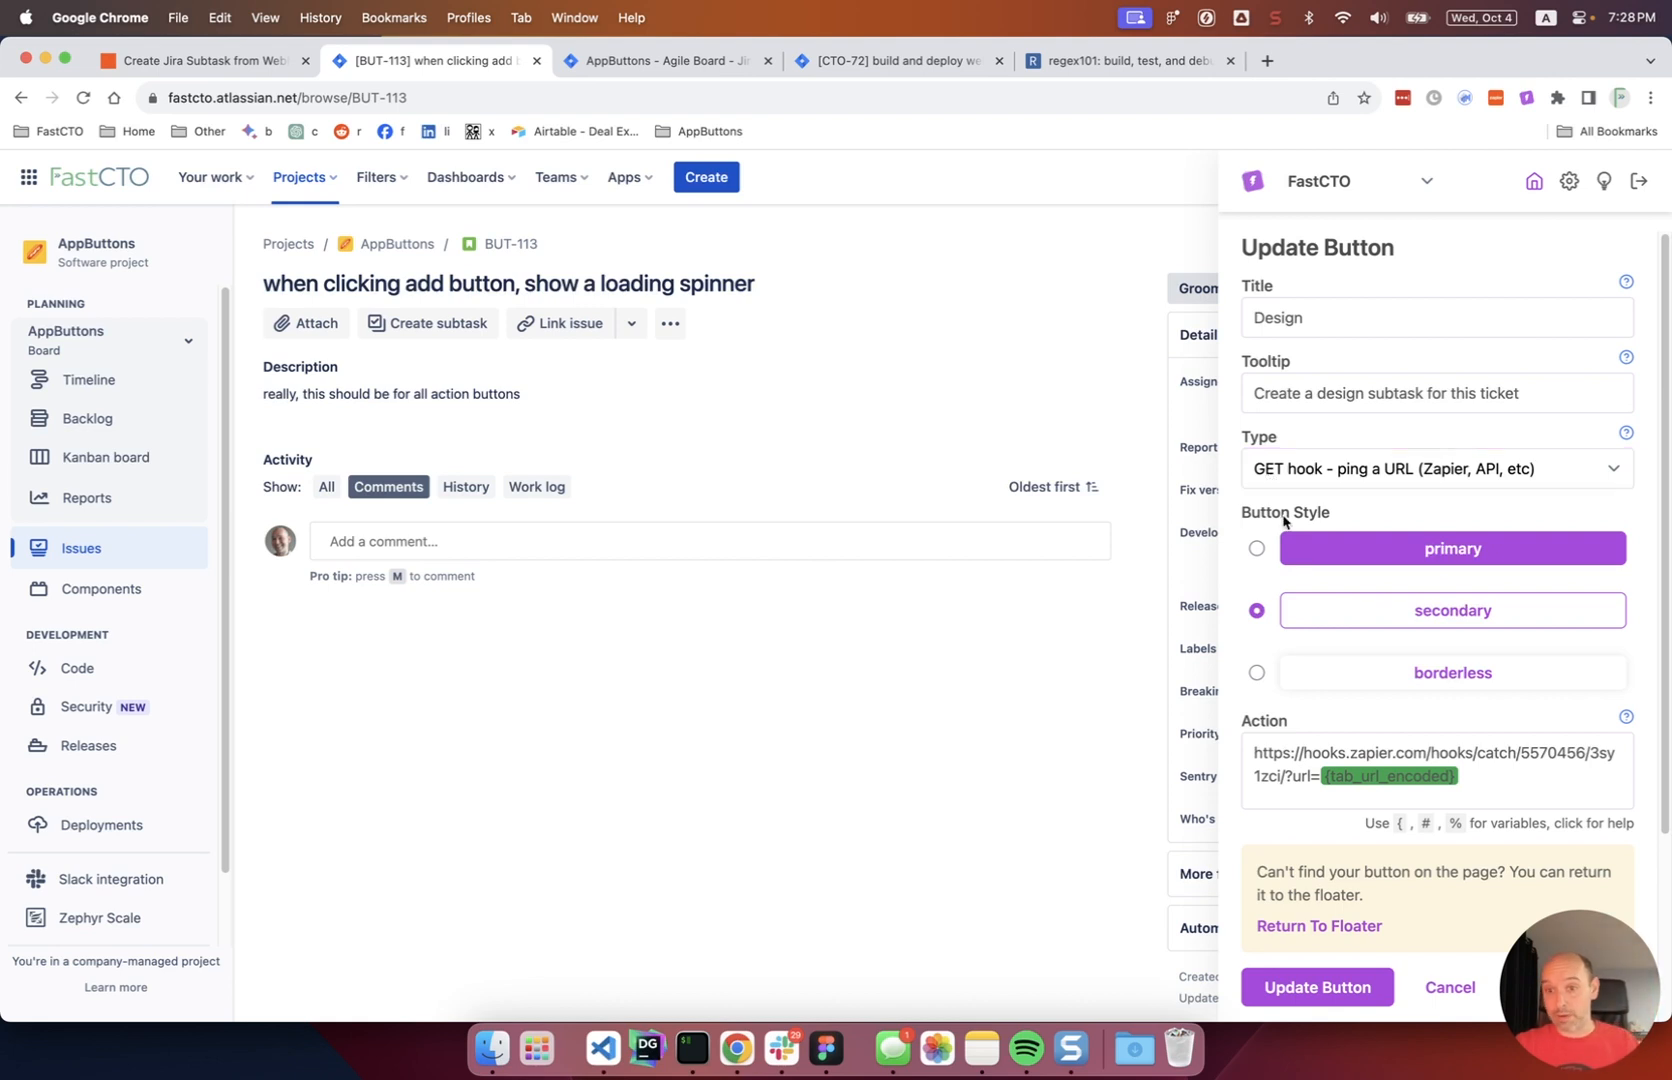
scroll(1266, 495, down, 3)
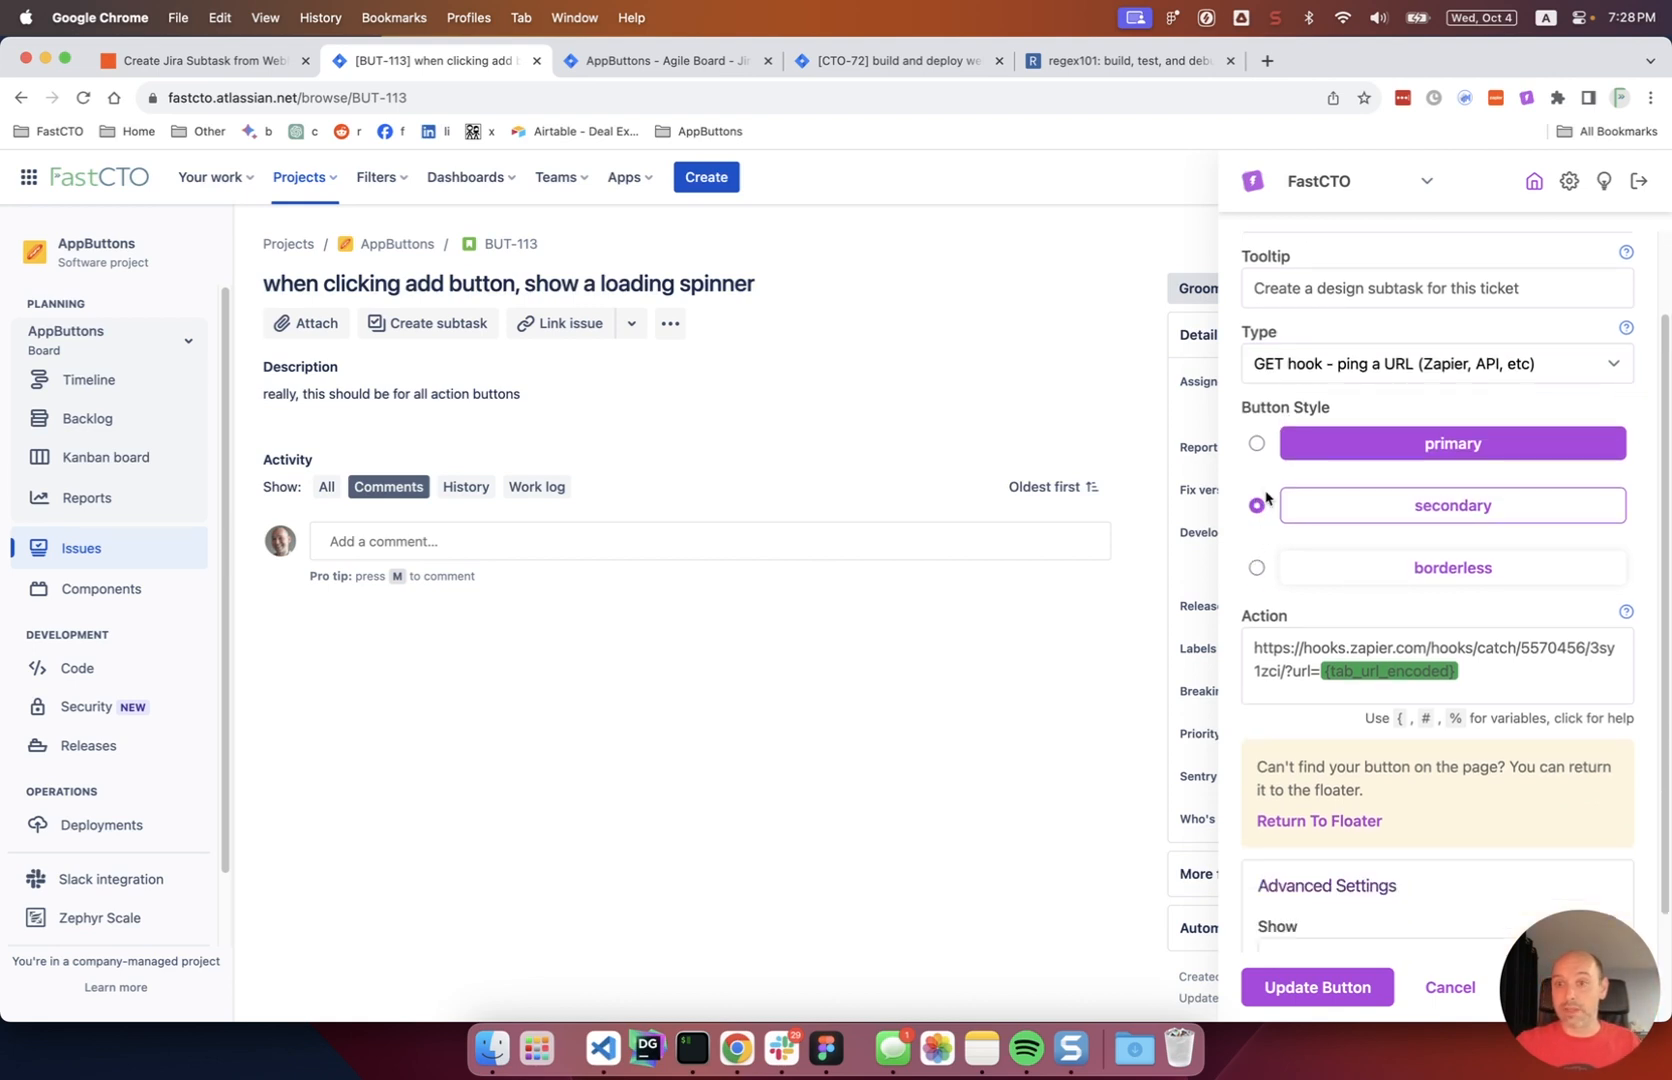
scroll(1346, 565, down, 3)
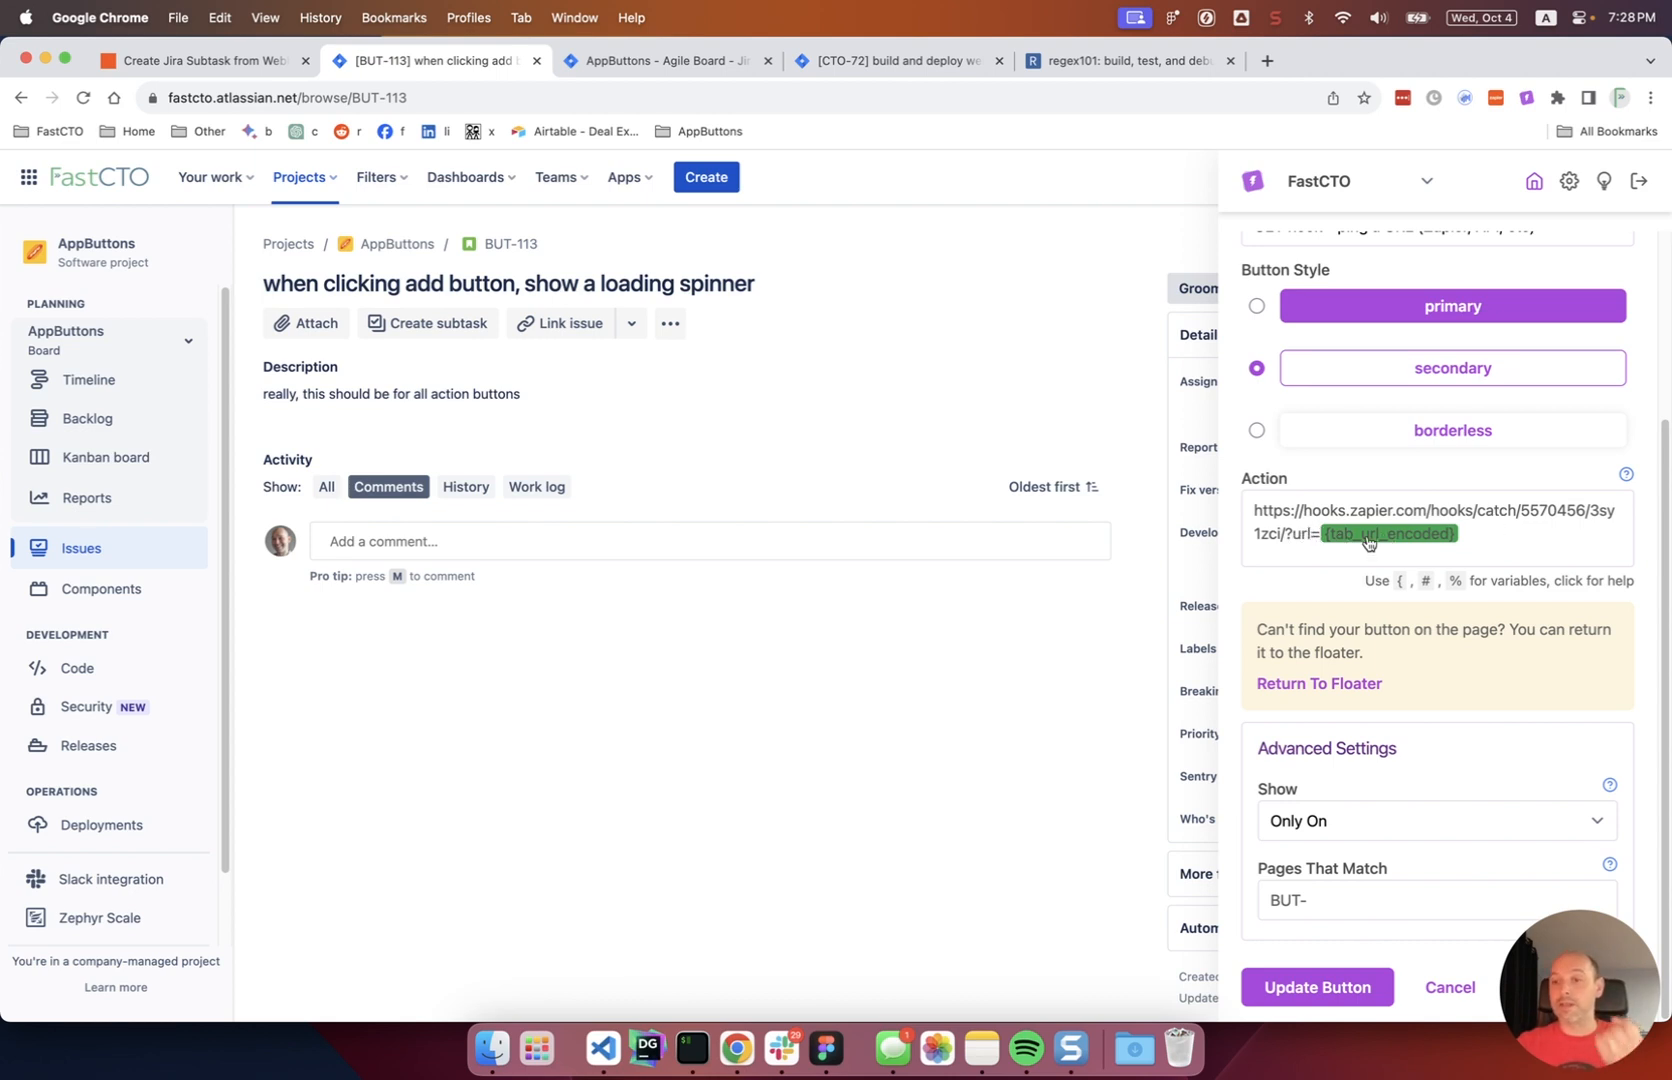
mouse_move(1369, 541)
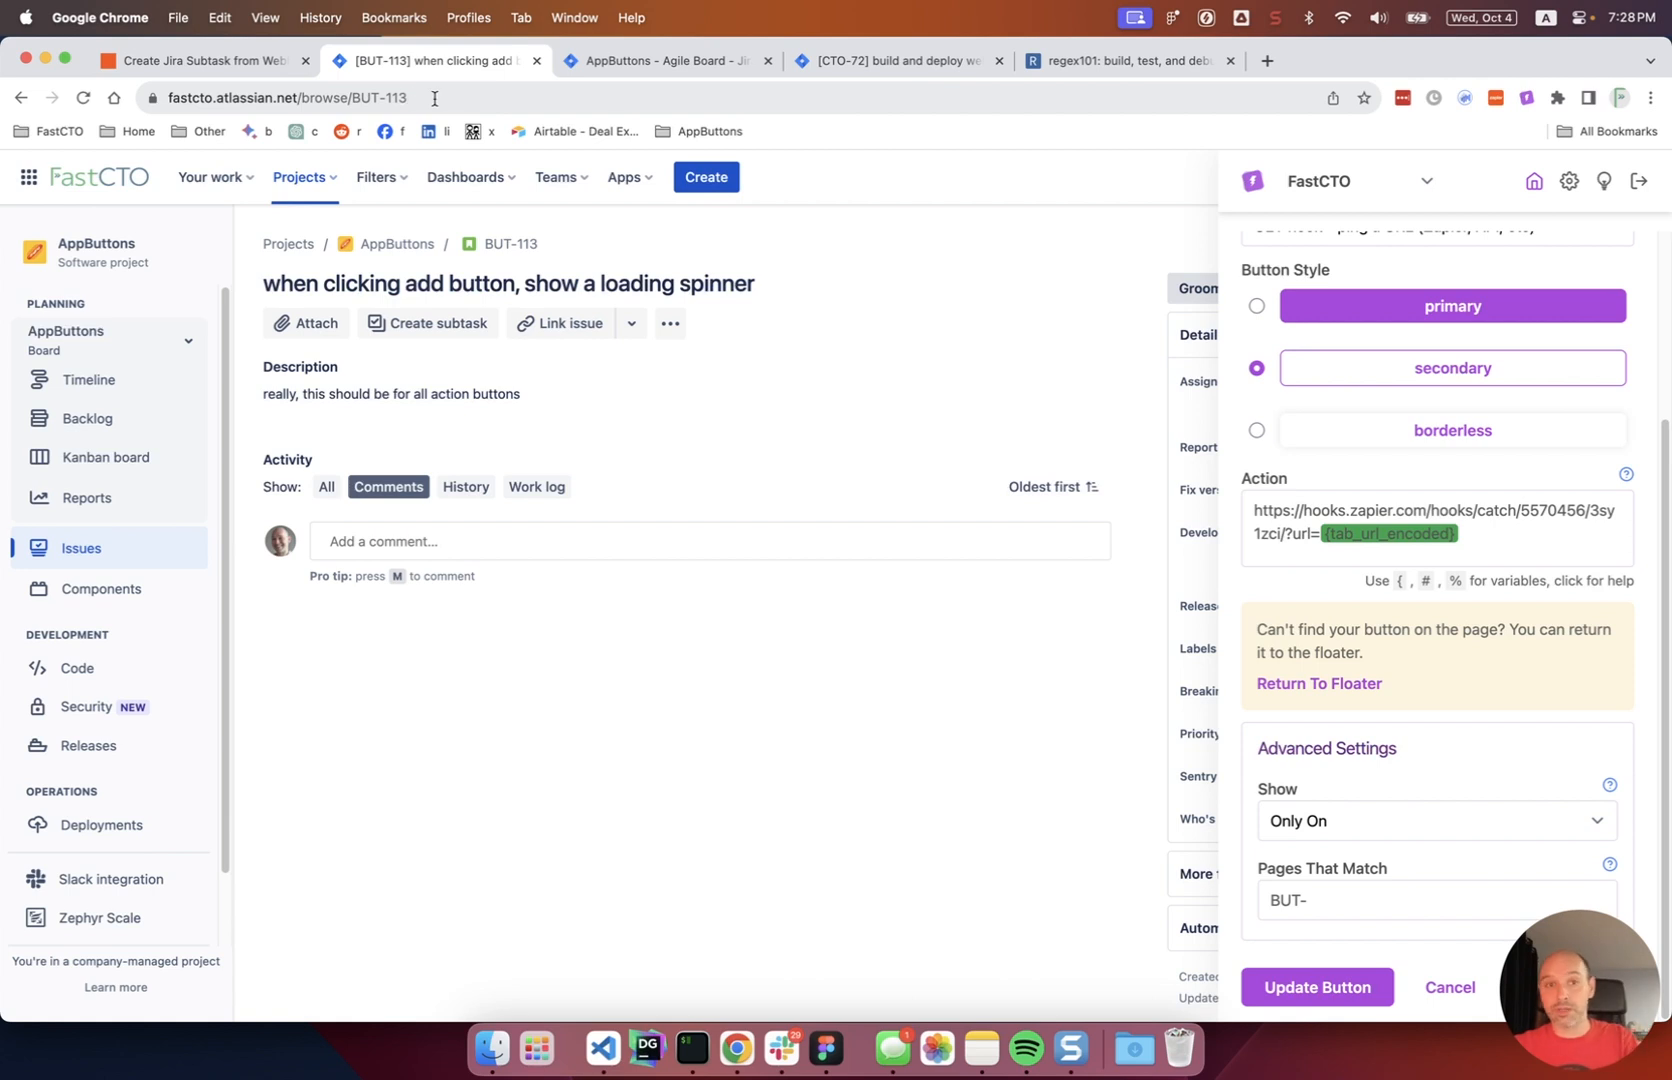
Step: Inspect the issue key at the end of the AppButtons board URL, then return to the BUT-113 issue page
click(611, 72)
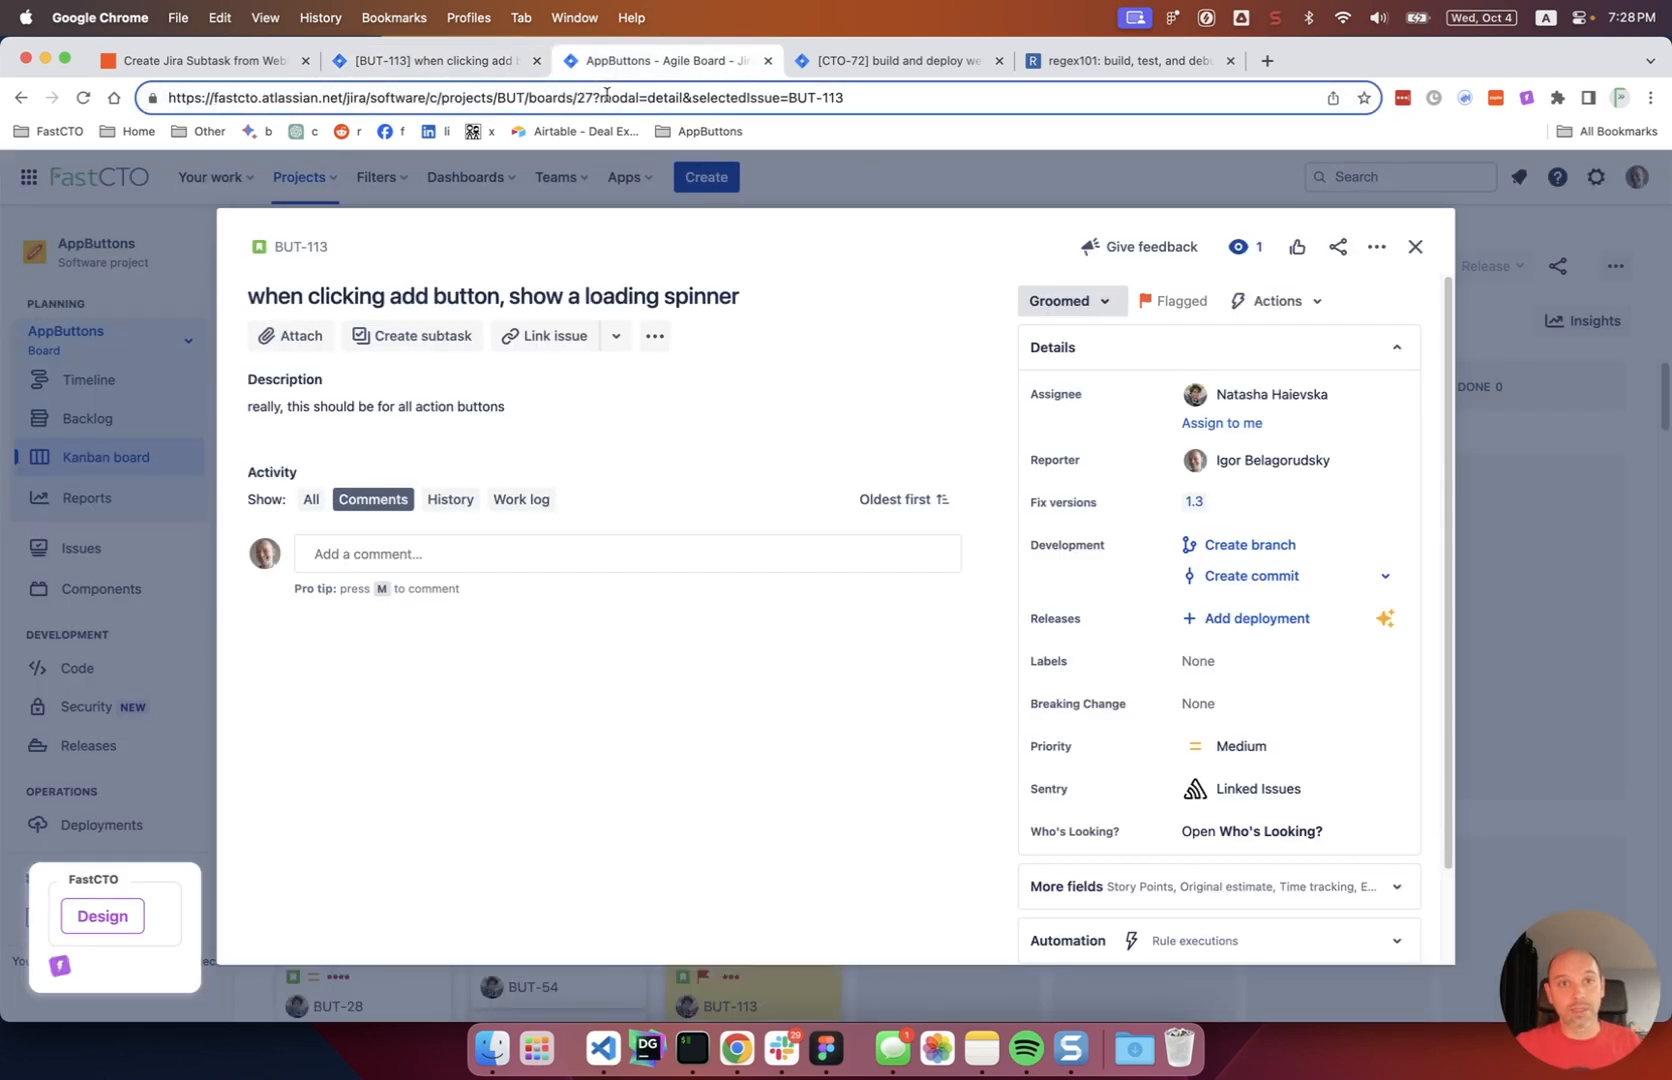
drag(848, 97, 790, 102)
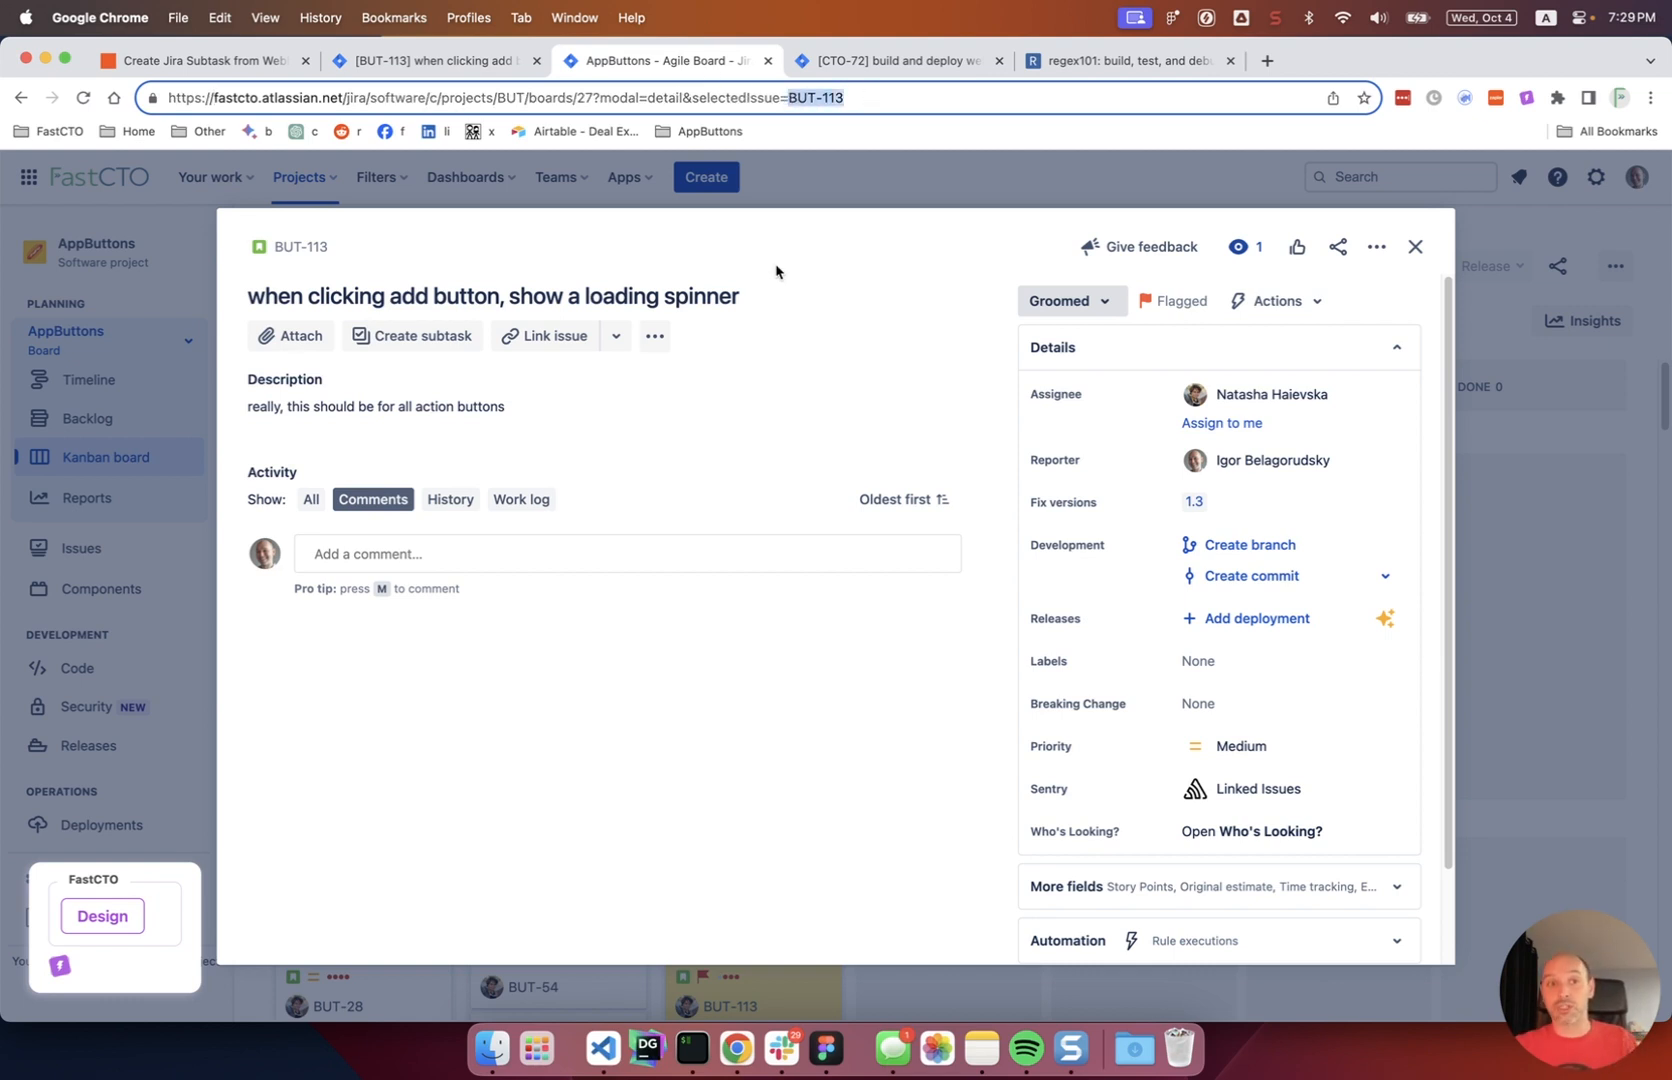
click(801, 243)
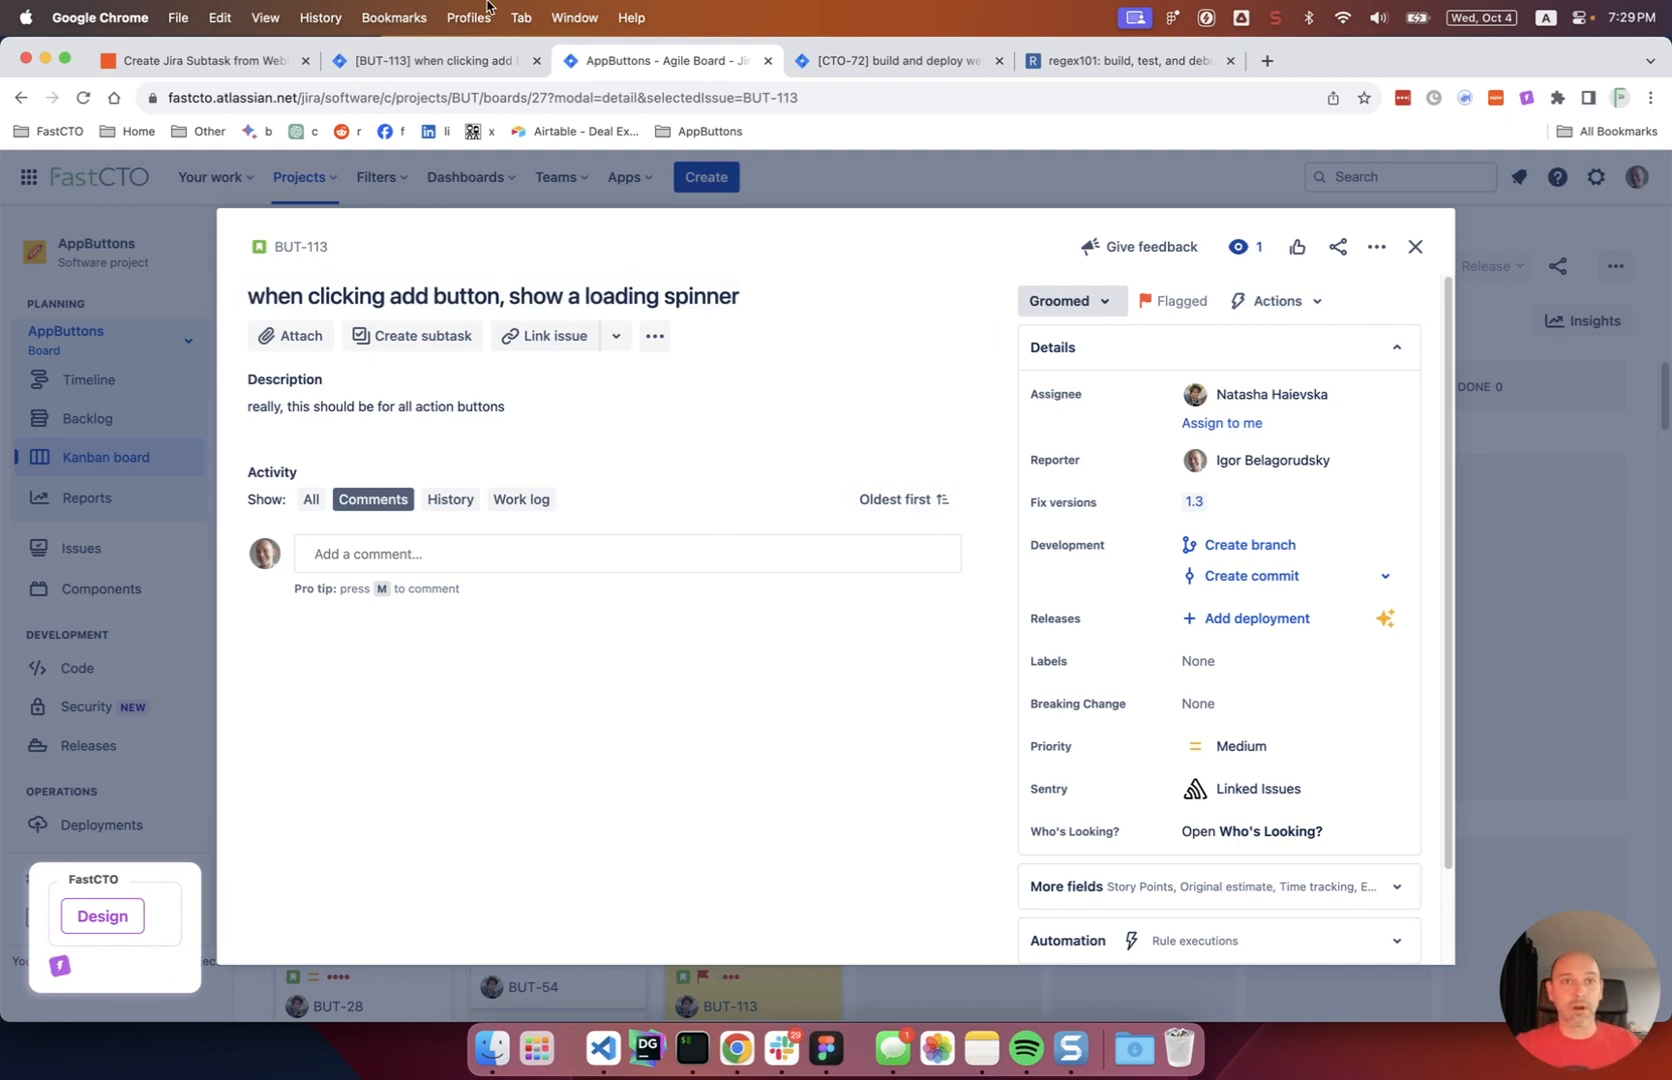
key(ctrl+shift+Tab)
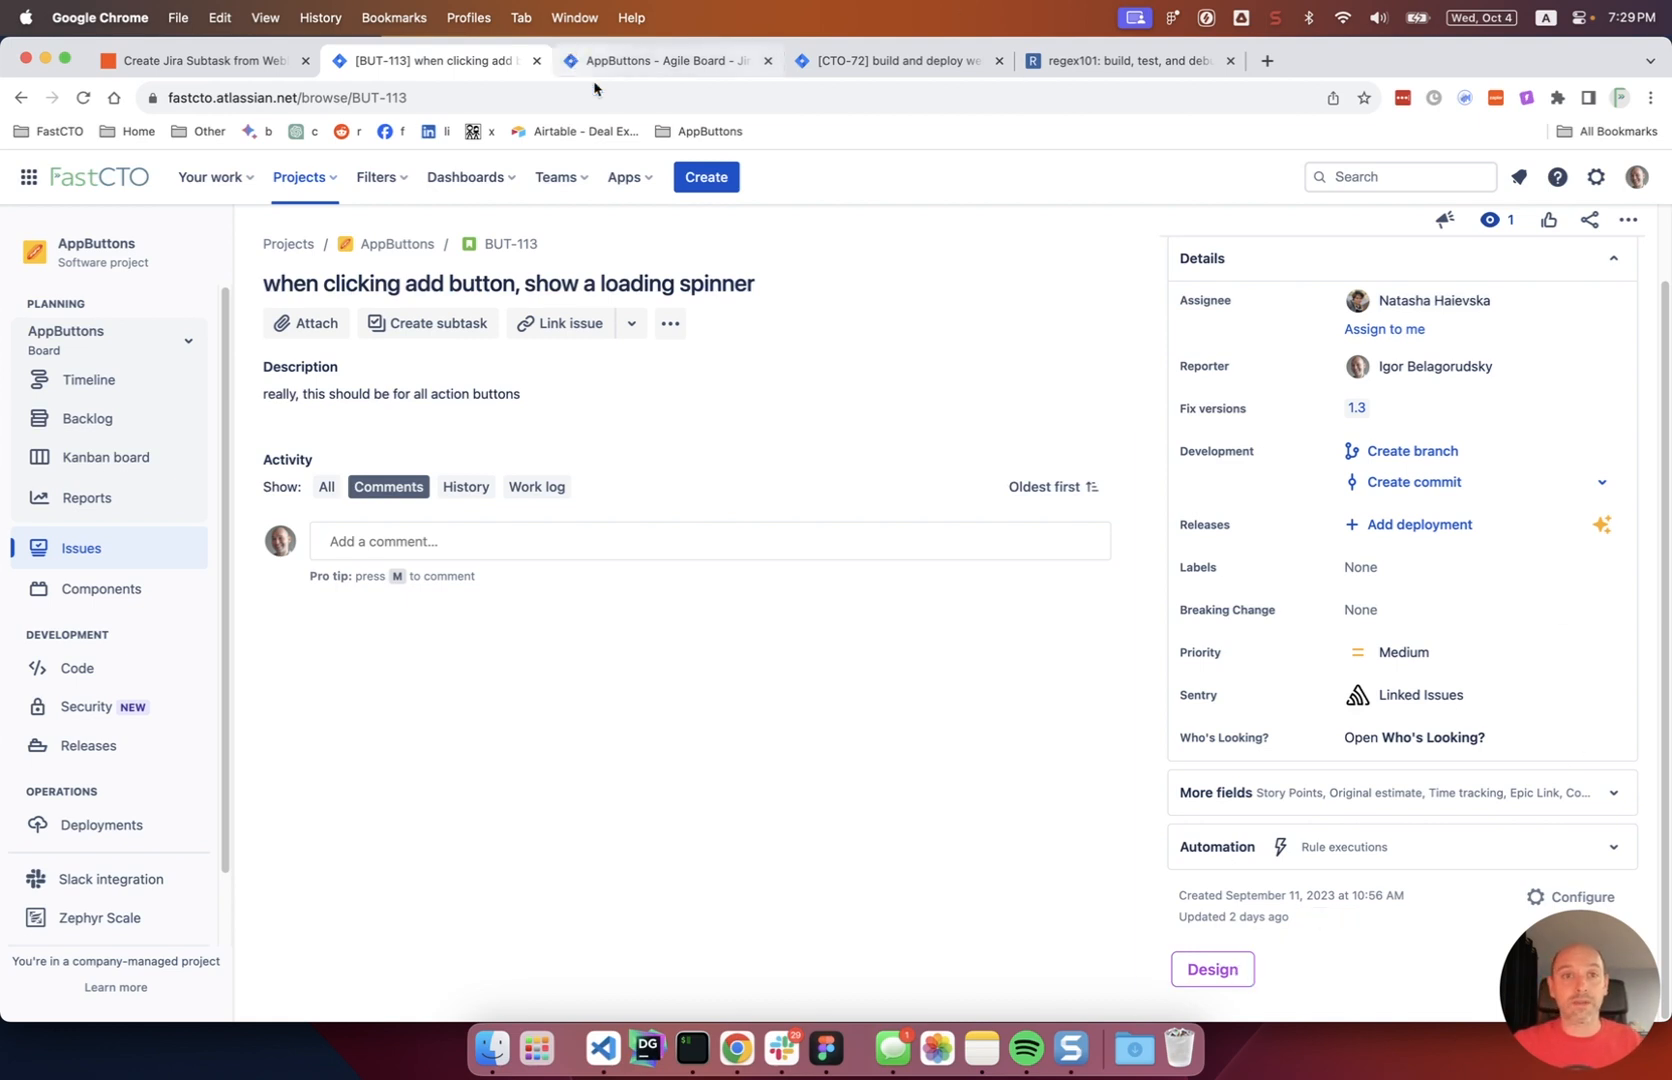
Step: Review the Zap's Catch Hook trigger: its event, the url child key, the webhook URL and the request A test record
click(145, 62)
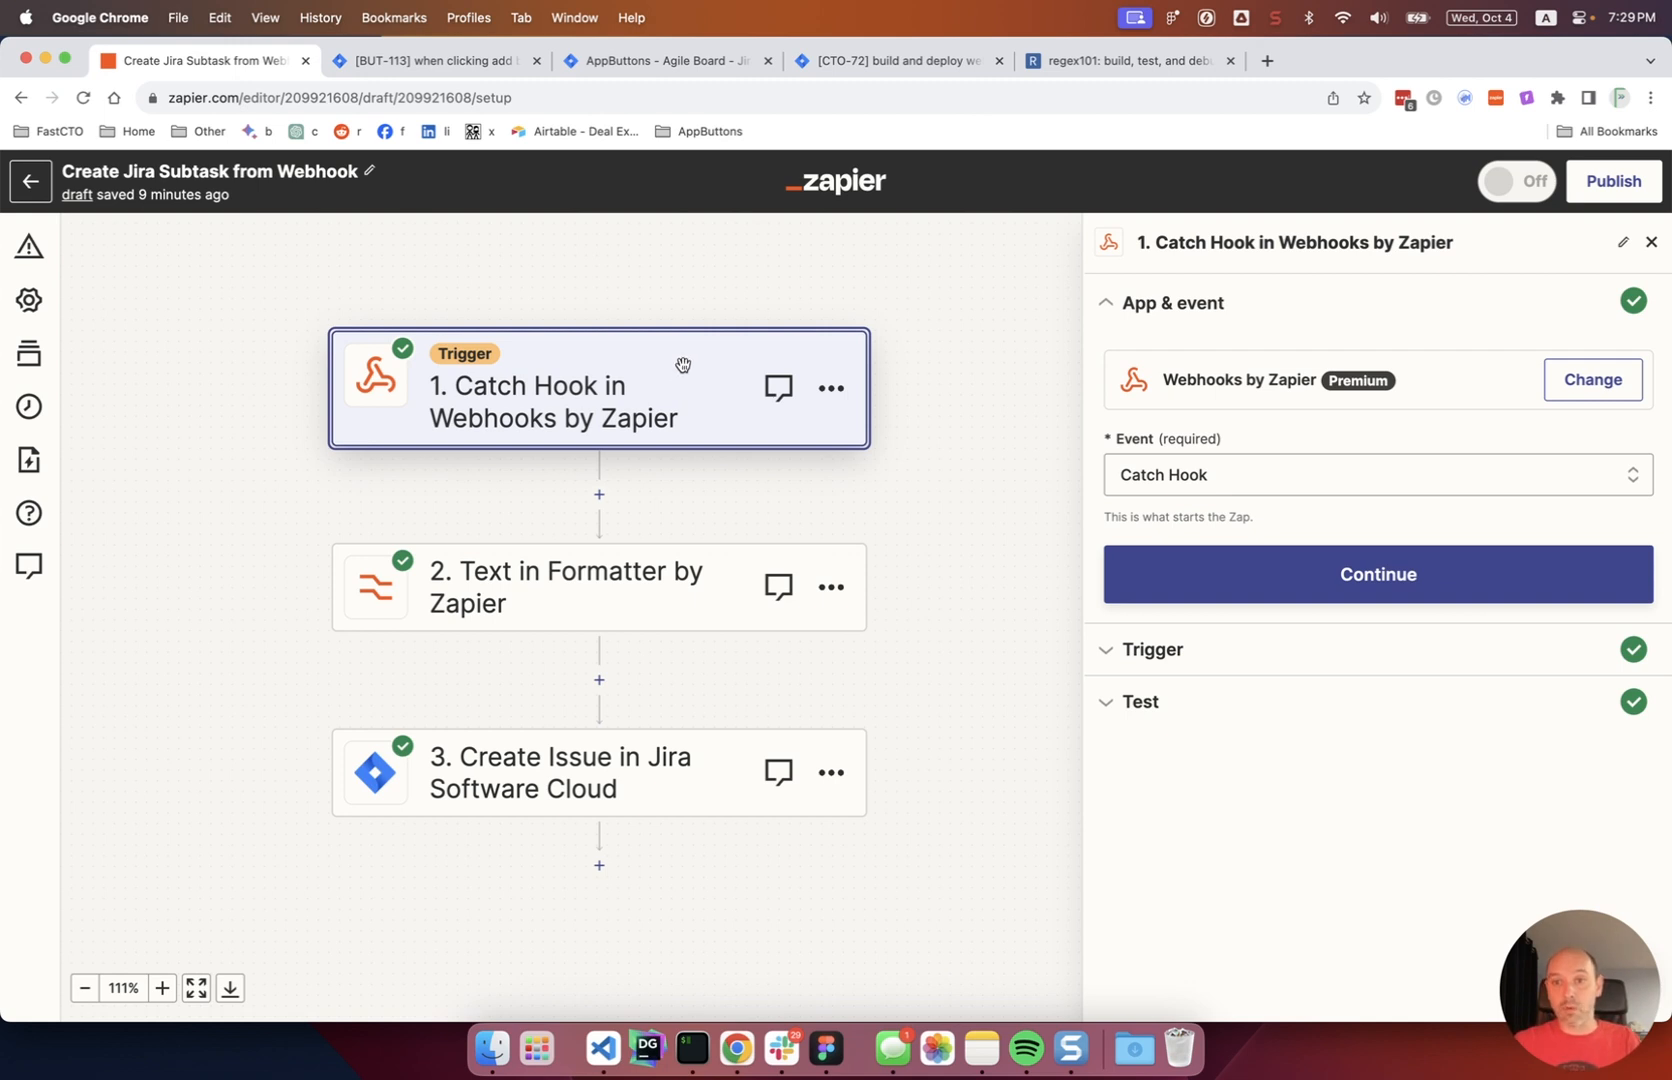
click(1330, 565)
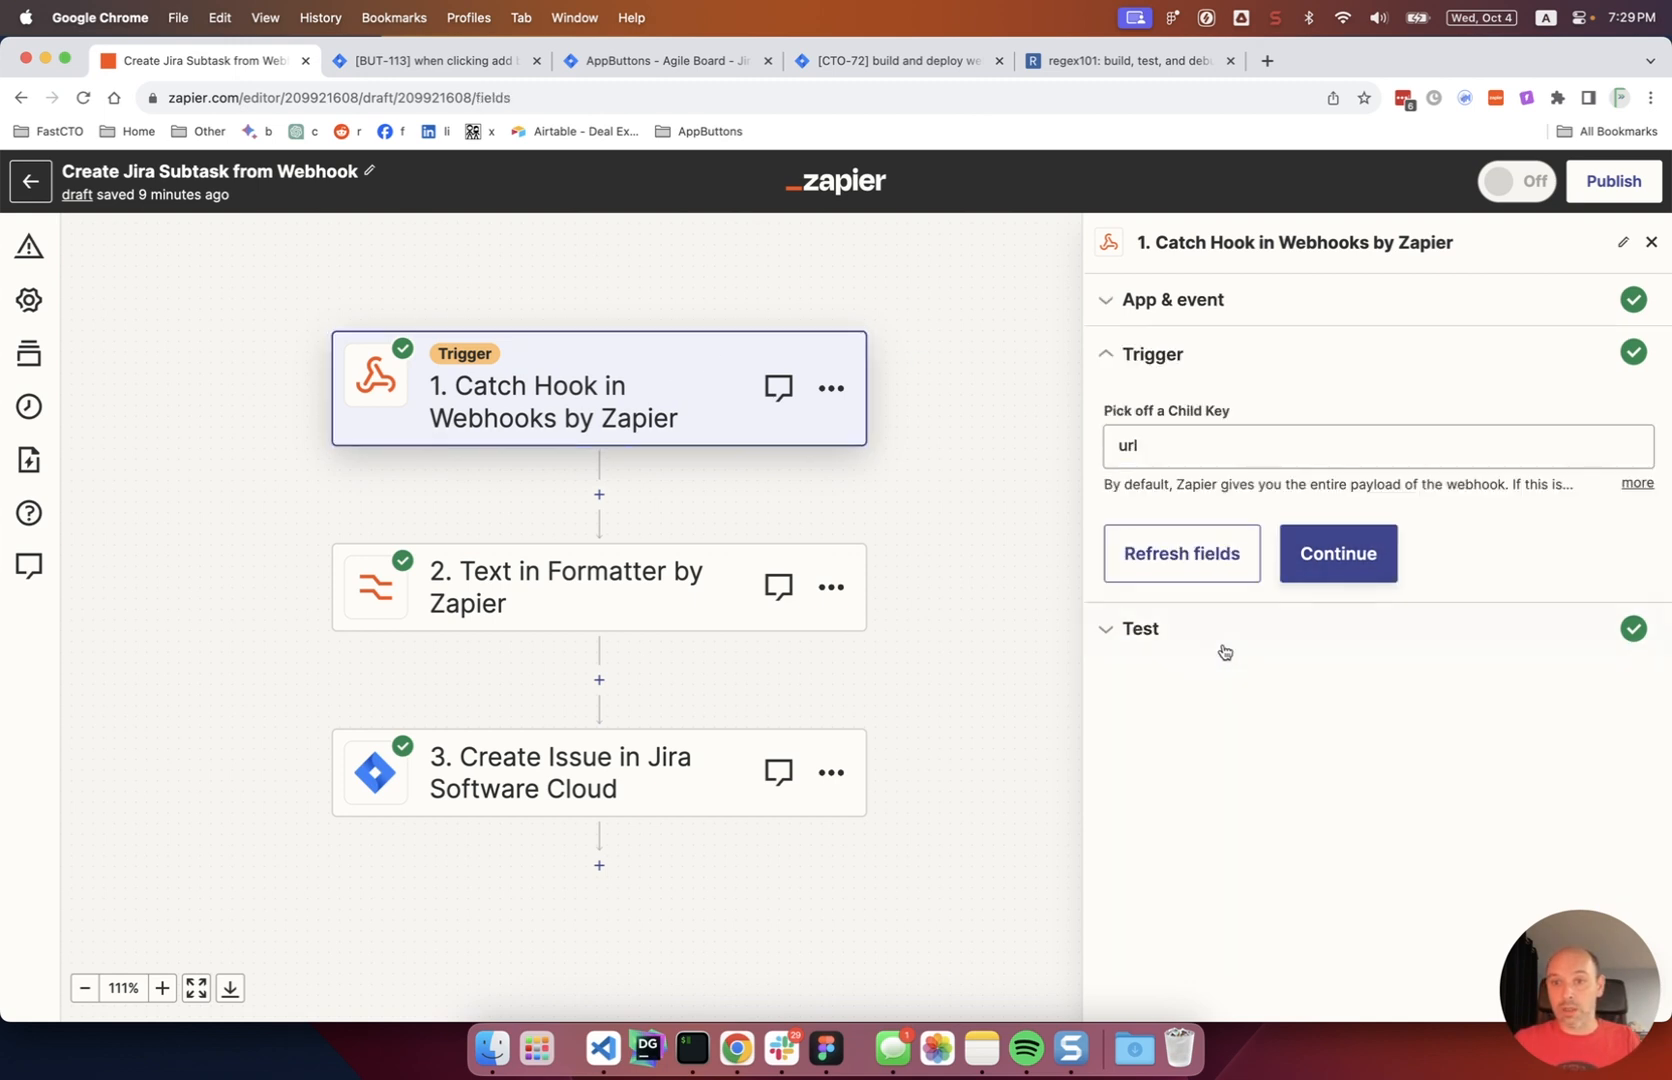
click(1127, 452)
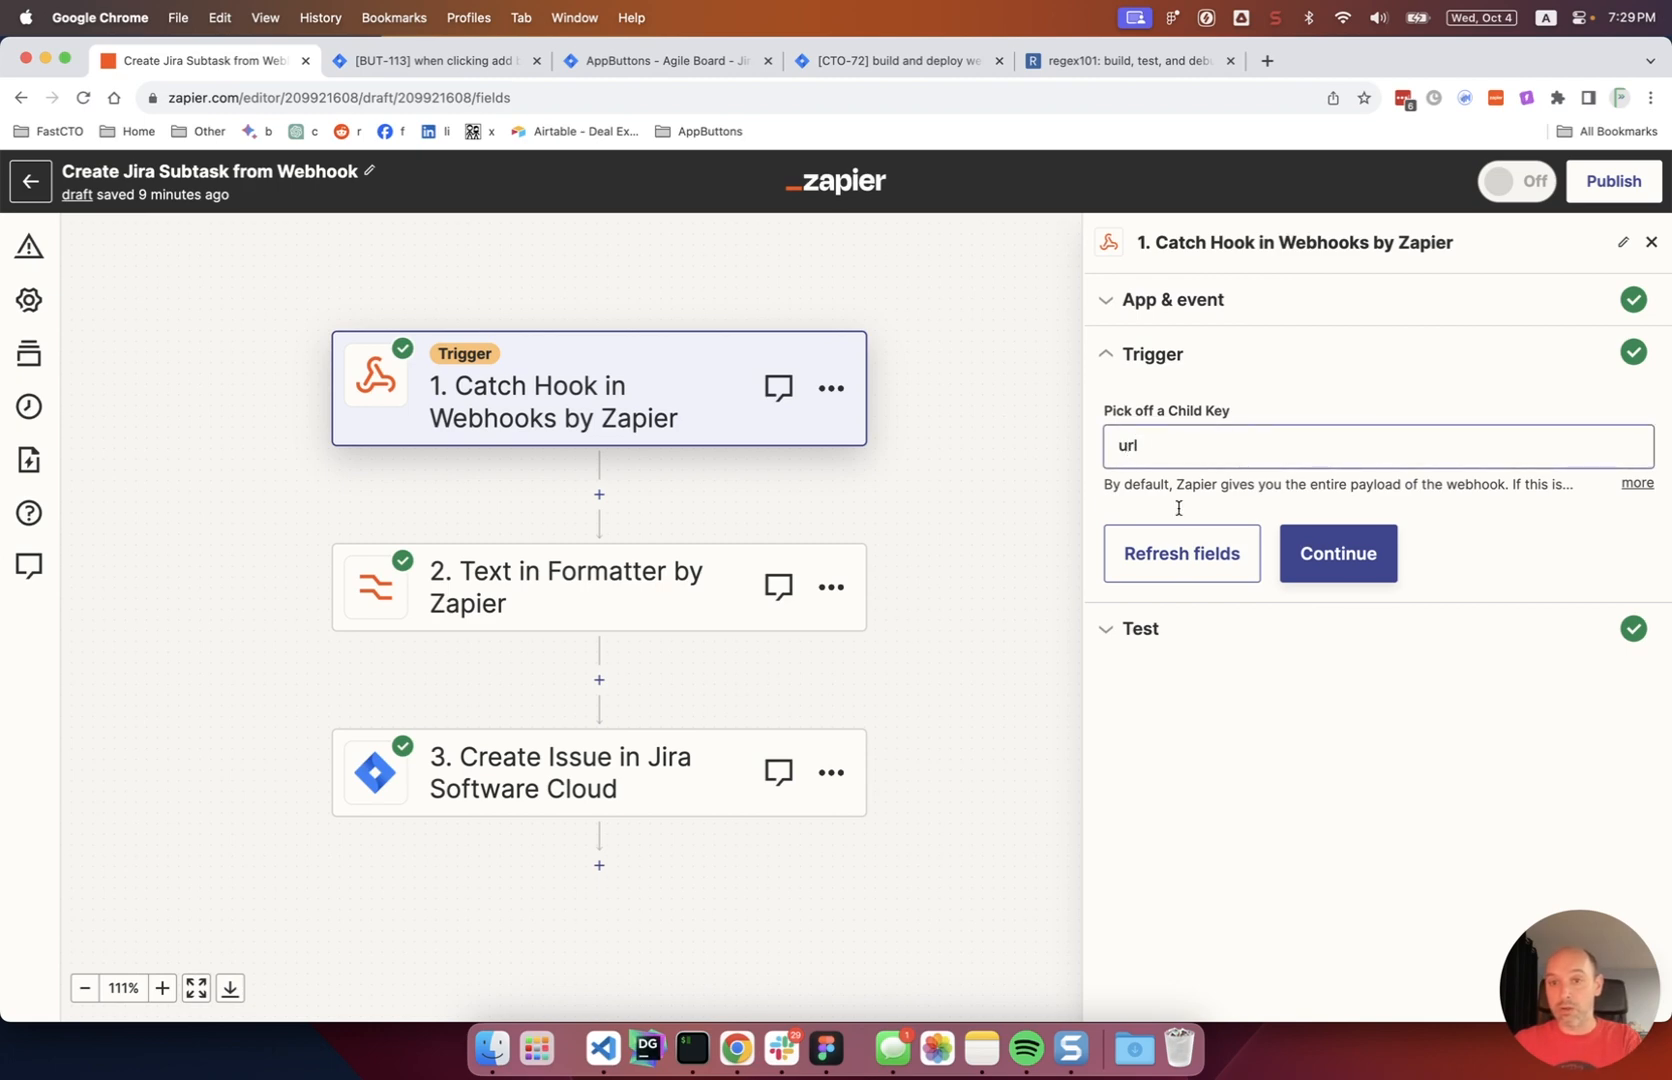
click(1168, 627)
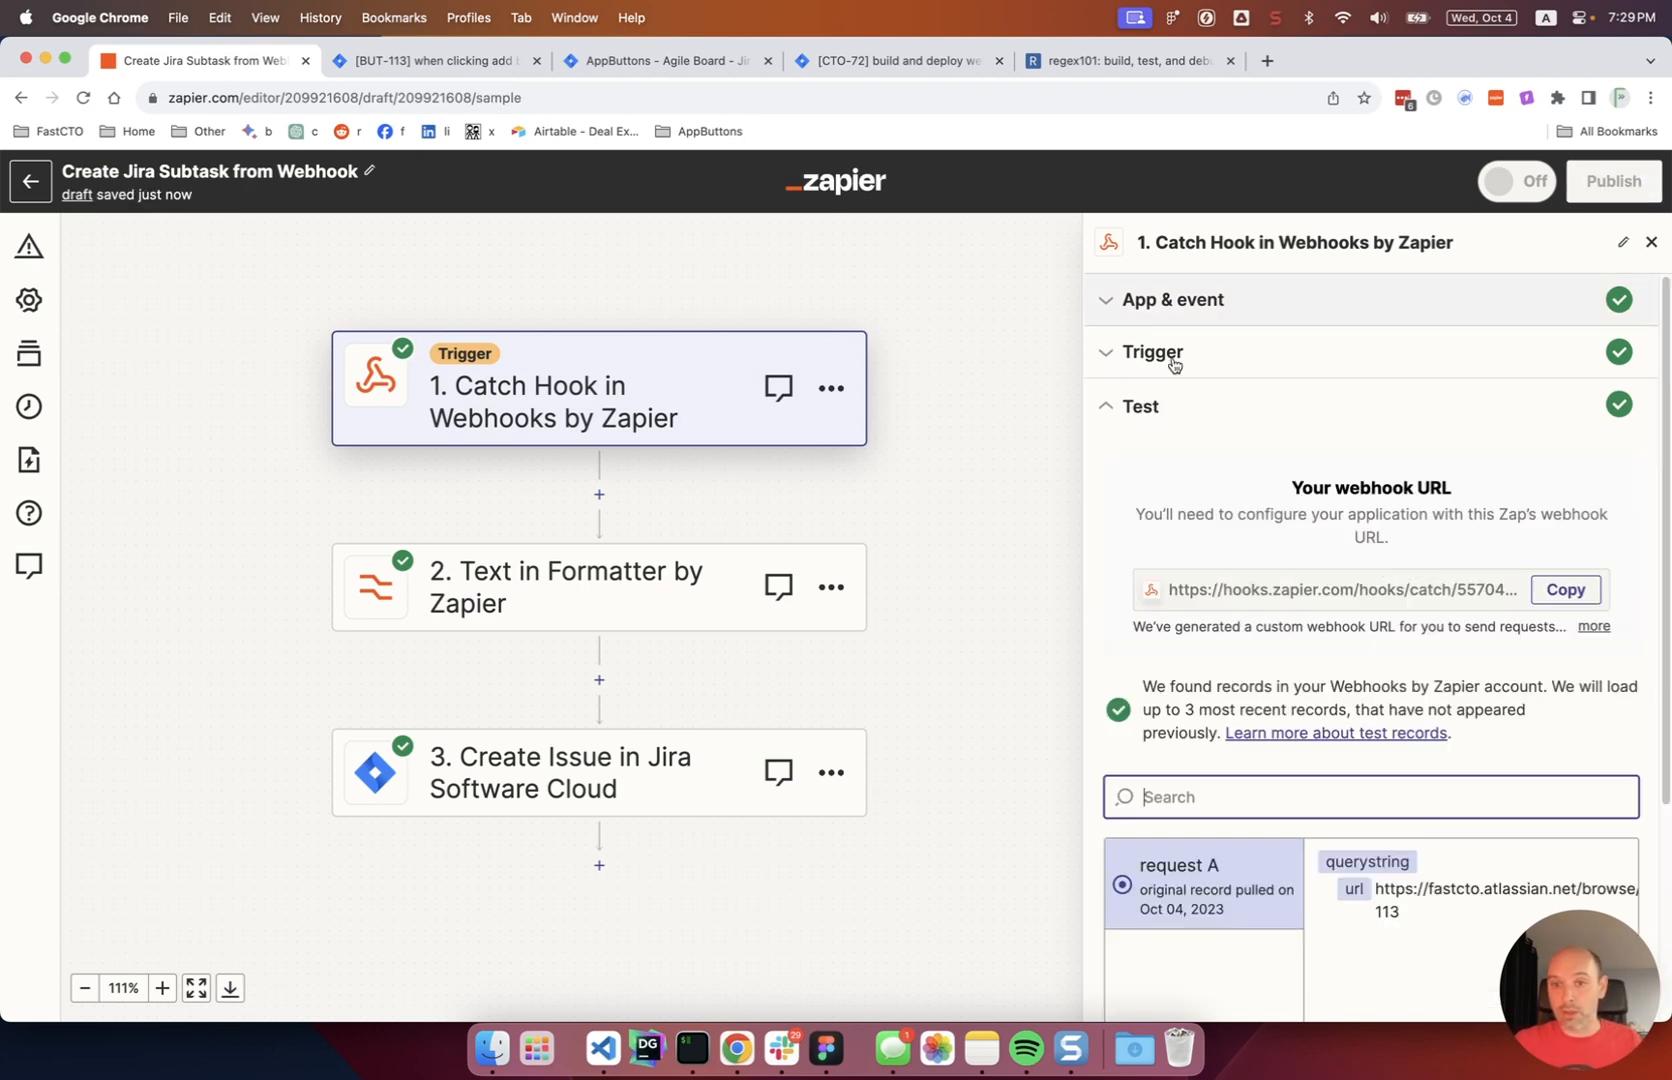
scroll(1173, 364, down, 3)
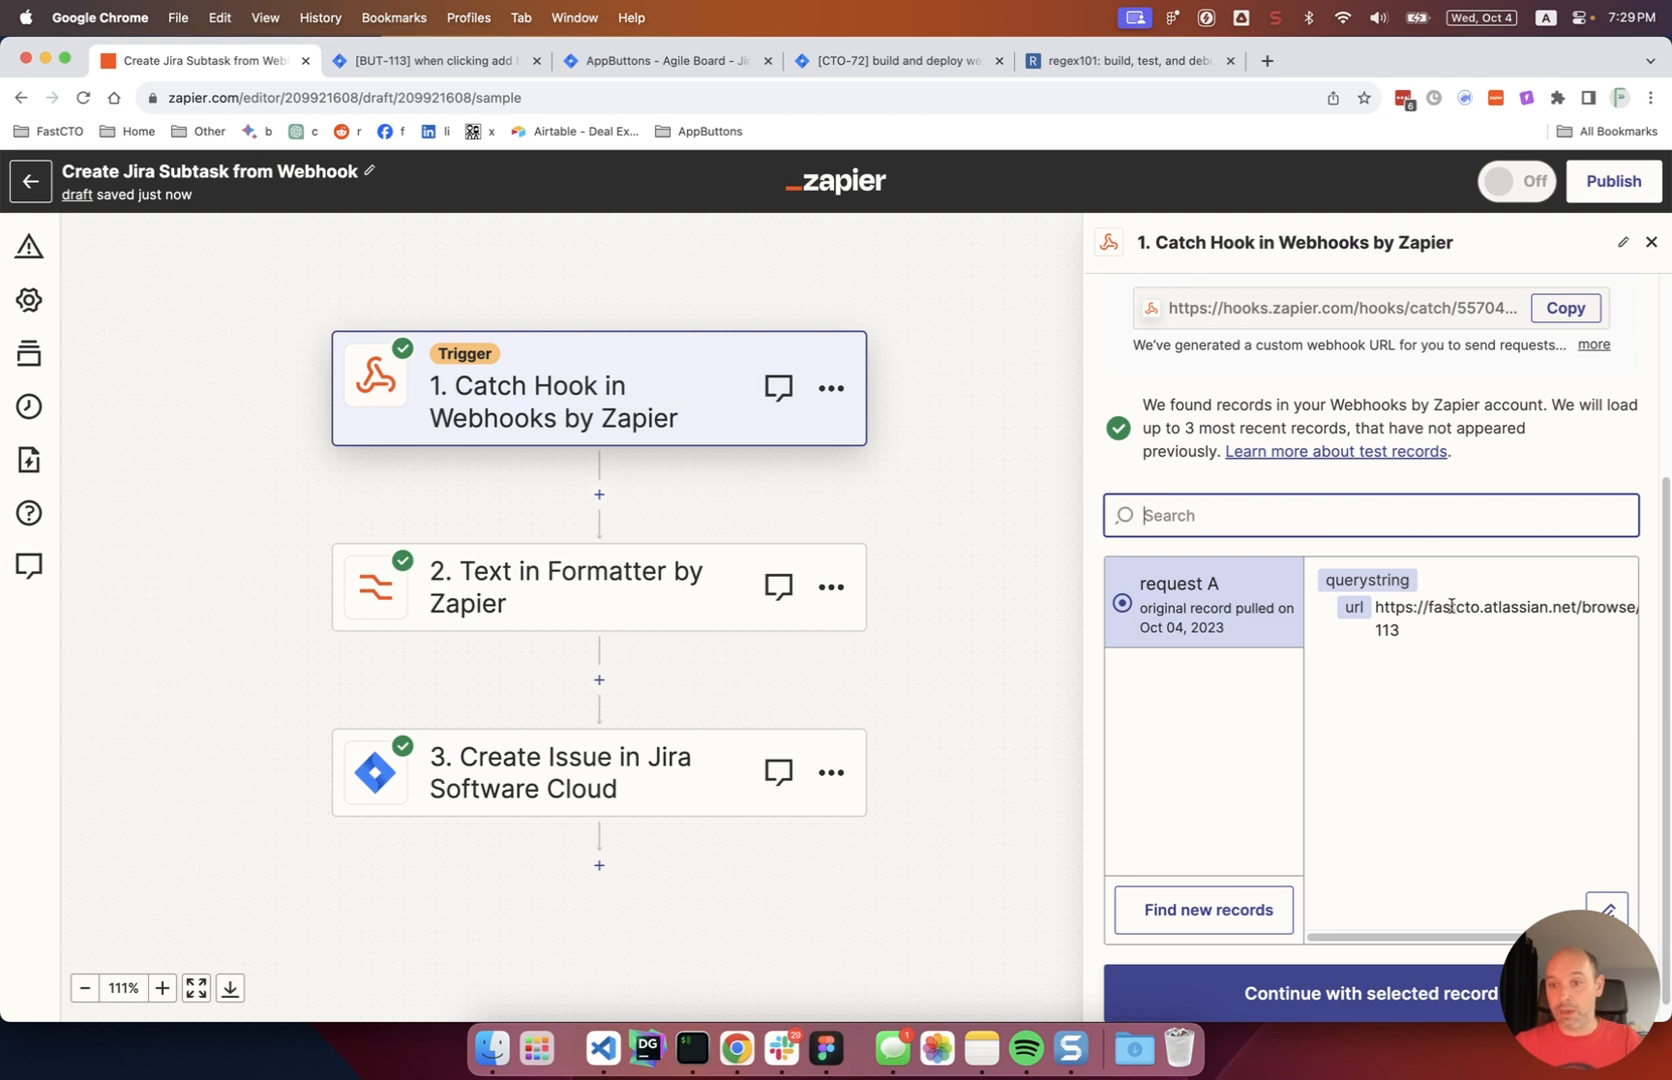
scroll(1440, 633, up, 3)
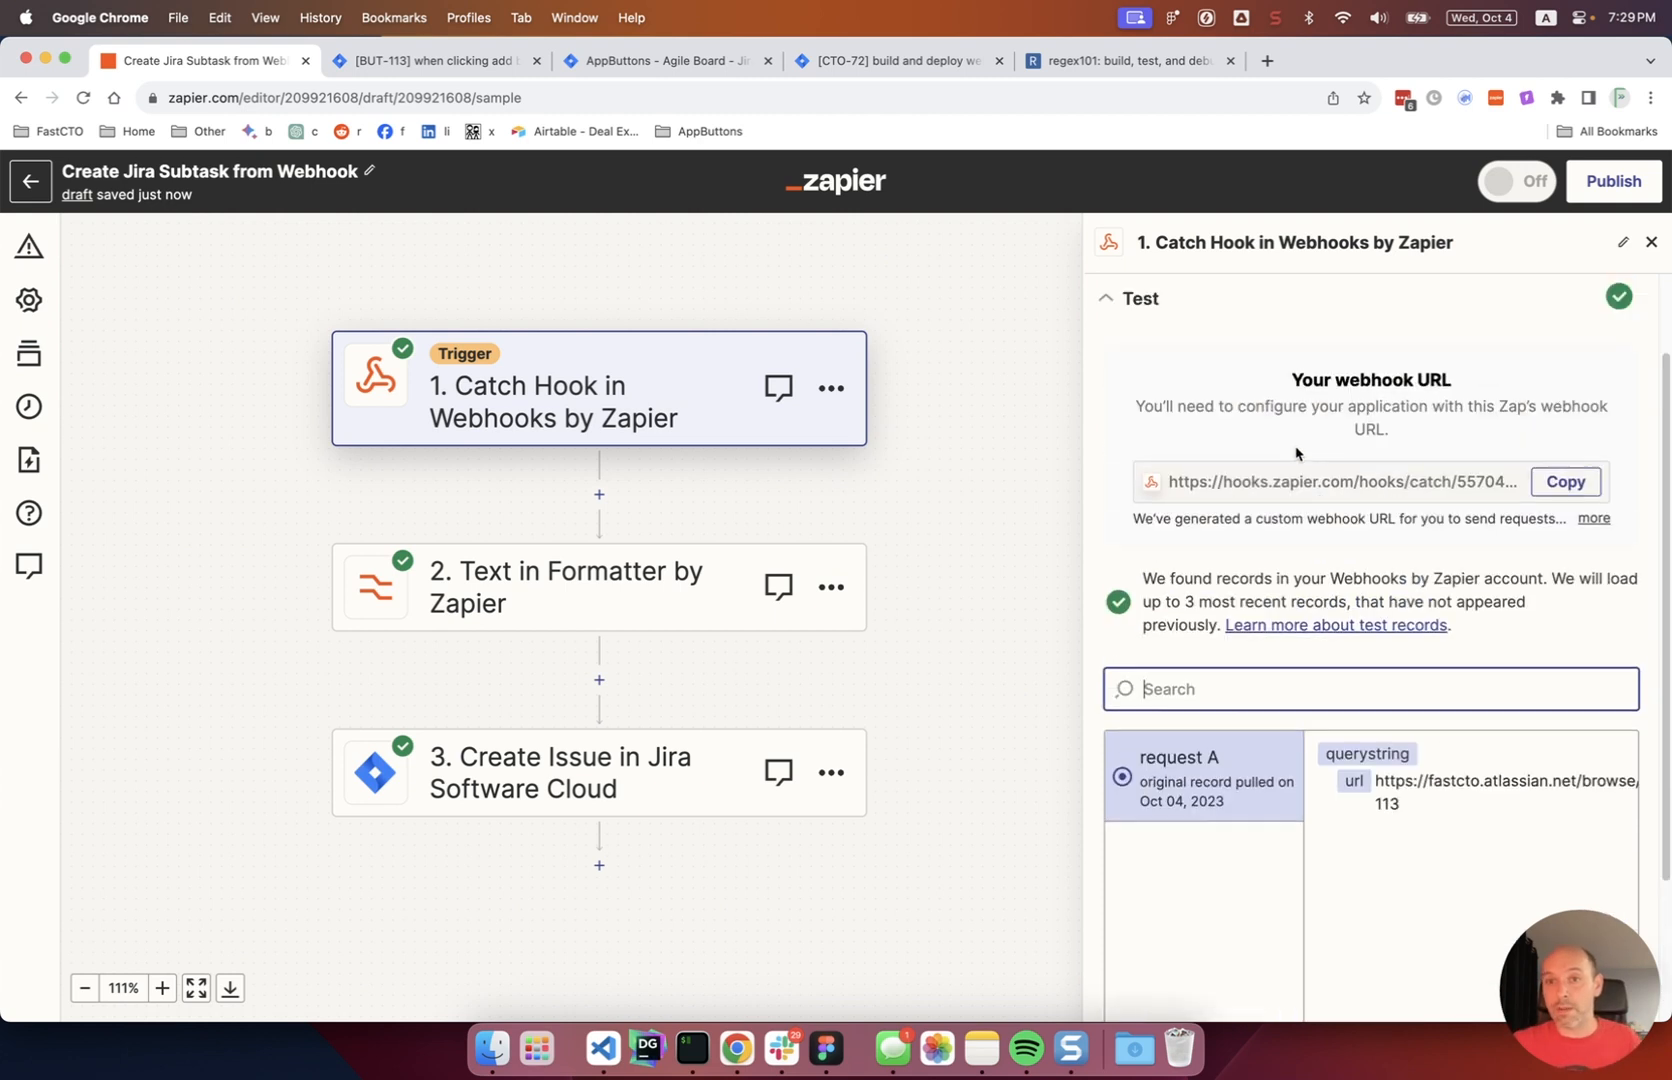
click(1200, 292)
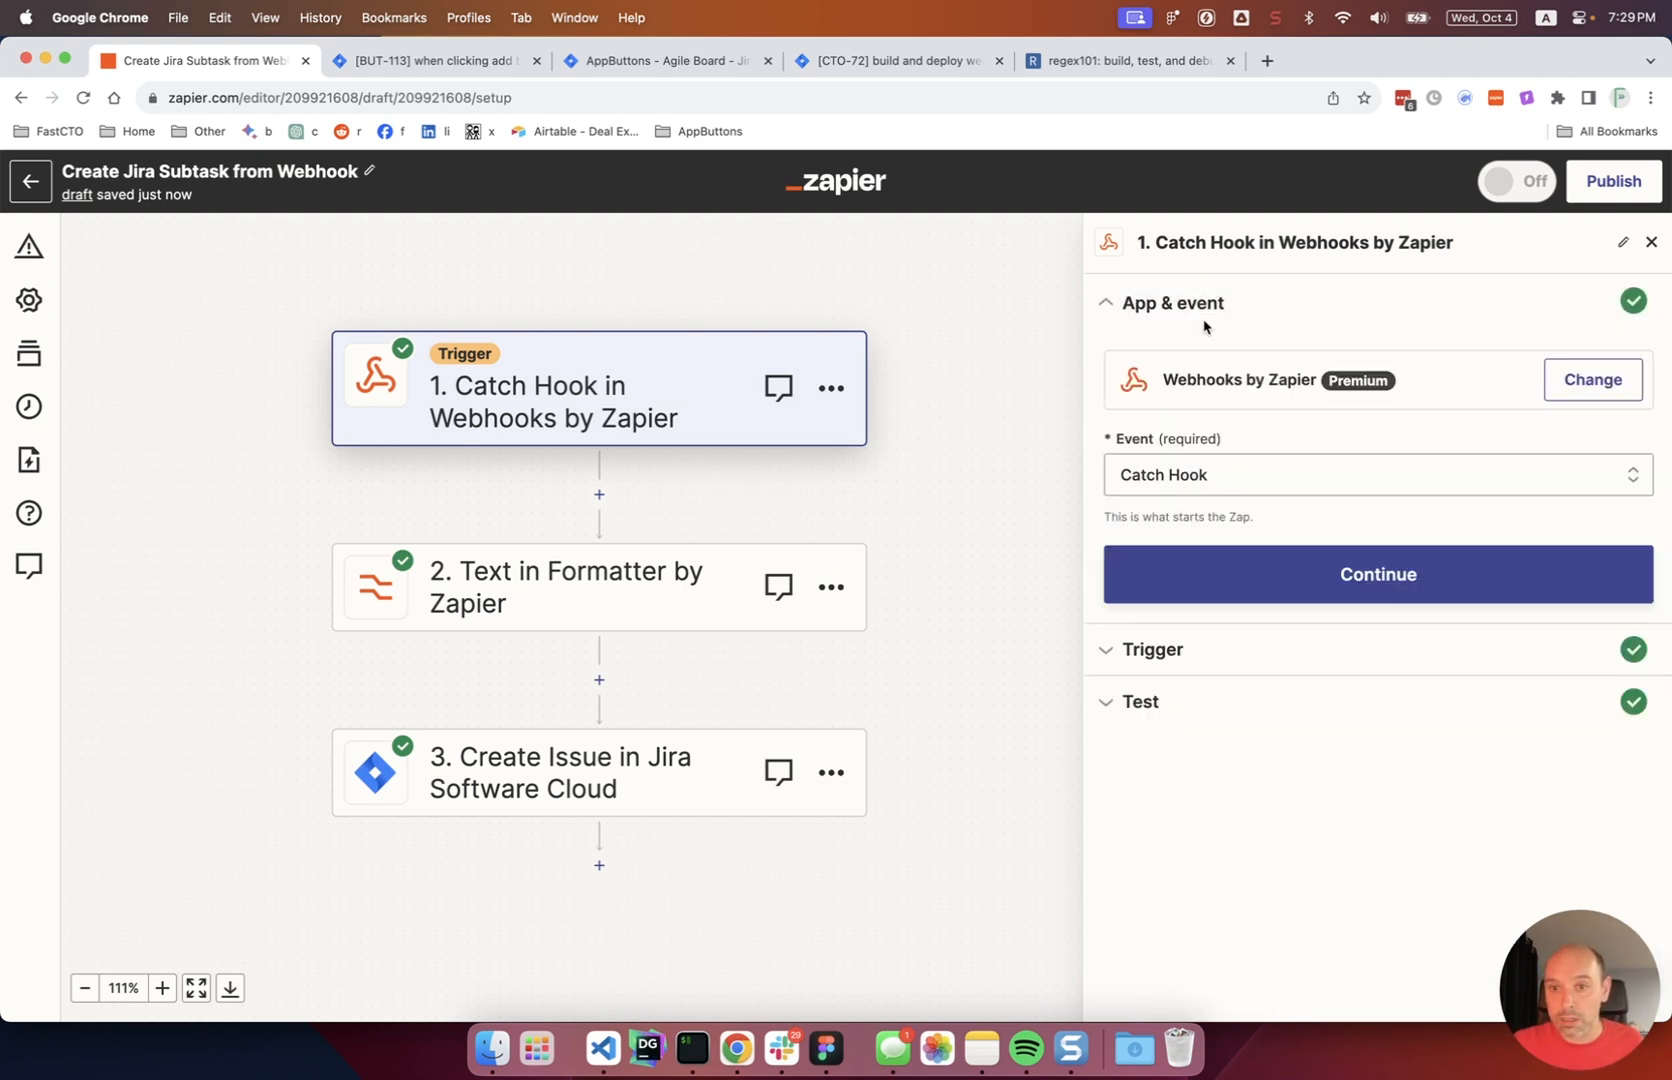
click(1194, 655)
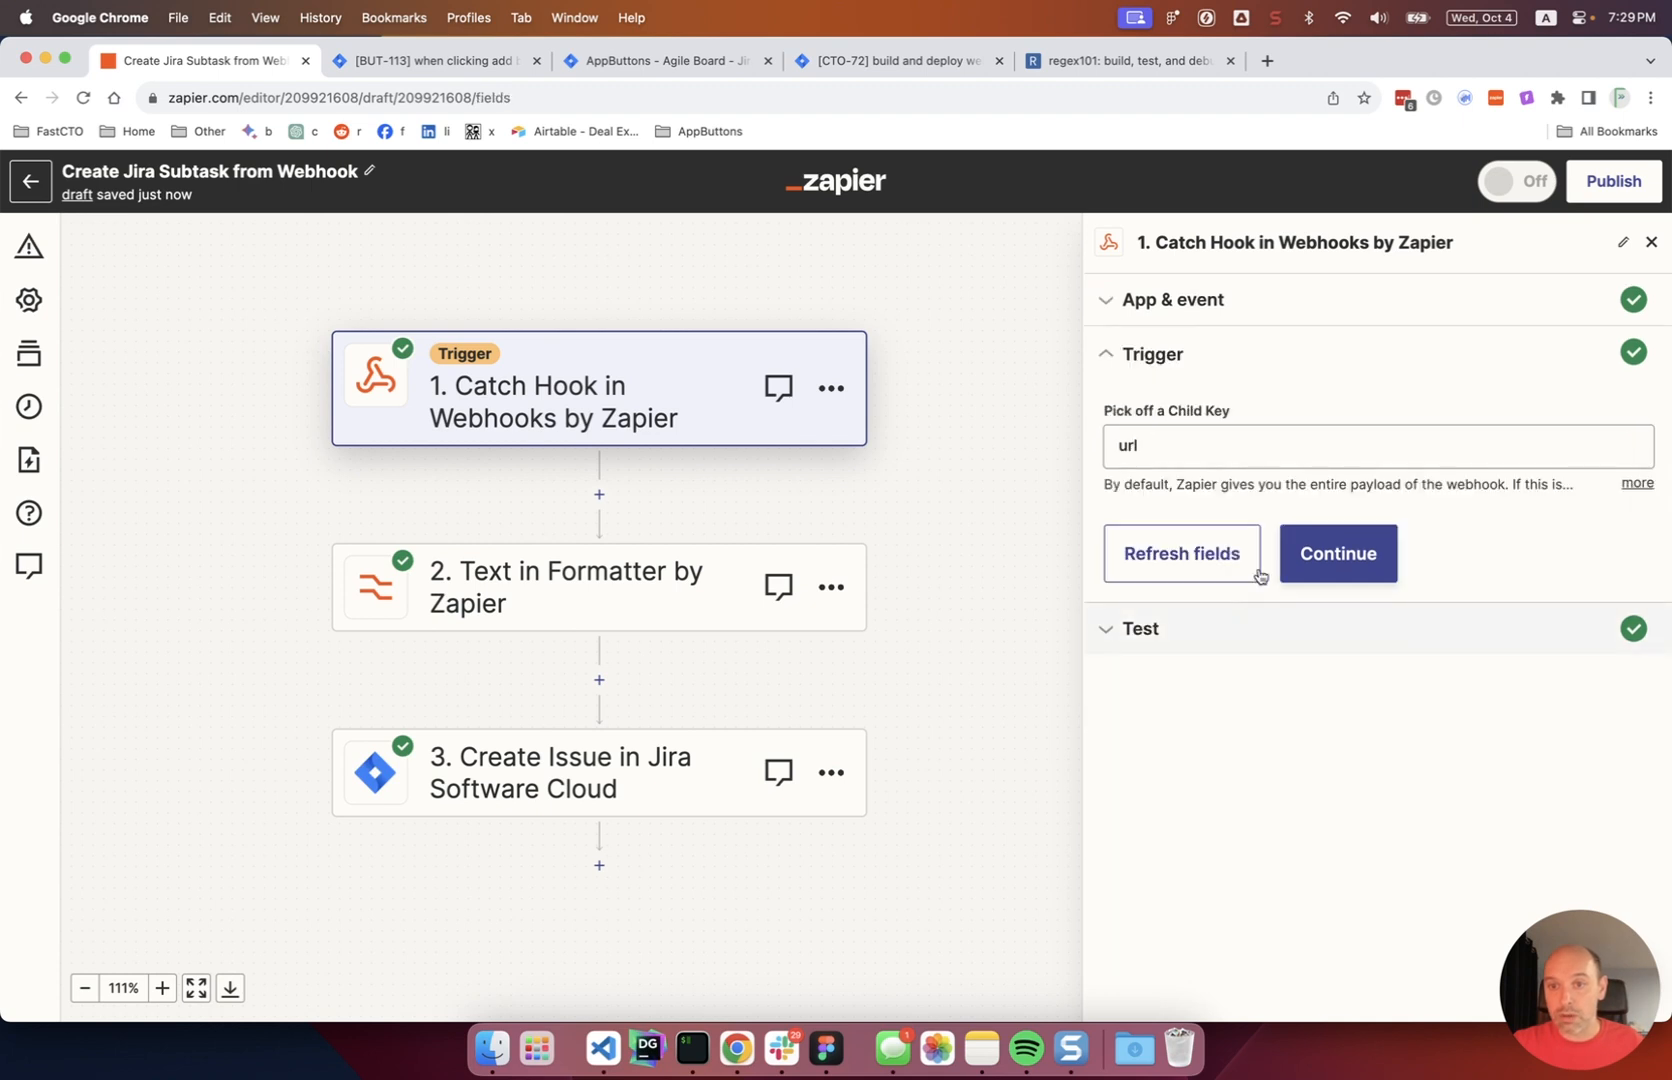
click(1128, 632)
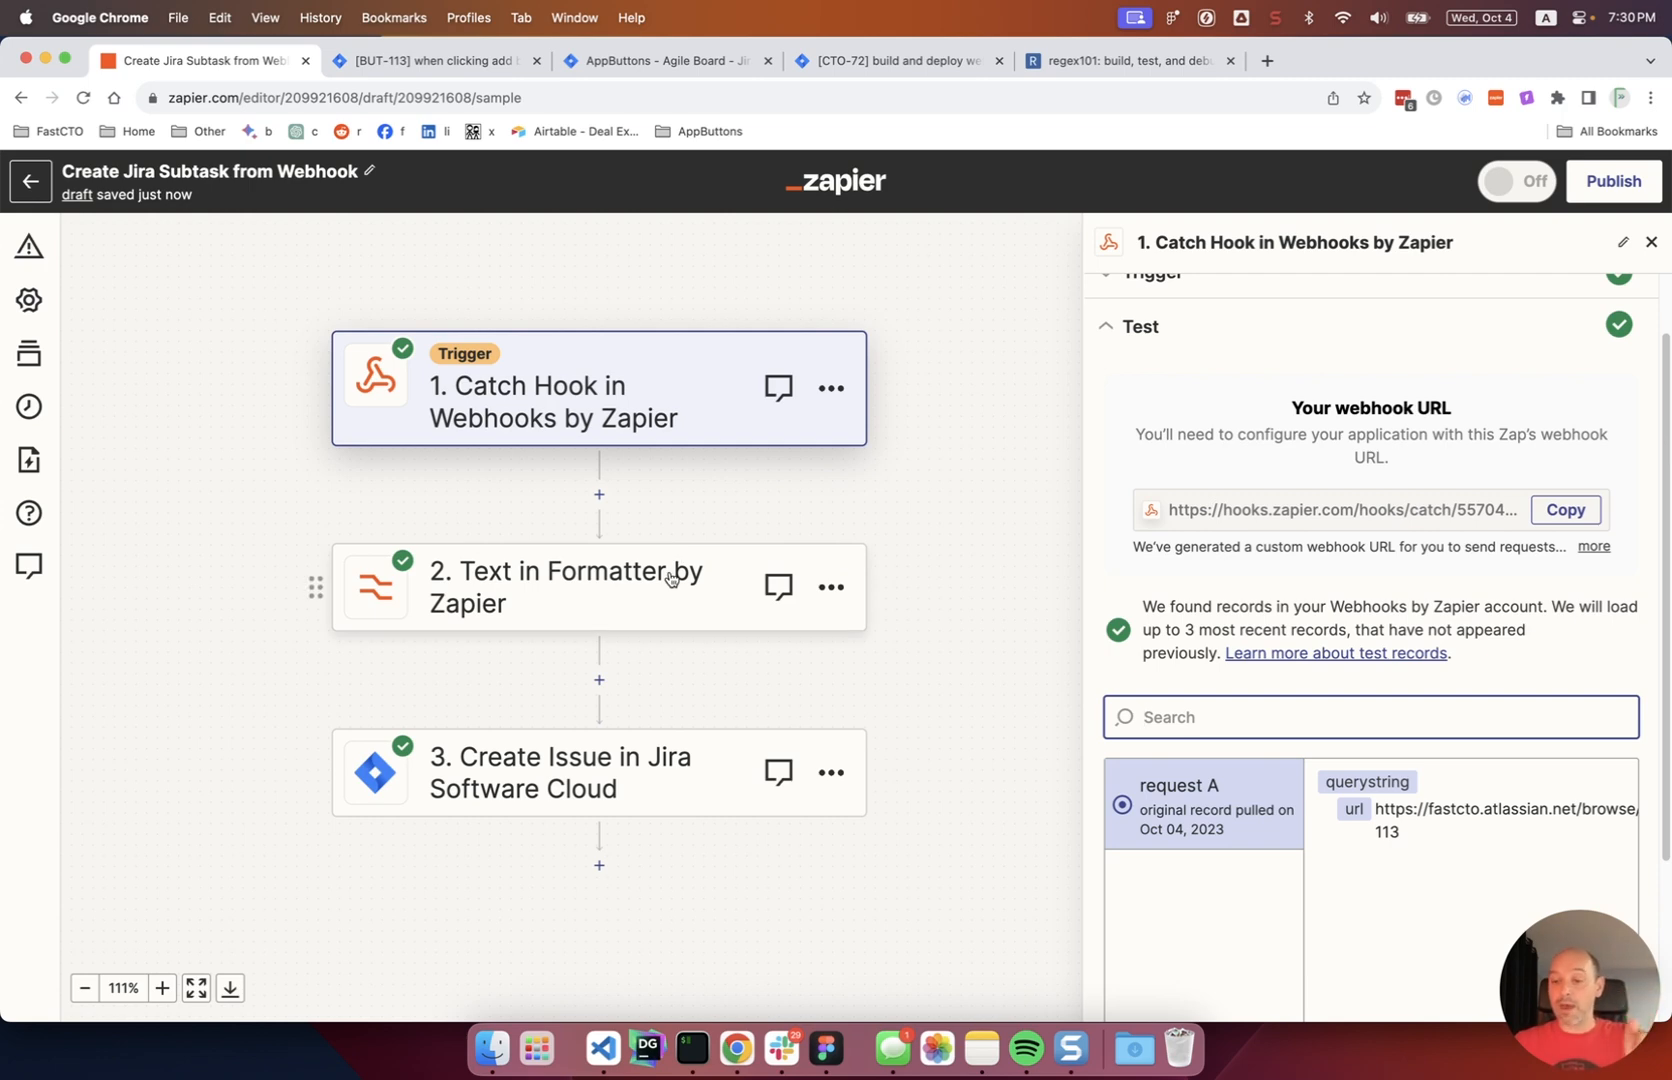
Step: Compare where the issue key sits in the issue page and board view URLs, then return to the Zap editor
click(430, 60)
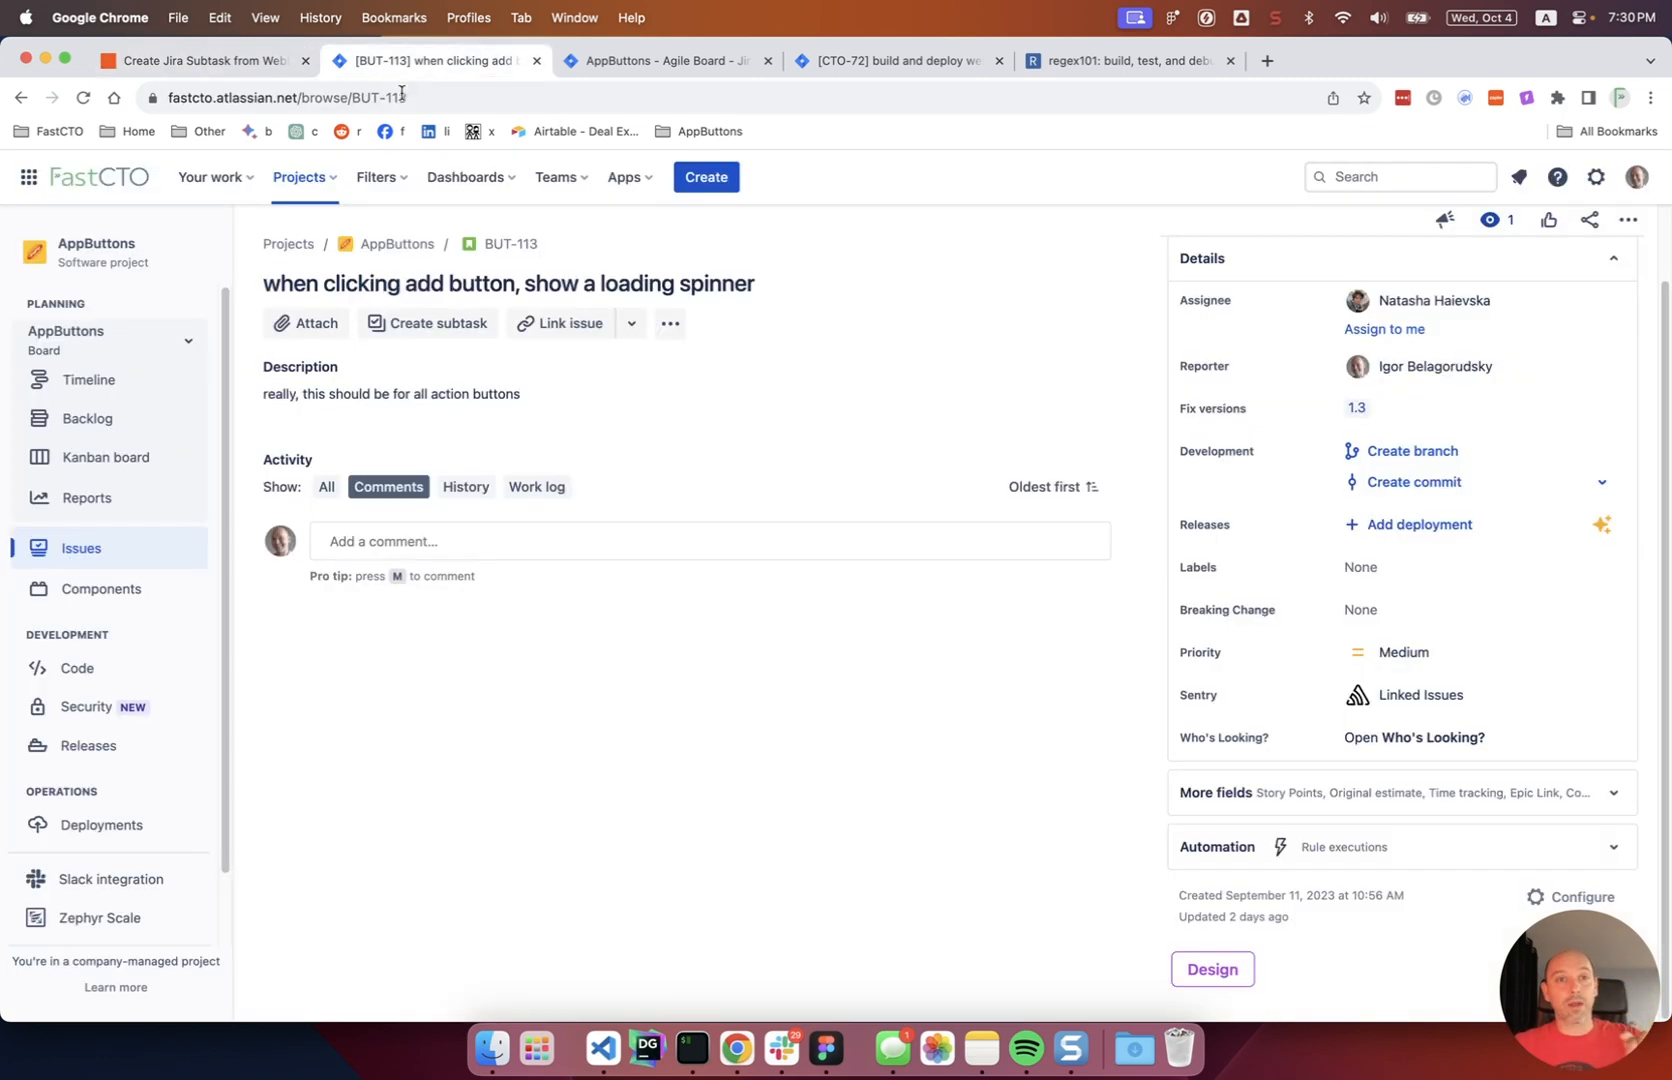
click(722, 62)
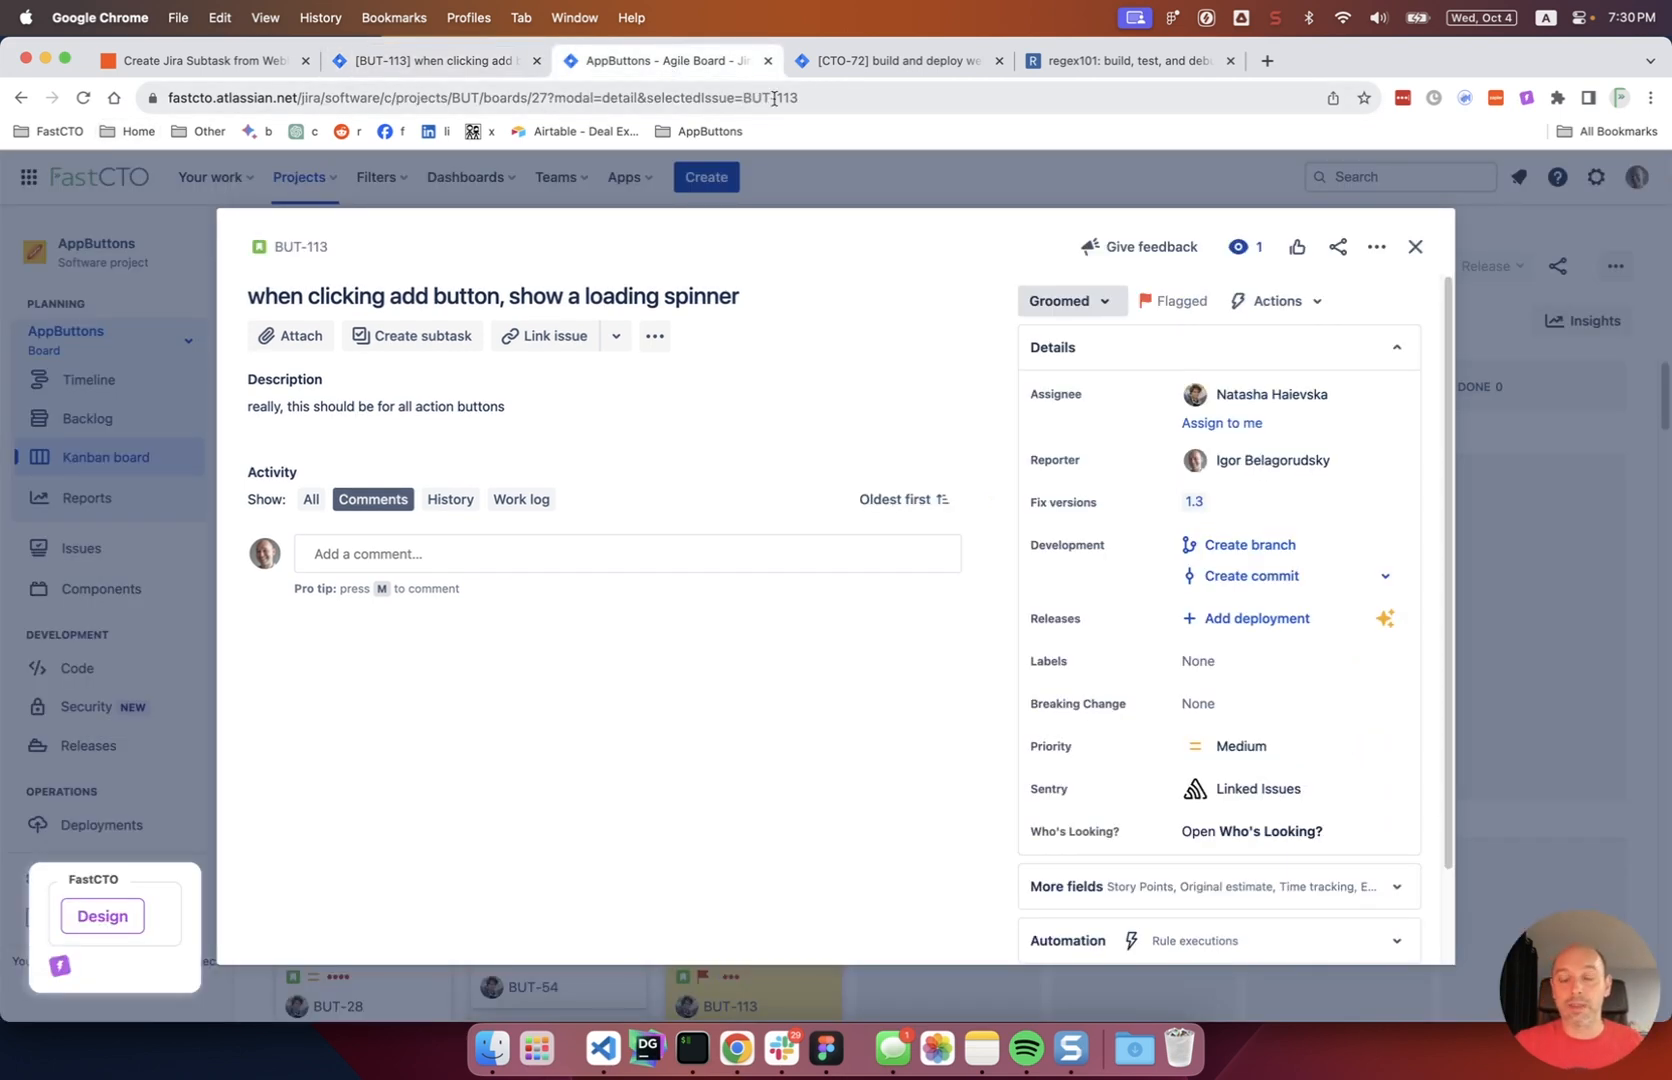
click(200, 60)
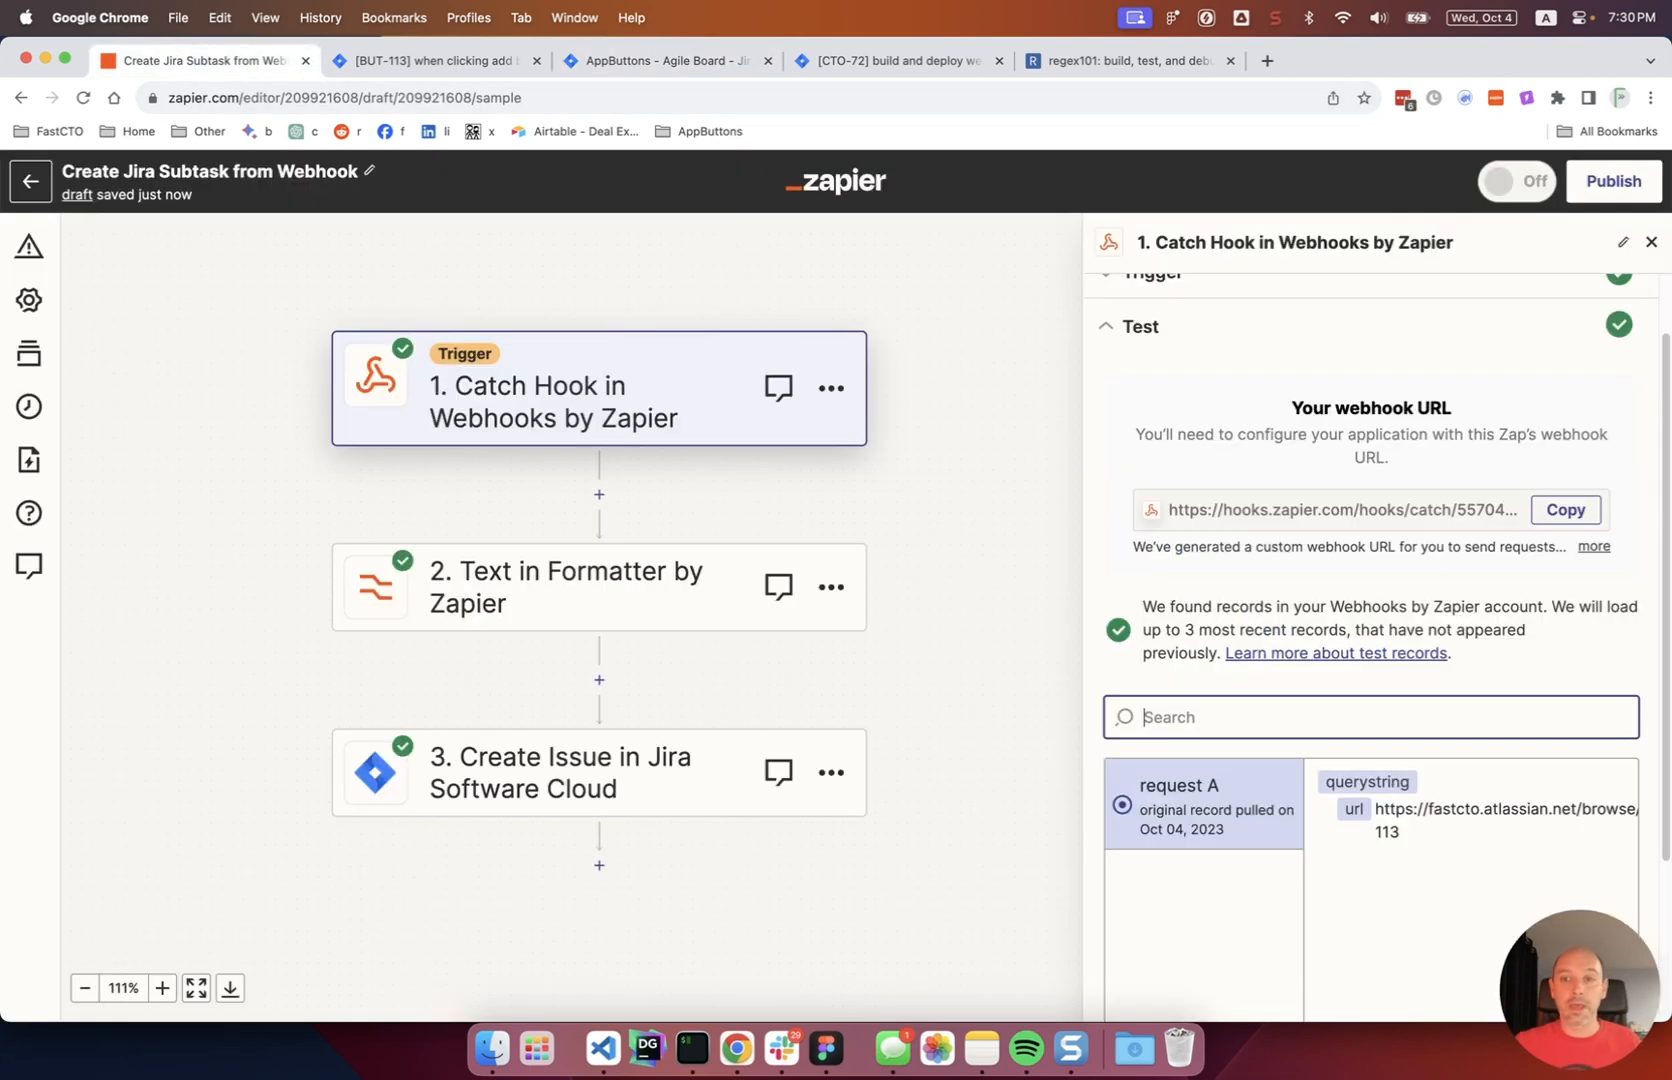
Step: Examine the Formatter step's Extract Pattern action, checking its Querystring Url input and the (BUT-\d+) regular expression
click(556, 570)
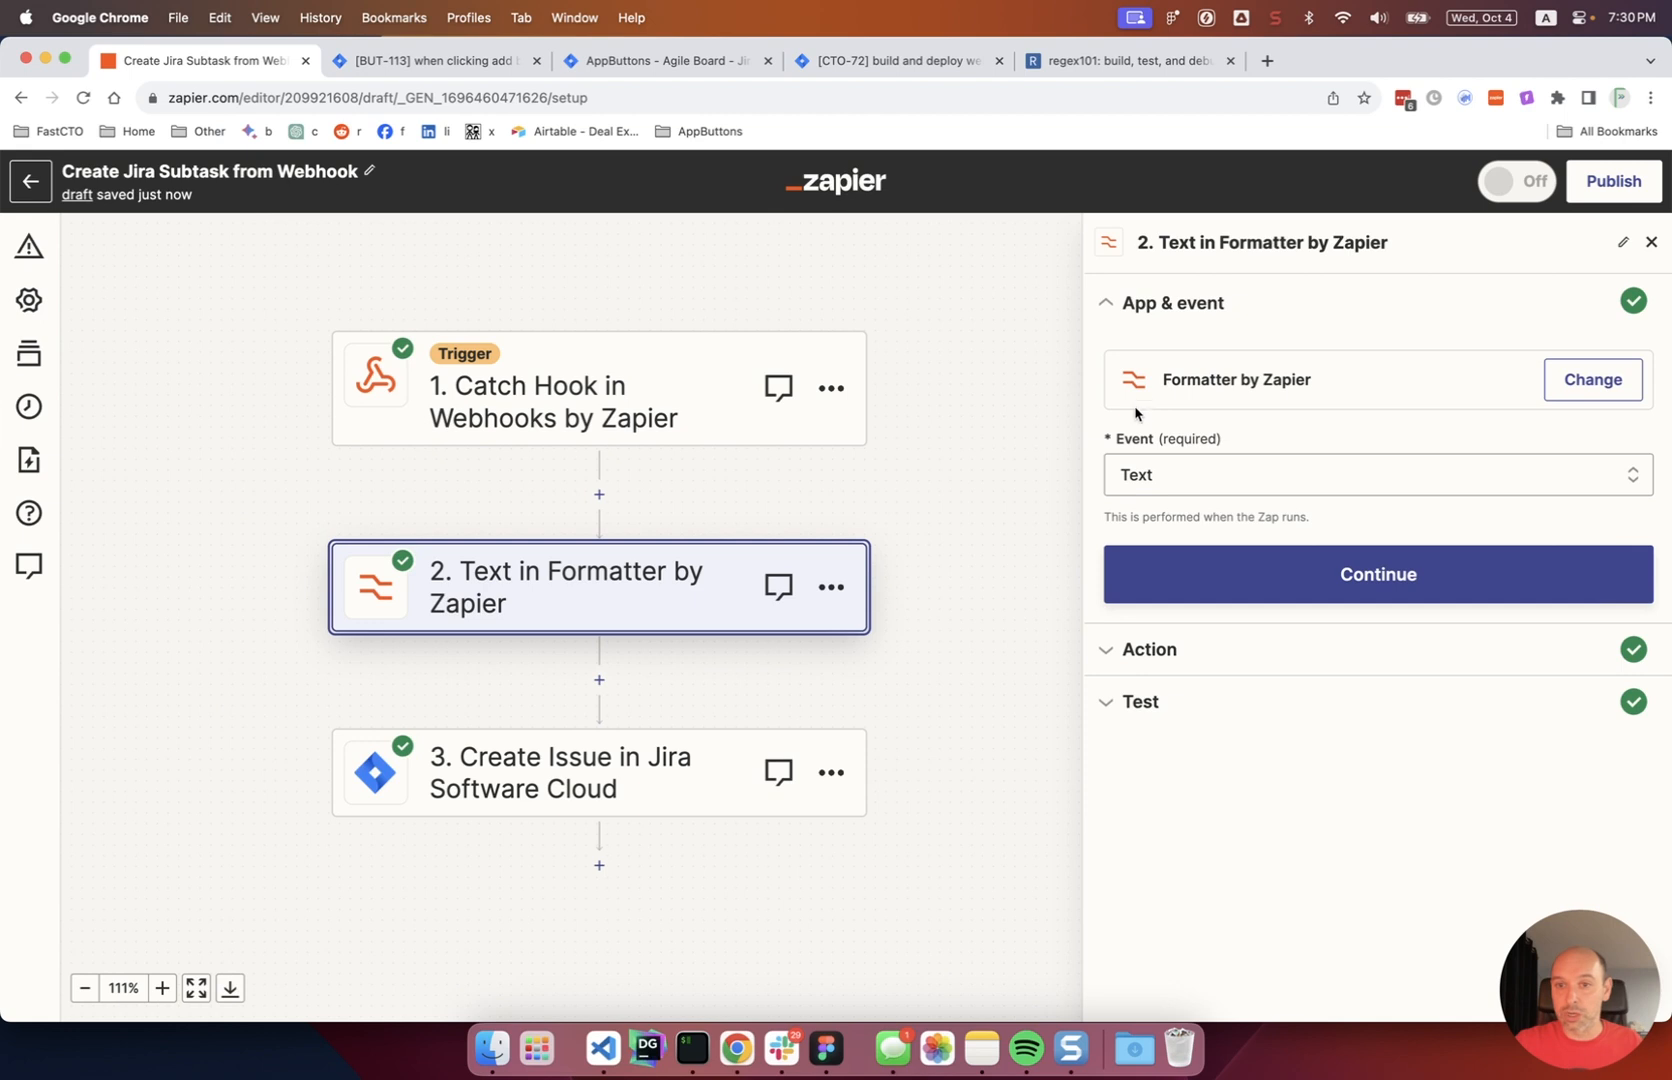
click(1190, 649)
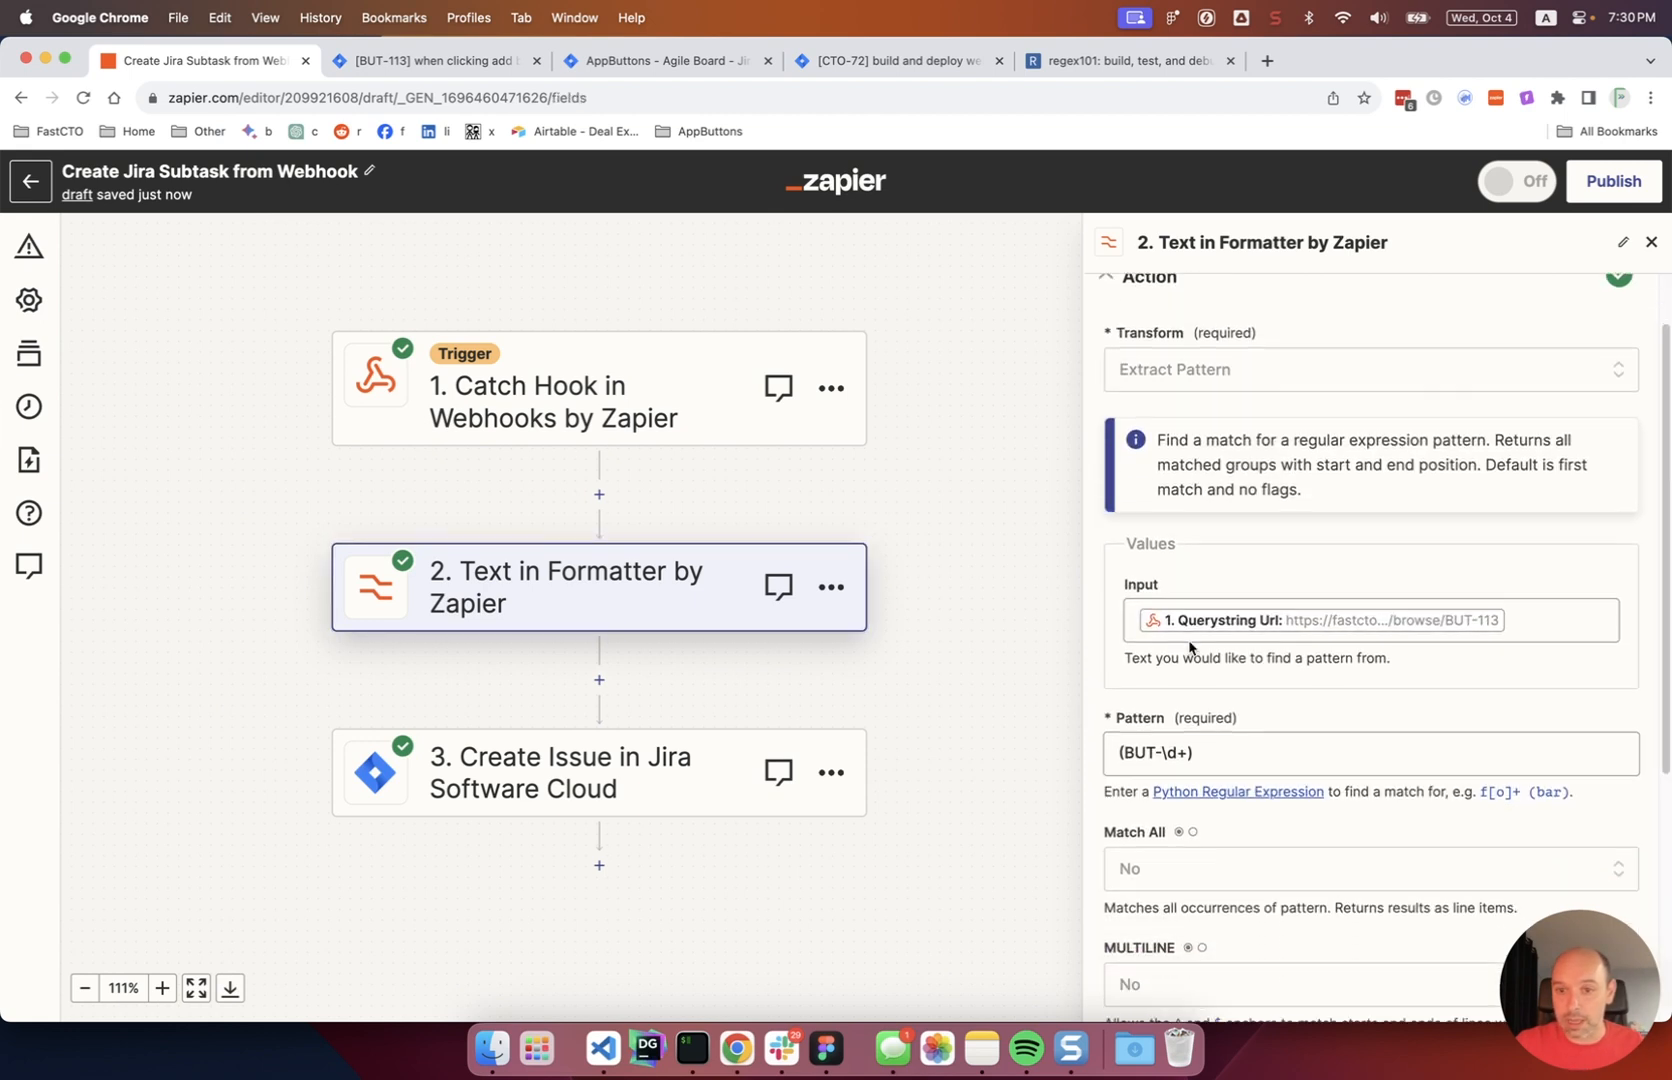
click(1249, 599)
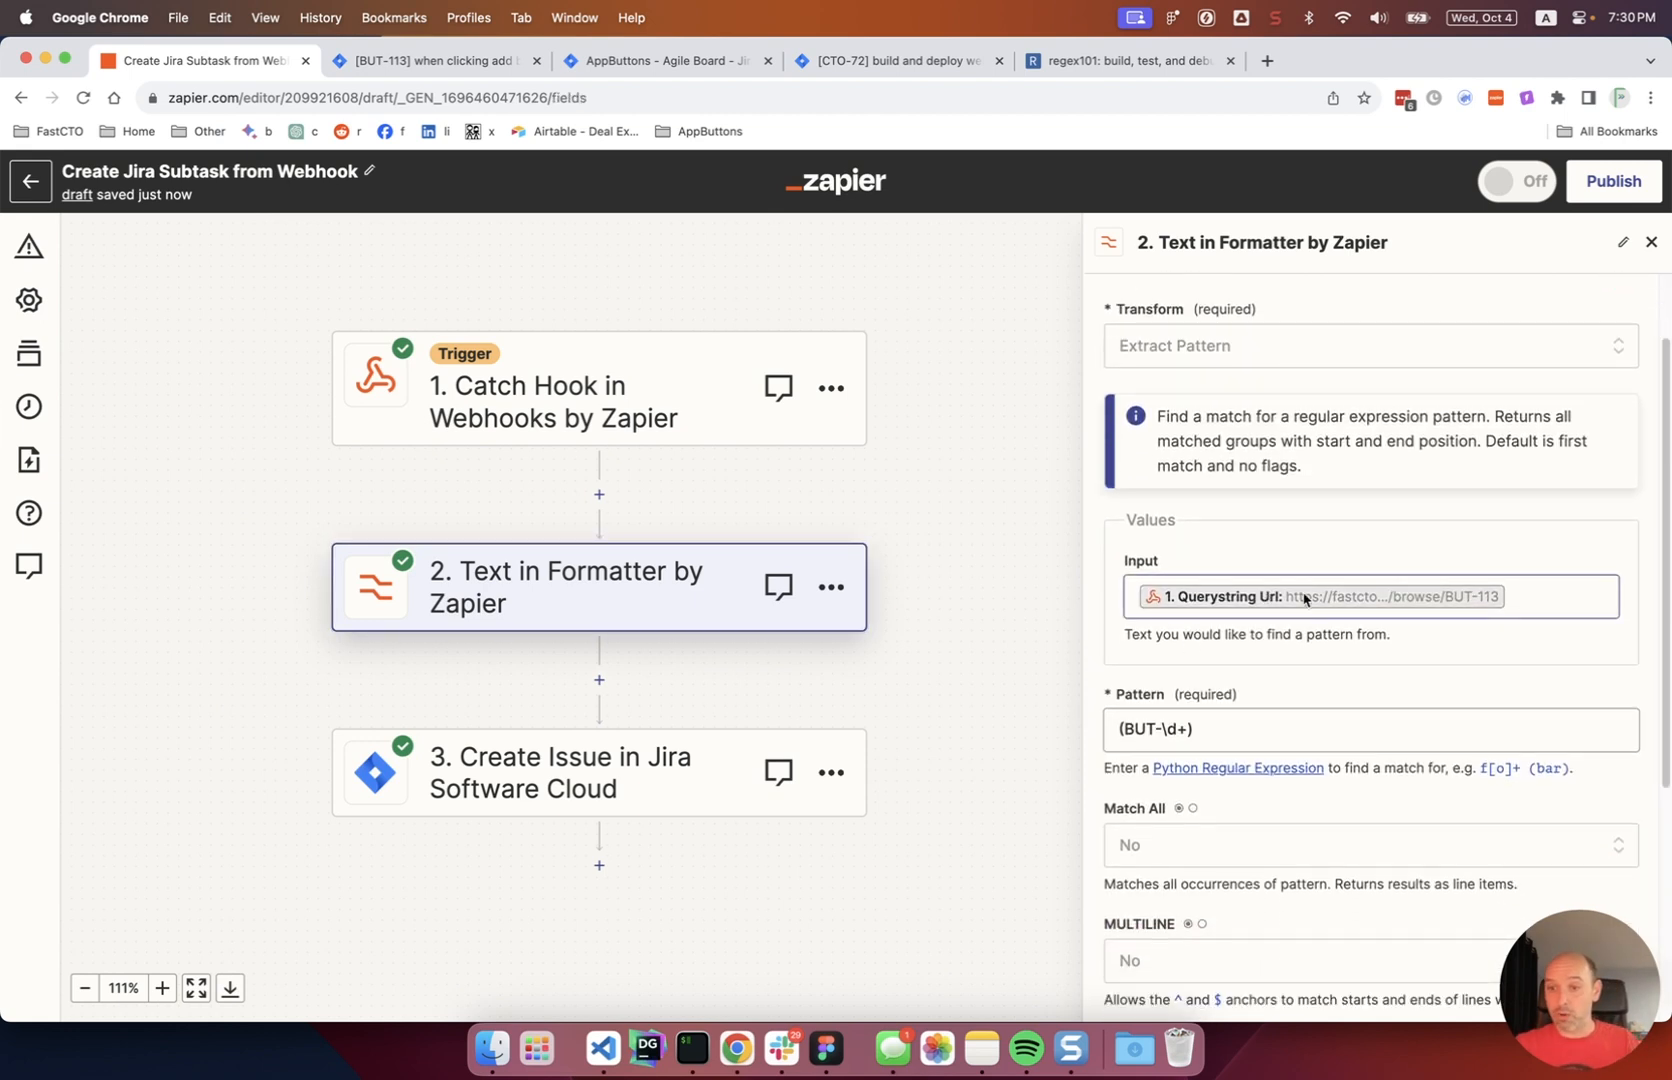
scroll(1302, 665, down, 1)
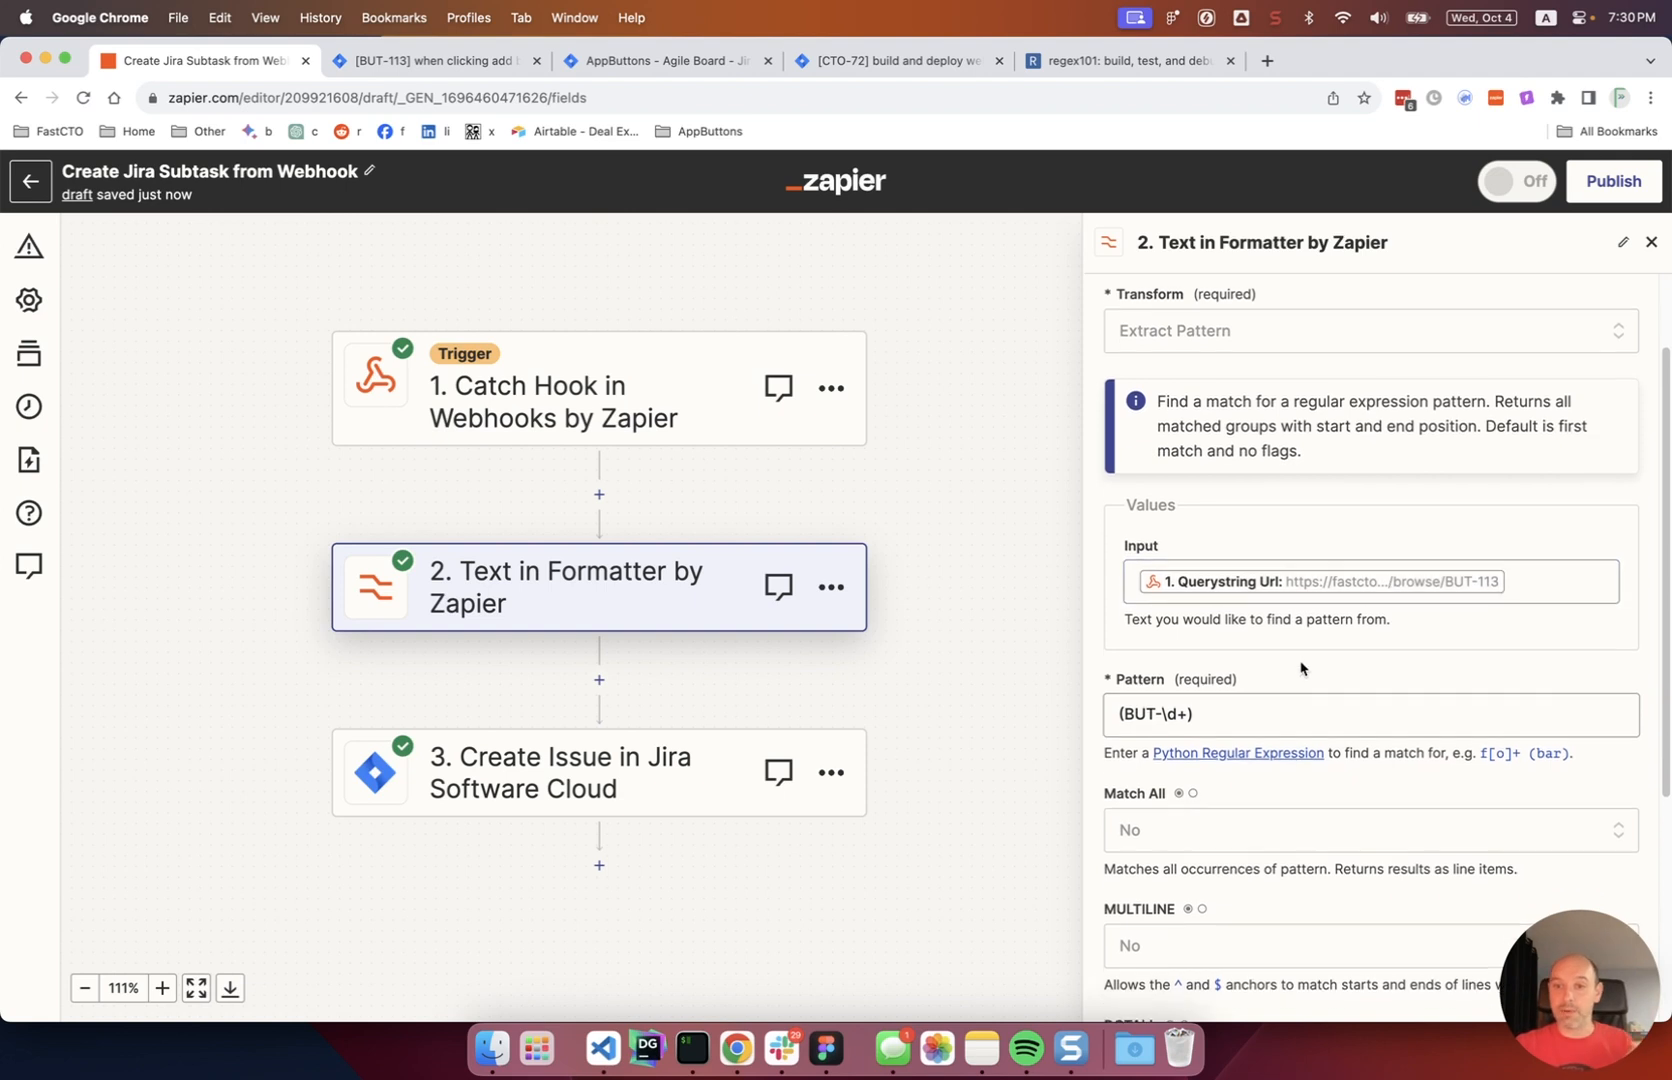
click(1190, 702)
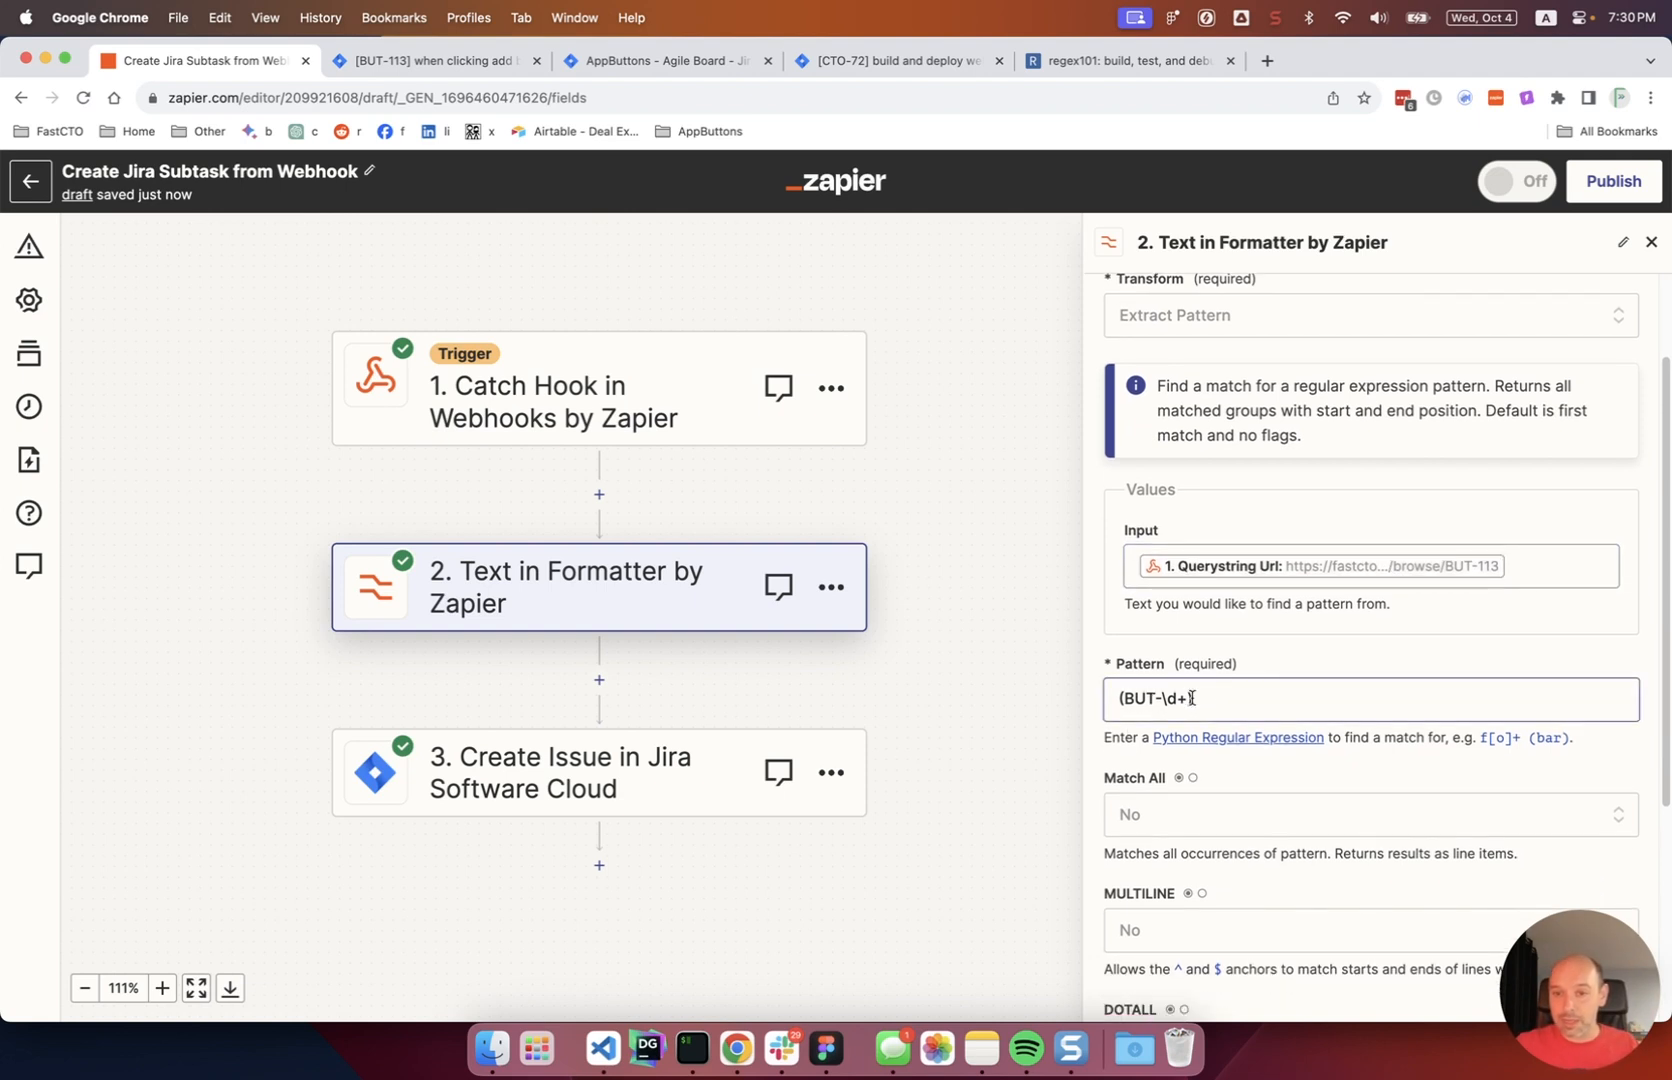
mouse_move(1154, 697)
mouse_down()
mouse_move(1123, 699)
mouse_move(1176, 698)
mouse_up()
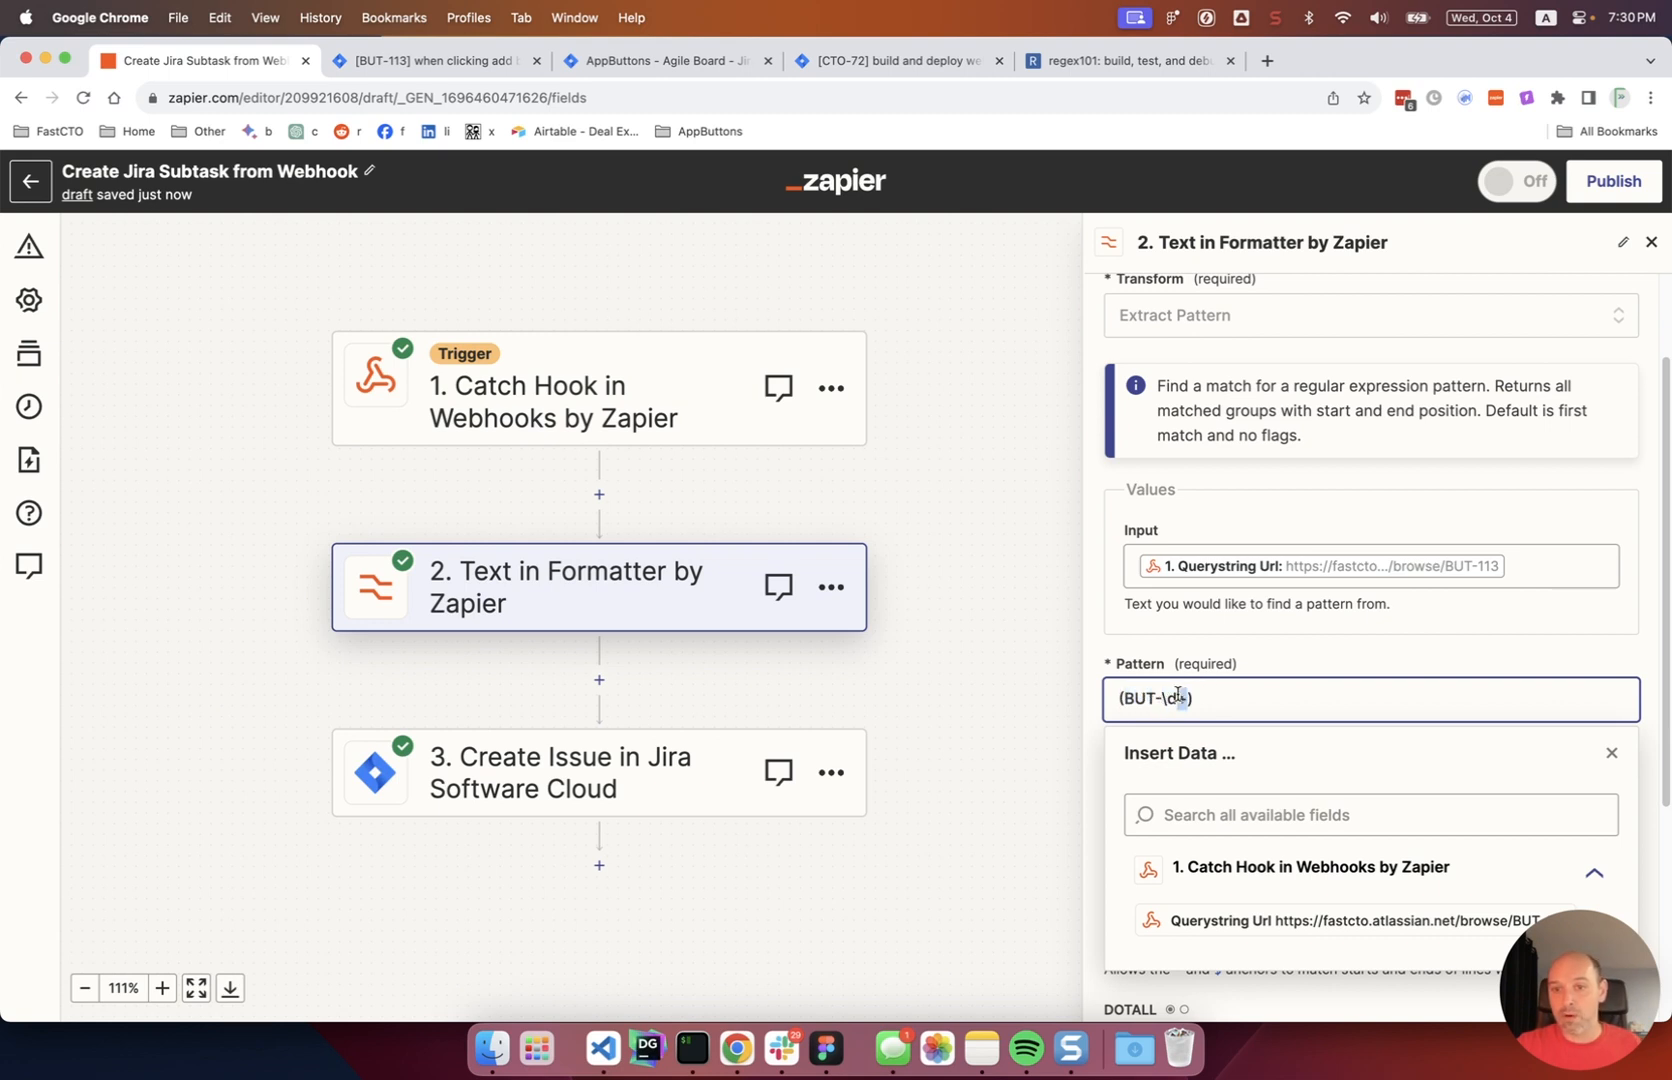
click(1103, 642)
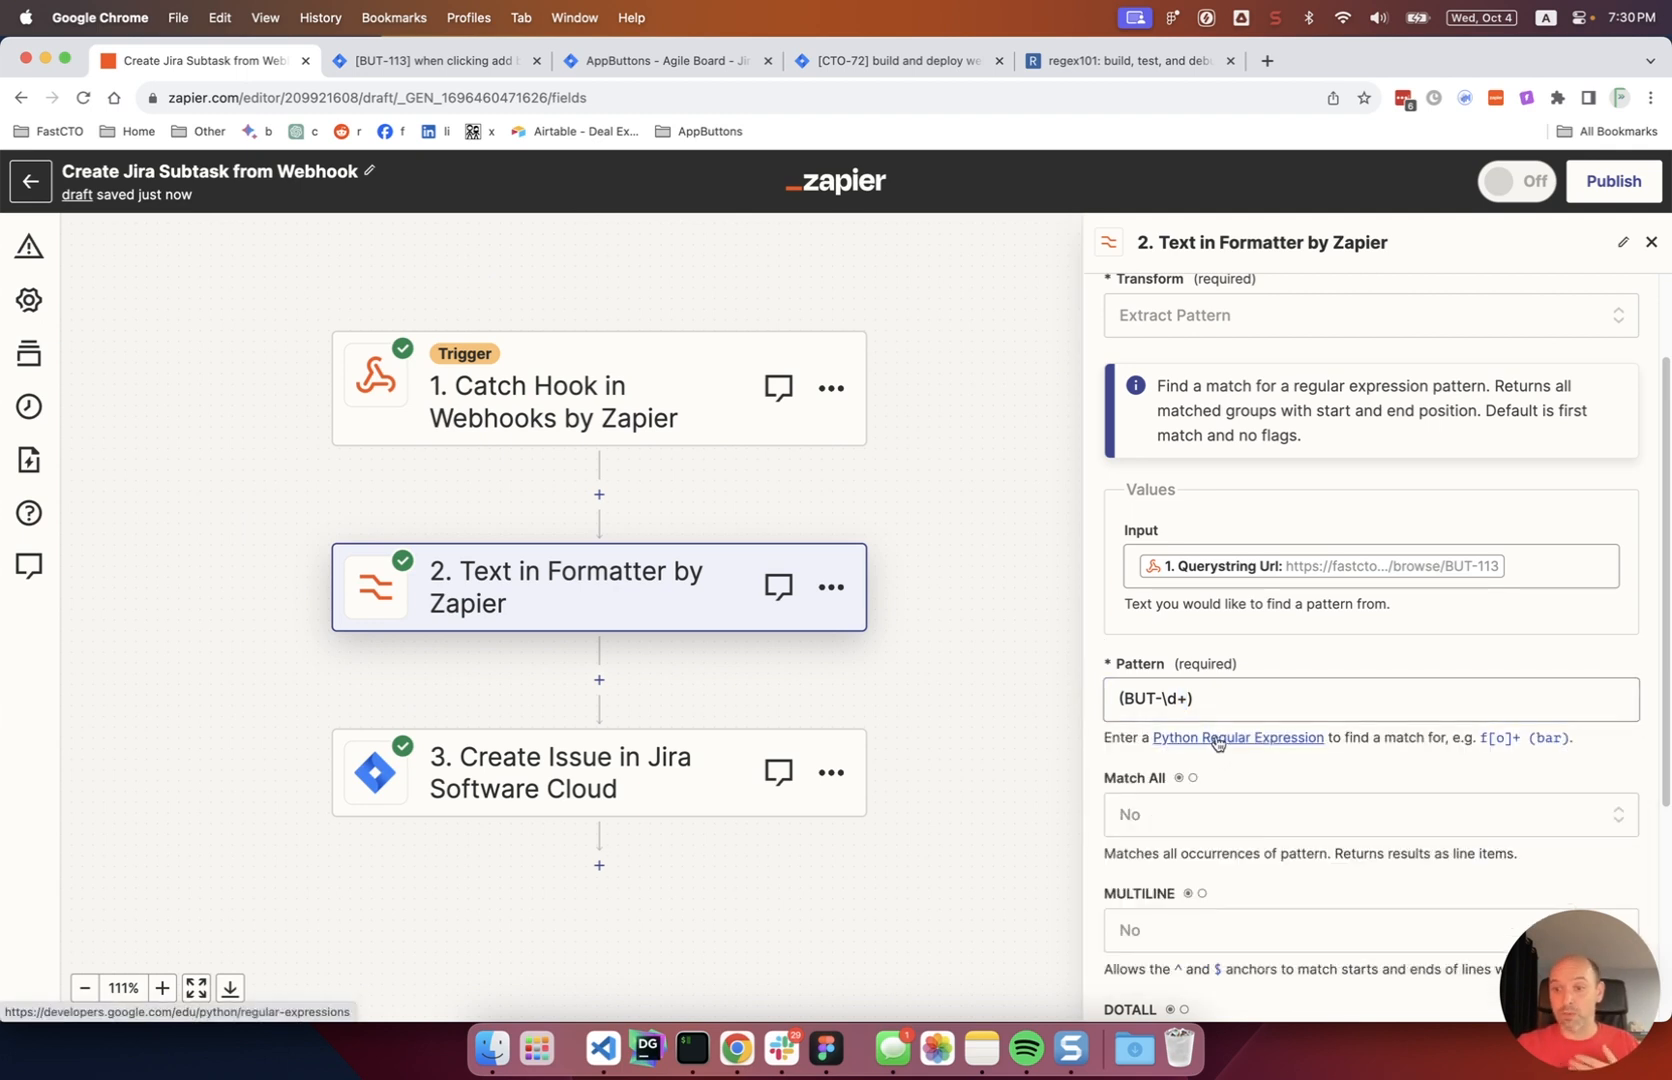
click(1216, 703)
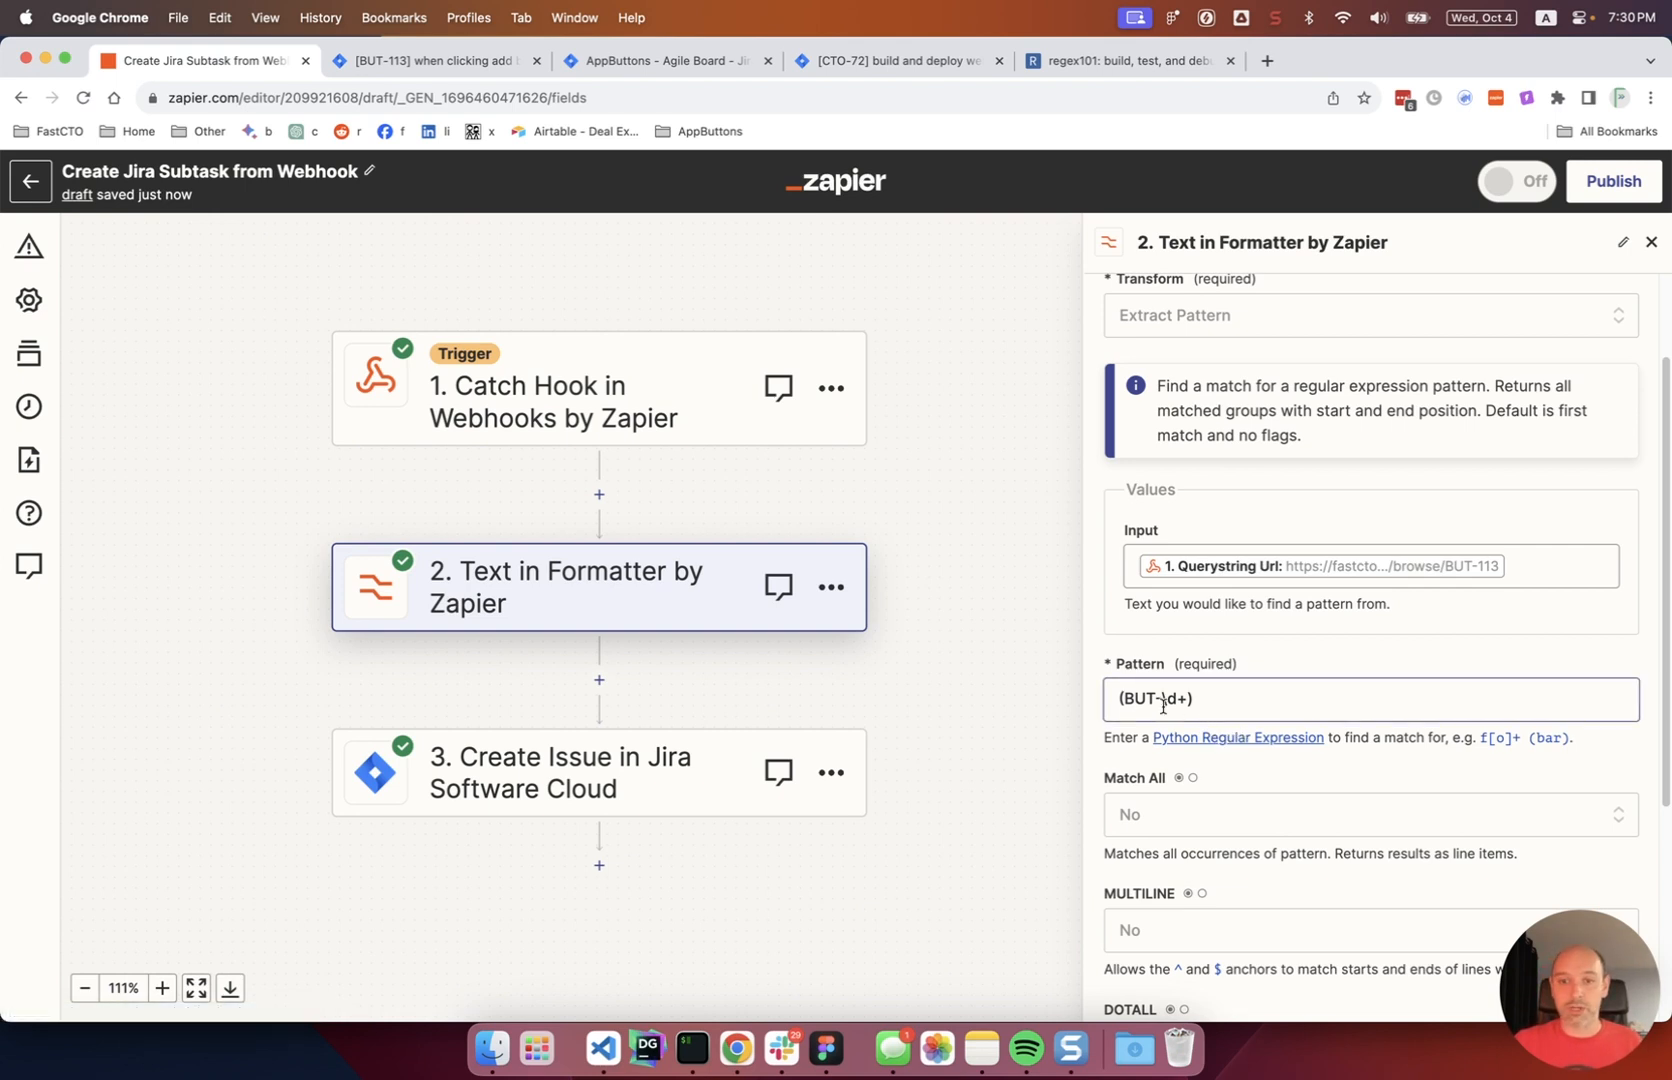
Step: Check the Formatter step's remaining matching options and inspect the extracted issue key in its test output
scroll(1163, 706, down, 5)
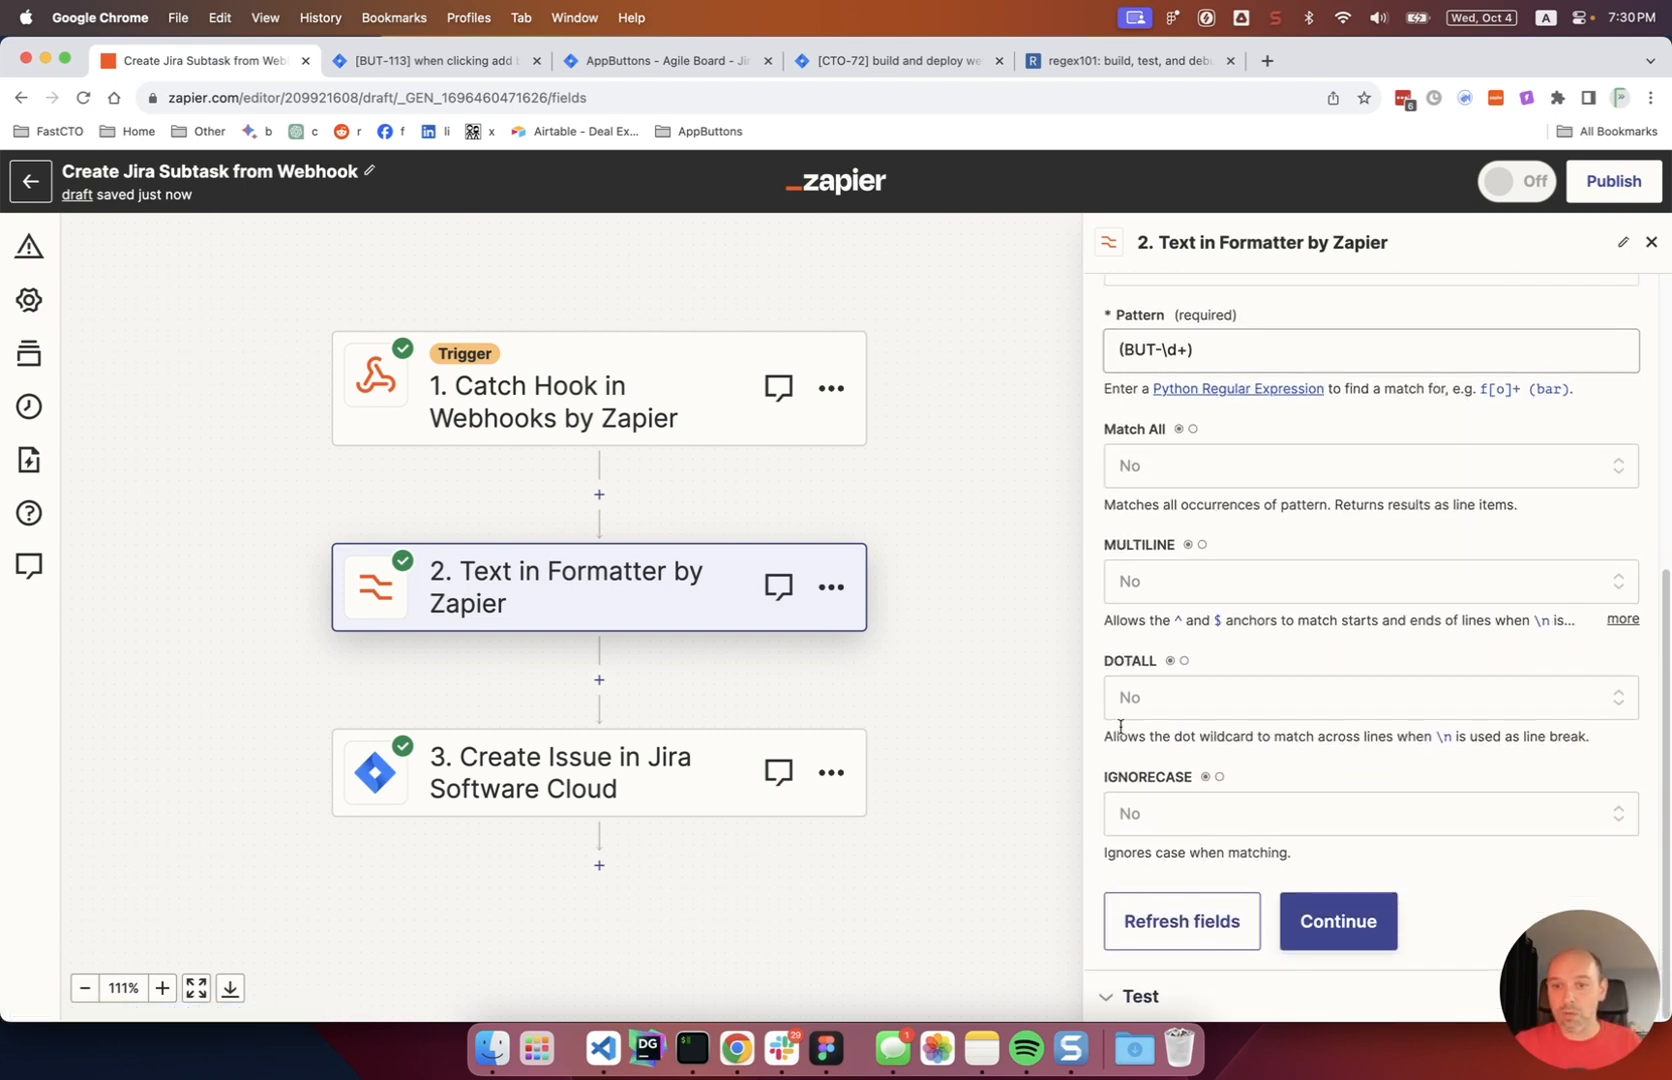
click(1349, 922)
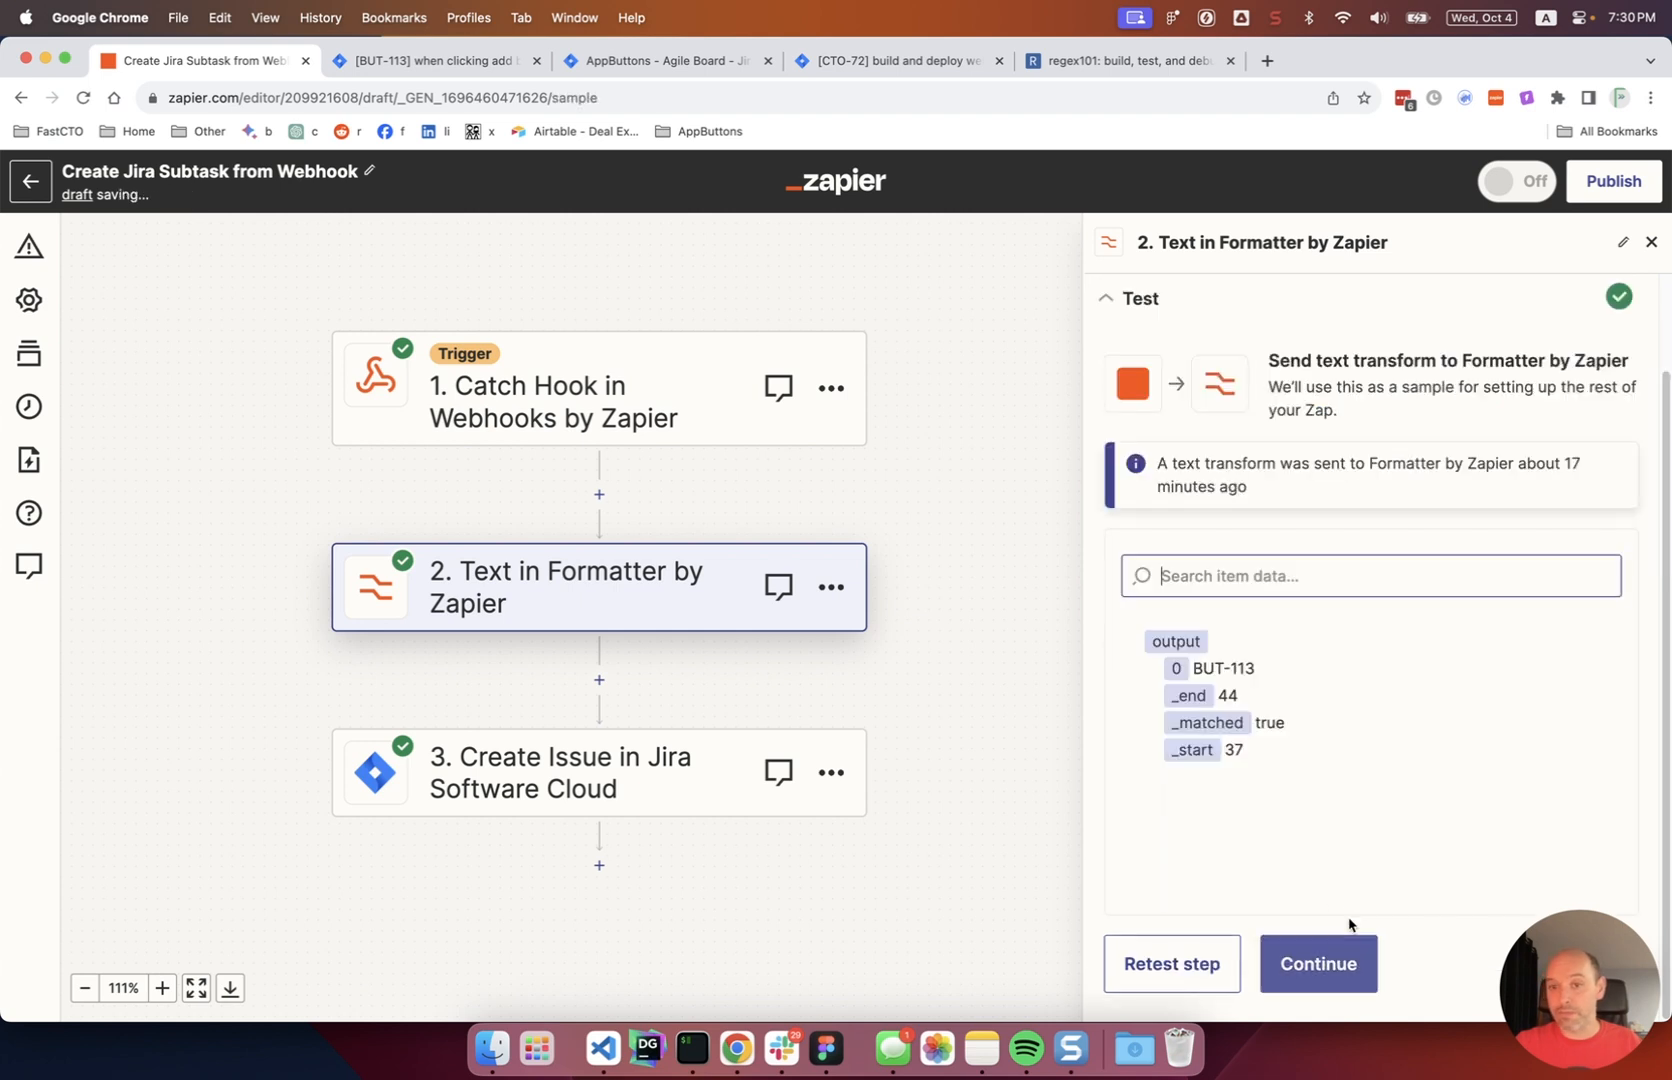
drag(1195, 670, 1255, 670)
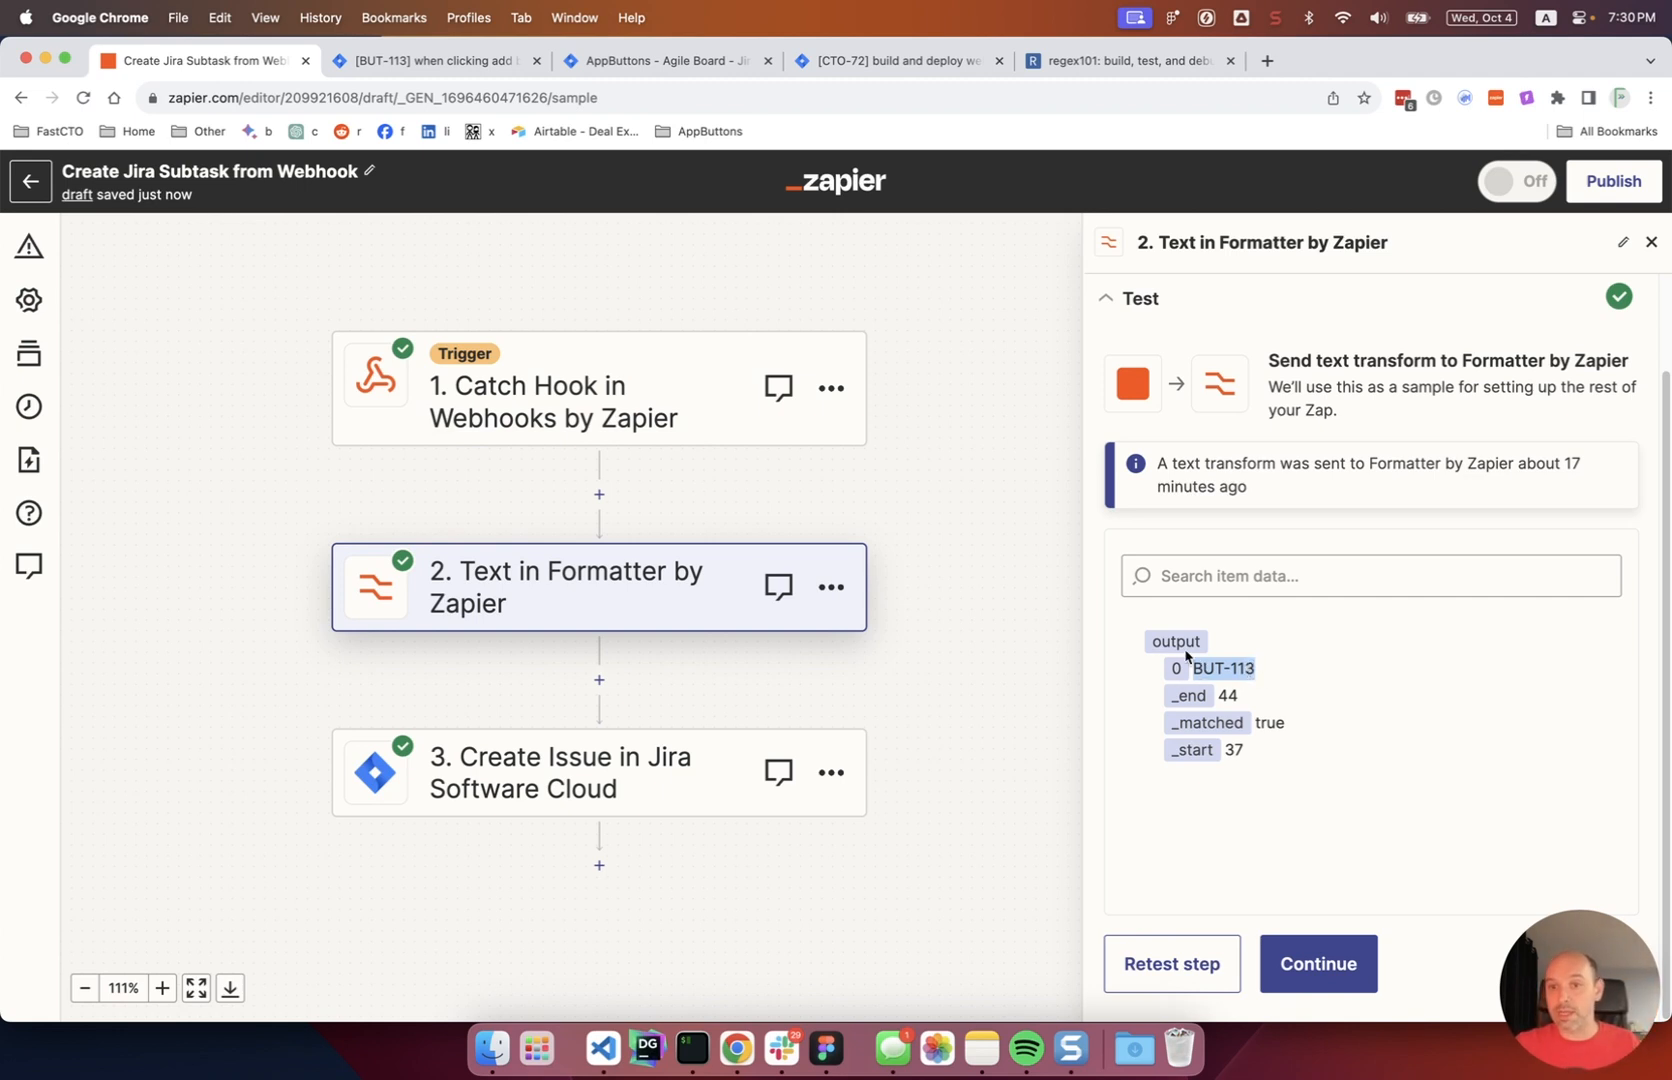
Step: Review the Jira Create Issue step's event, connected account and action fields, from project and issue type through parent to assignee
click(1318, 963)
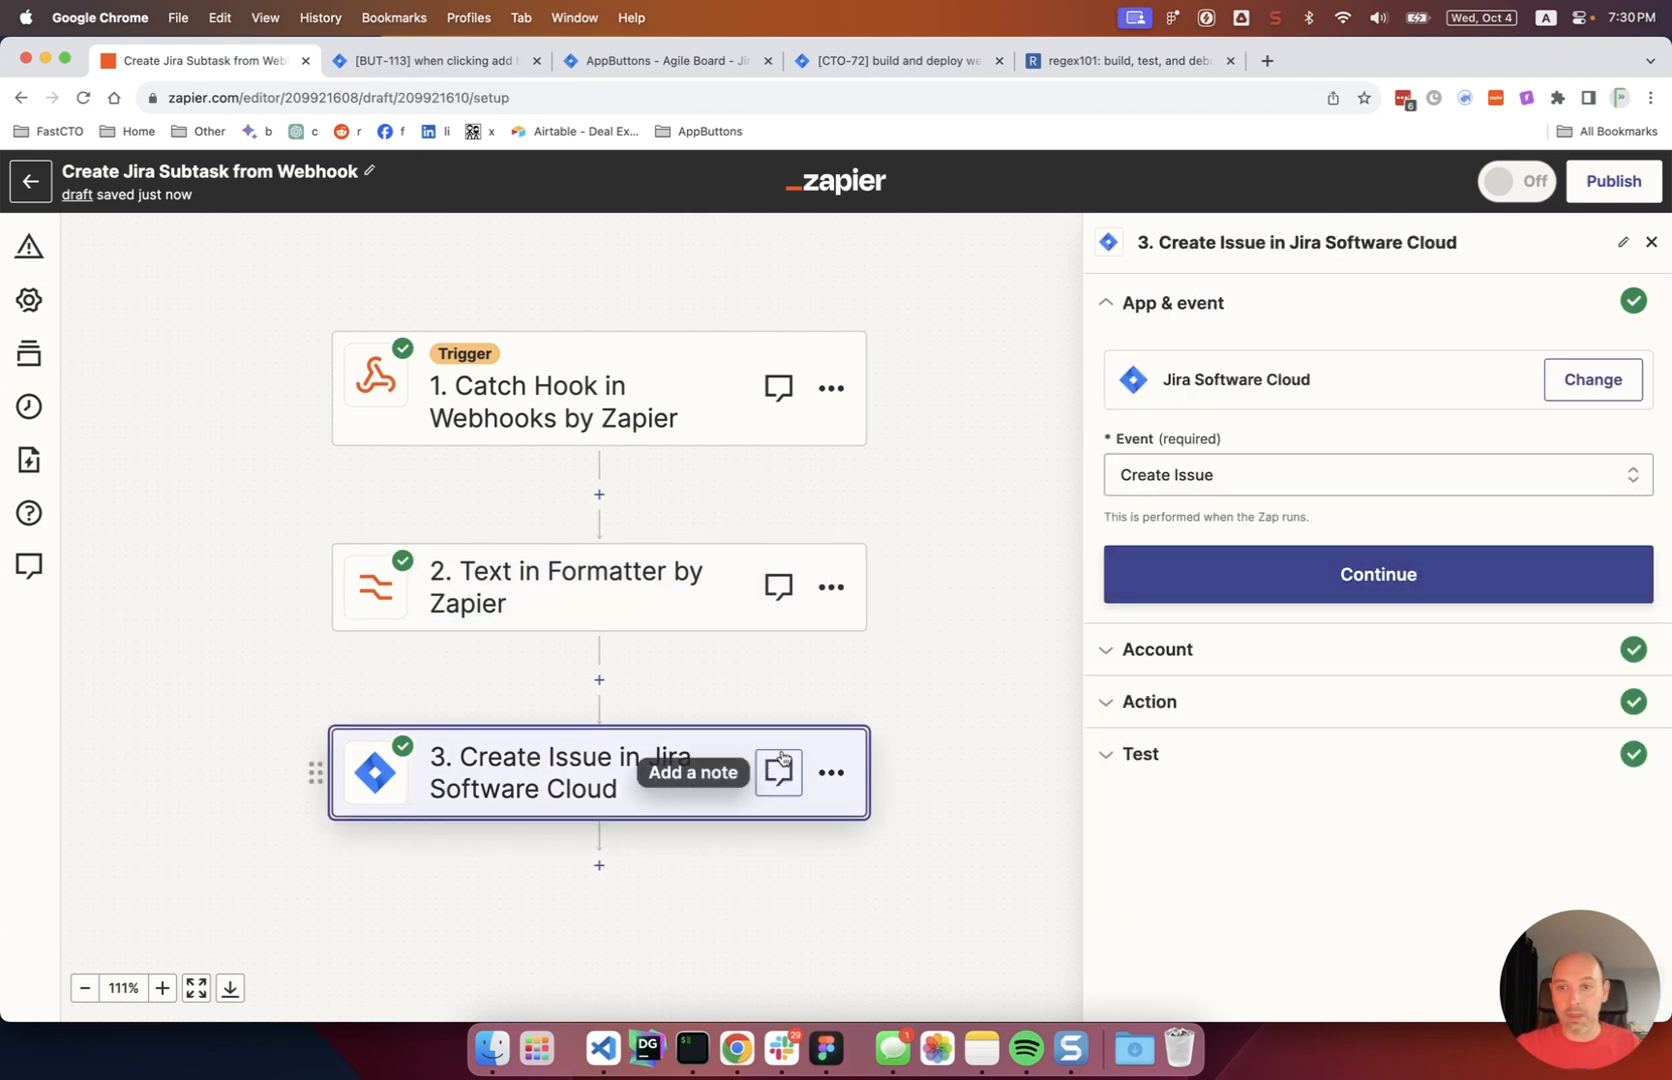
click(1205, 655)
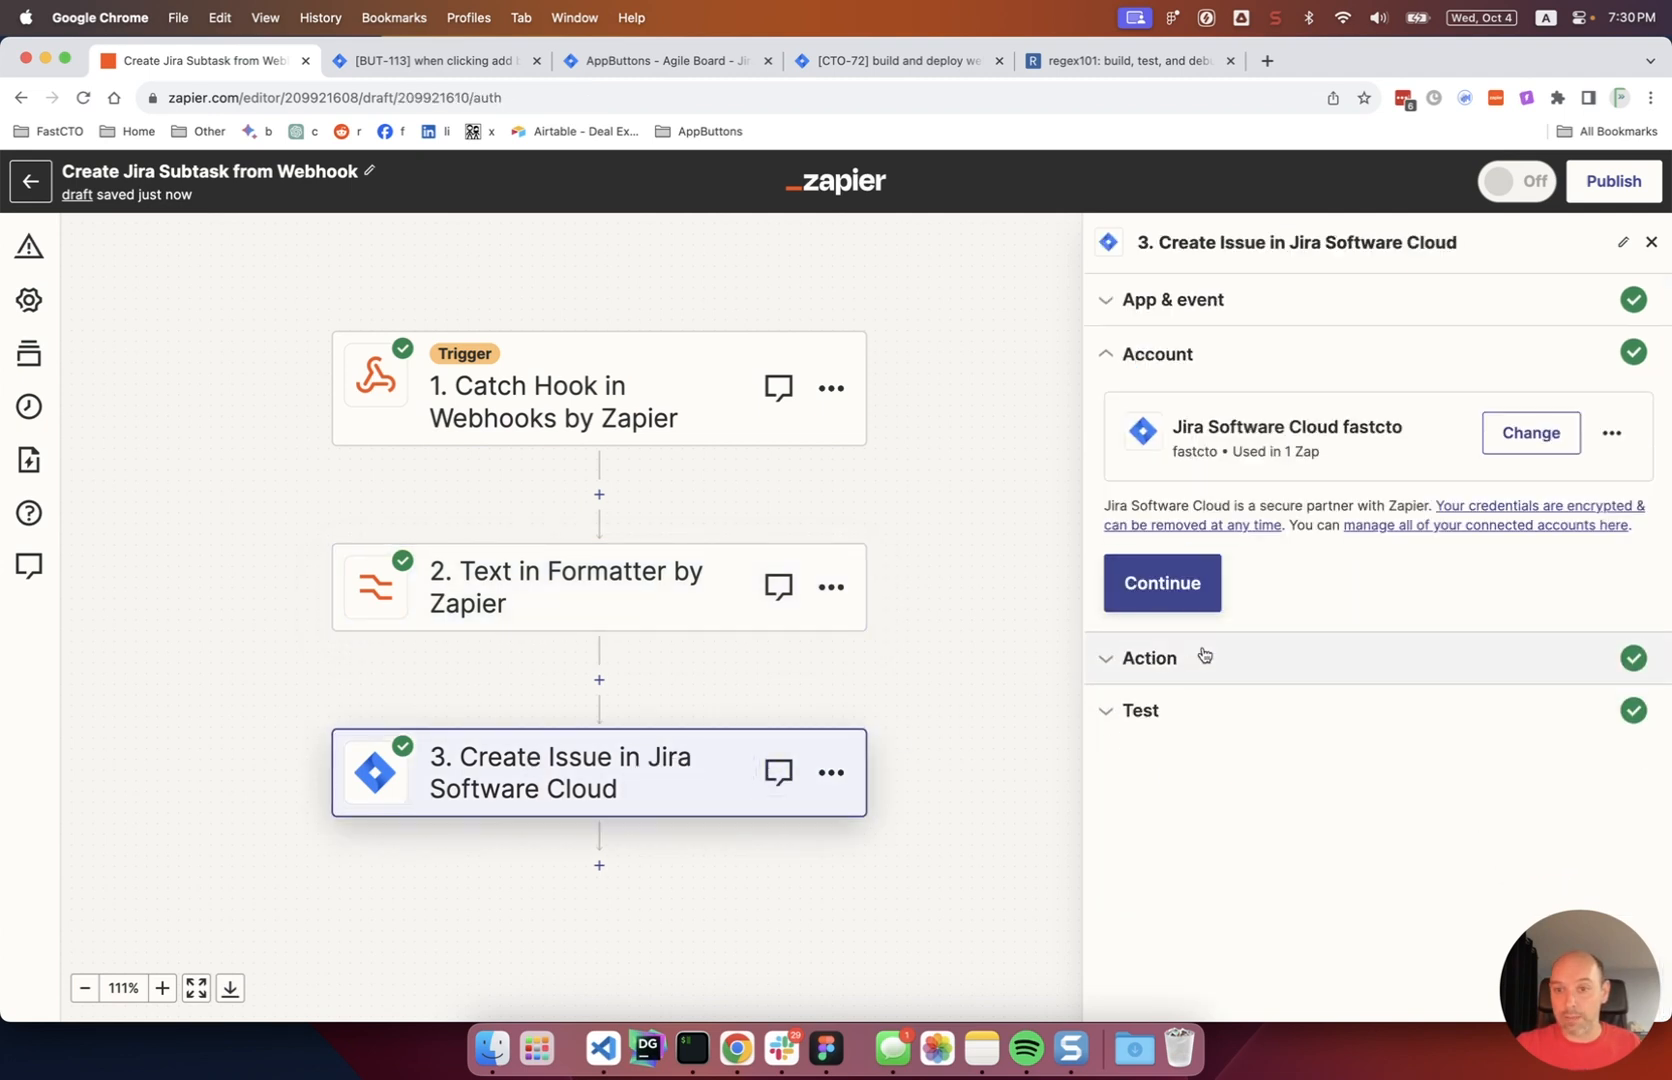
click(1187, 660)
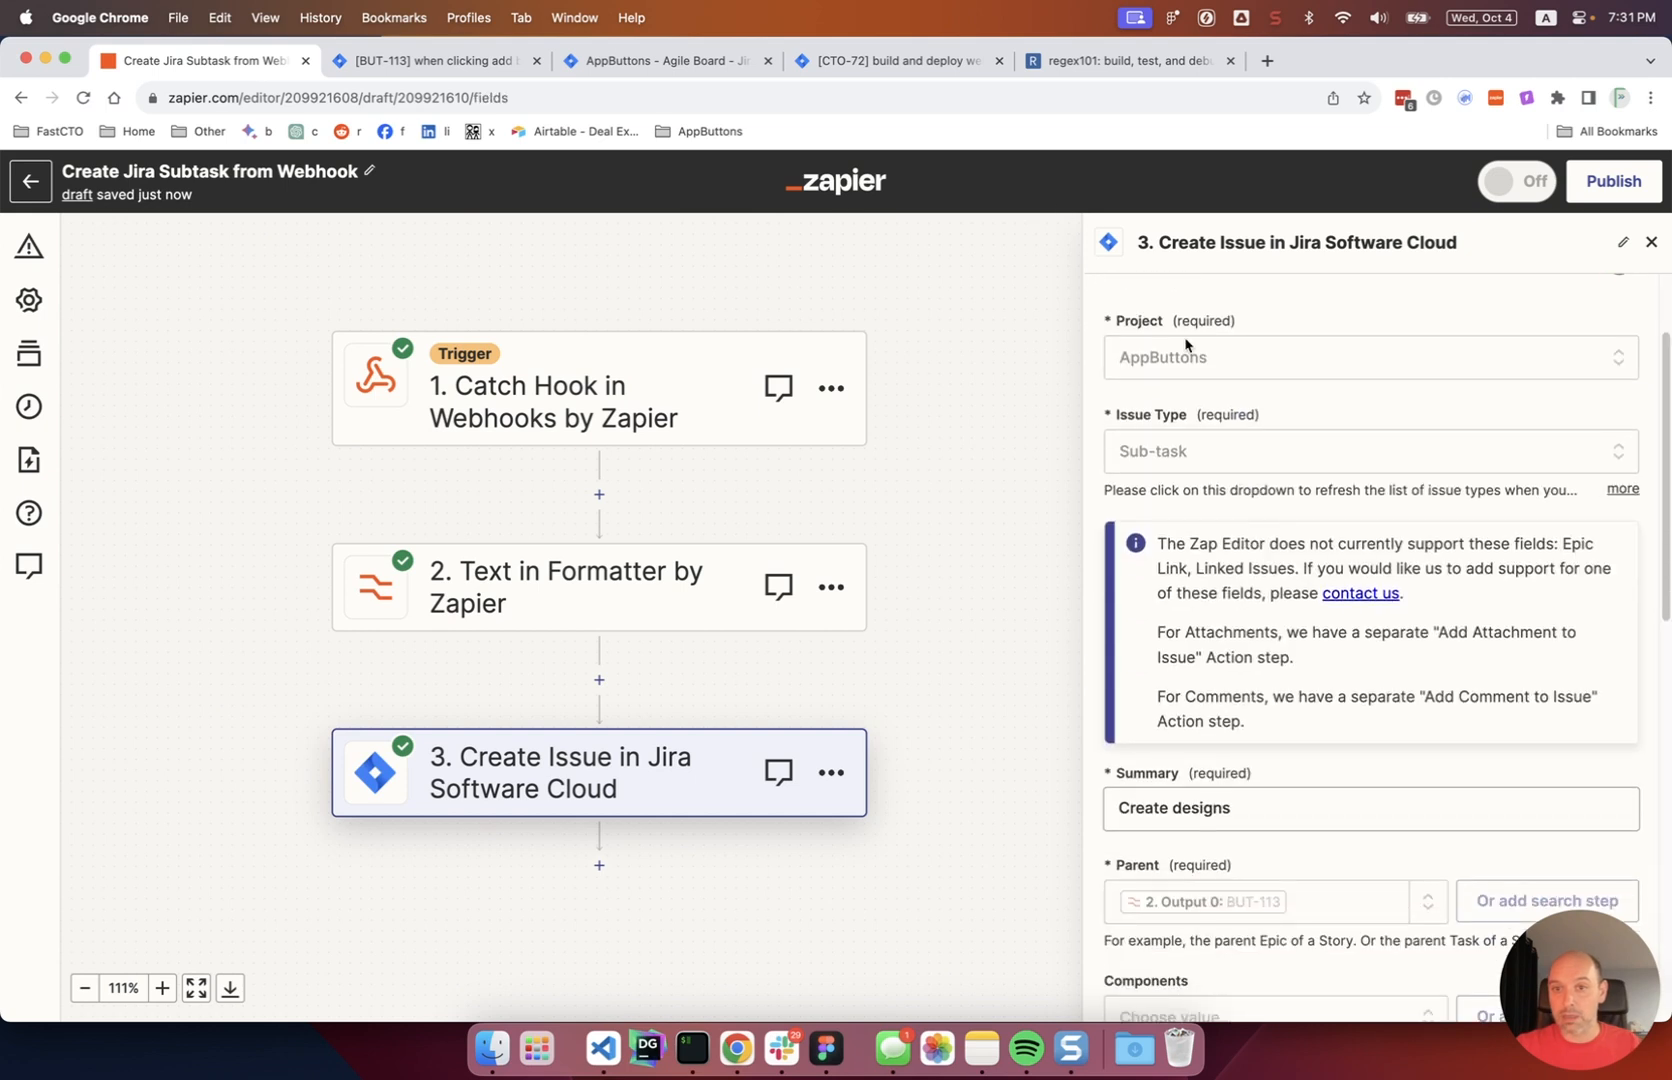
scroll(1177, 381, down, 5)
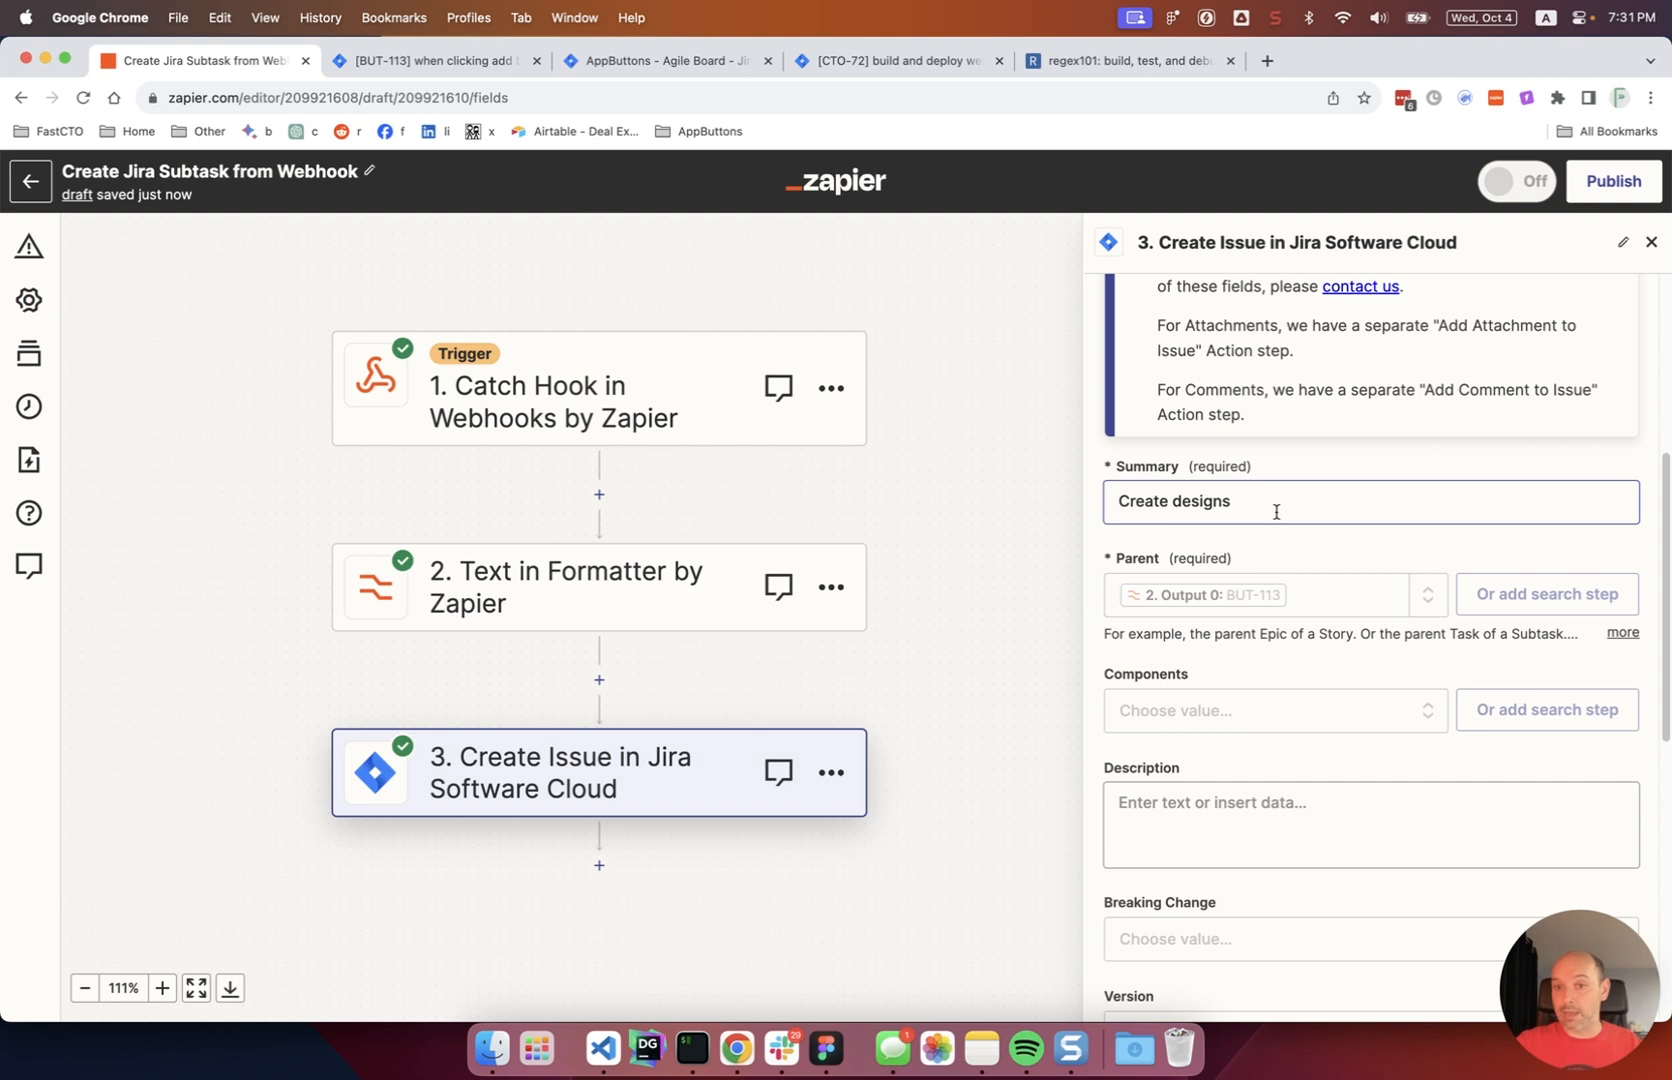
scroll(1276, 511, down, 4)
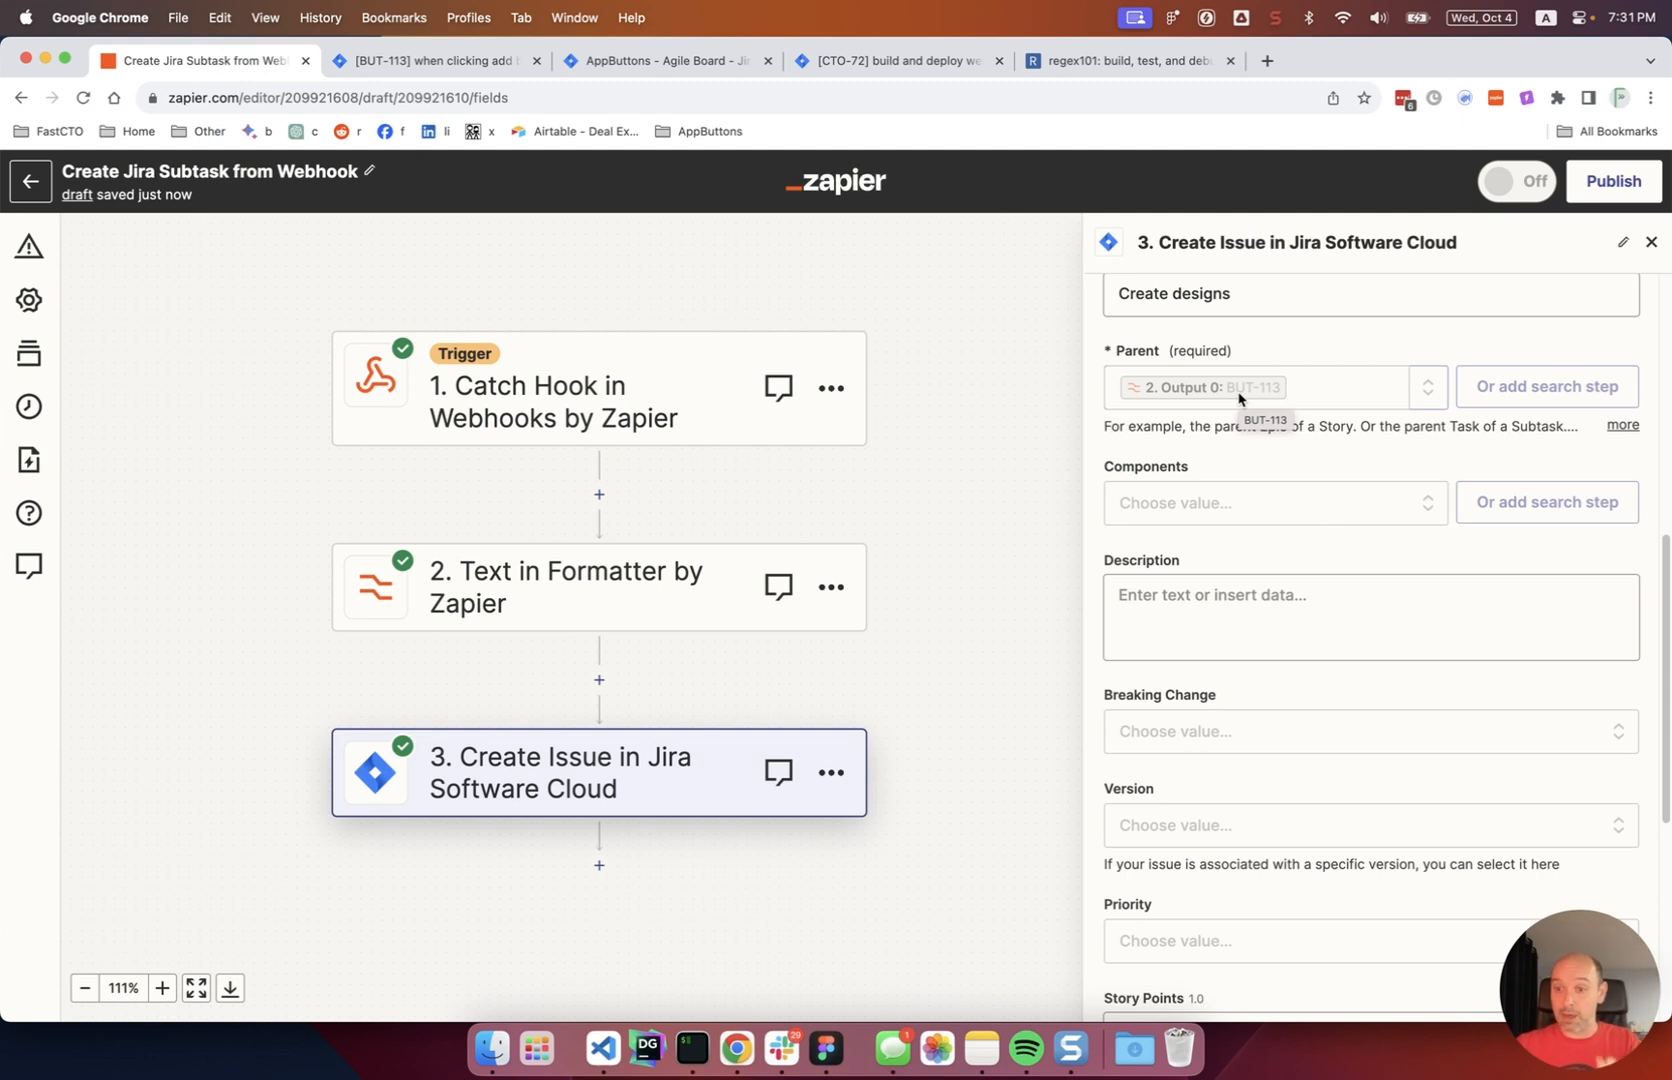
scroll(1239, 398, down, 5)
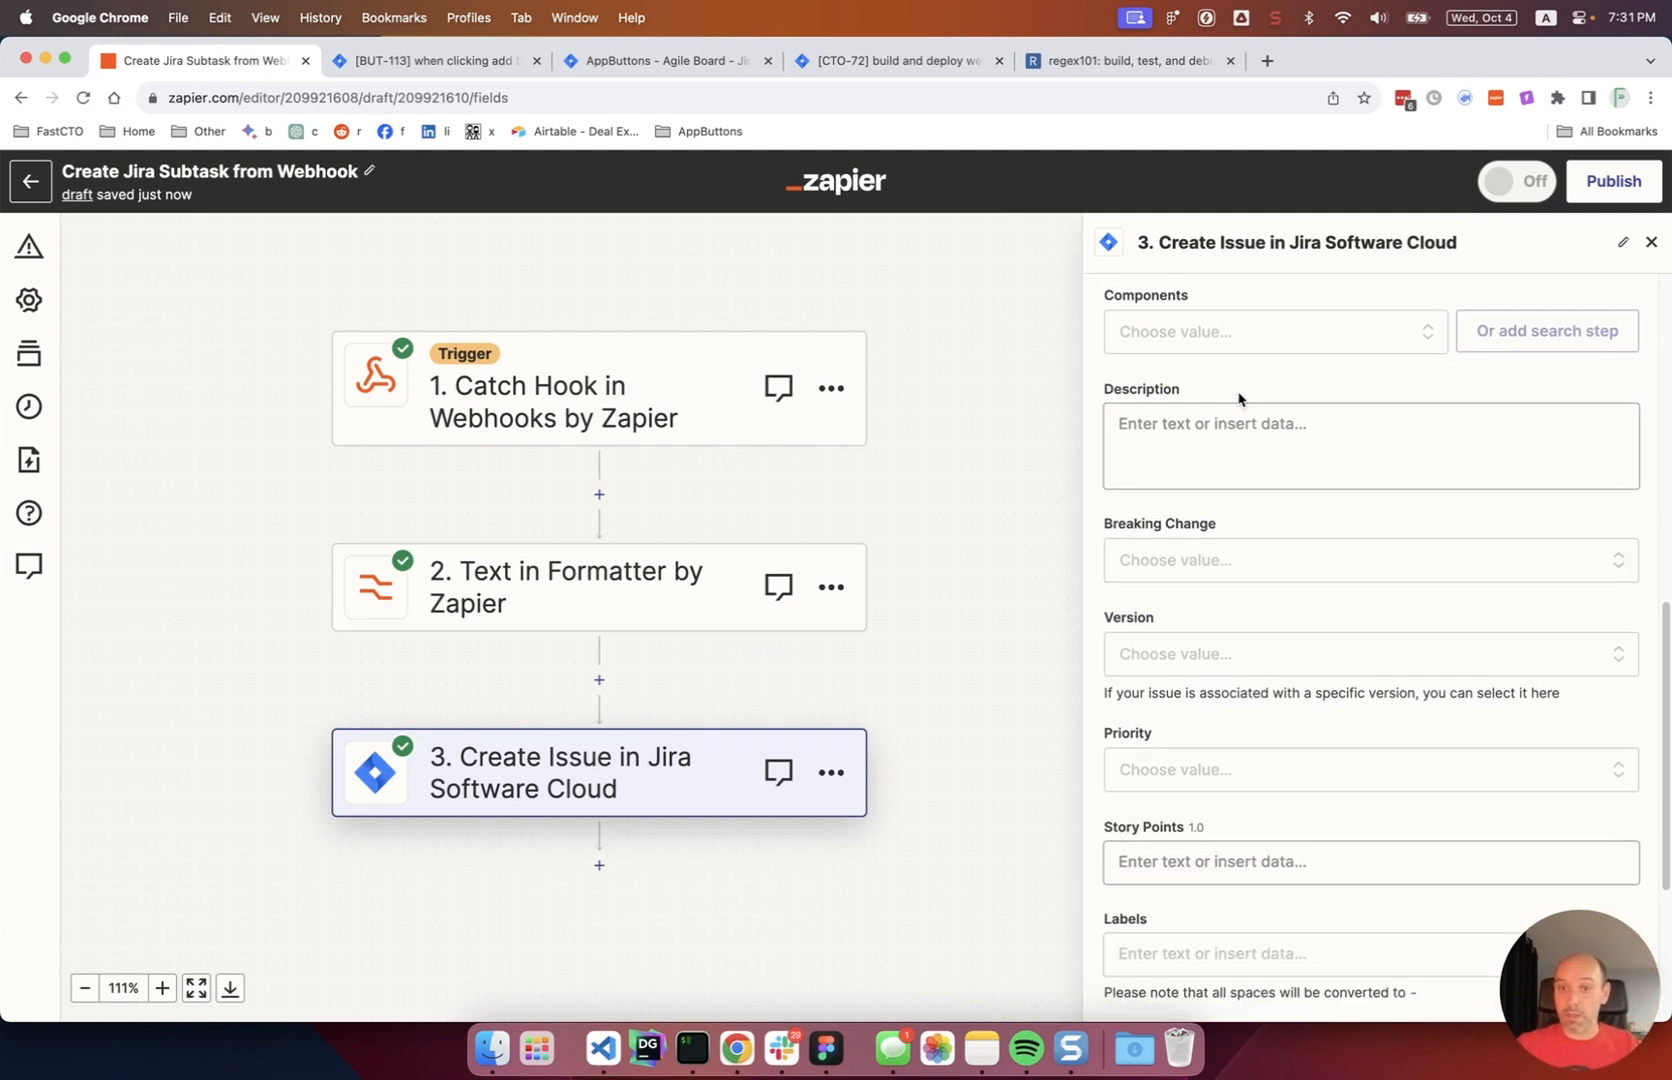
scroll(1230, 399, up, 1)
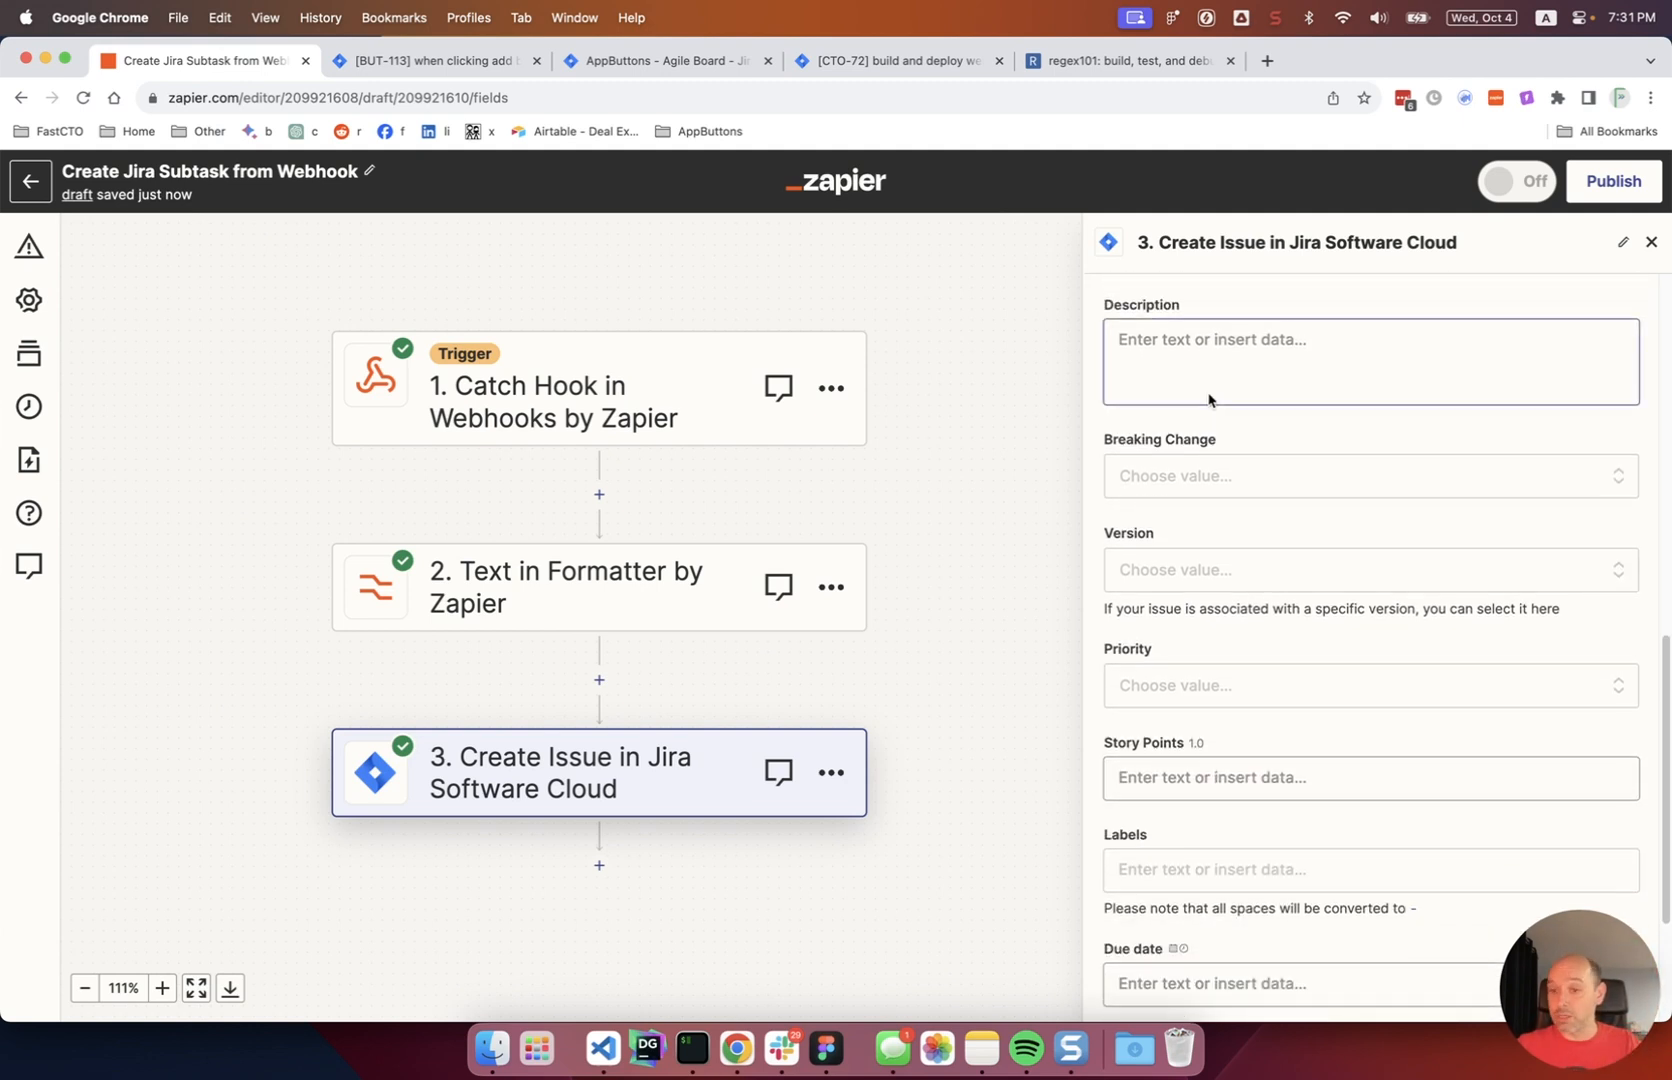
scroll(1208, 399, down, 2)
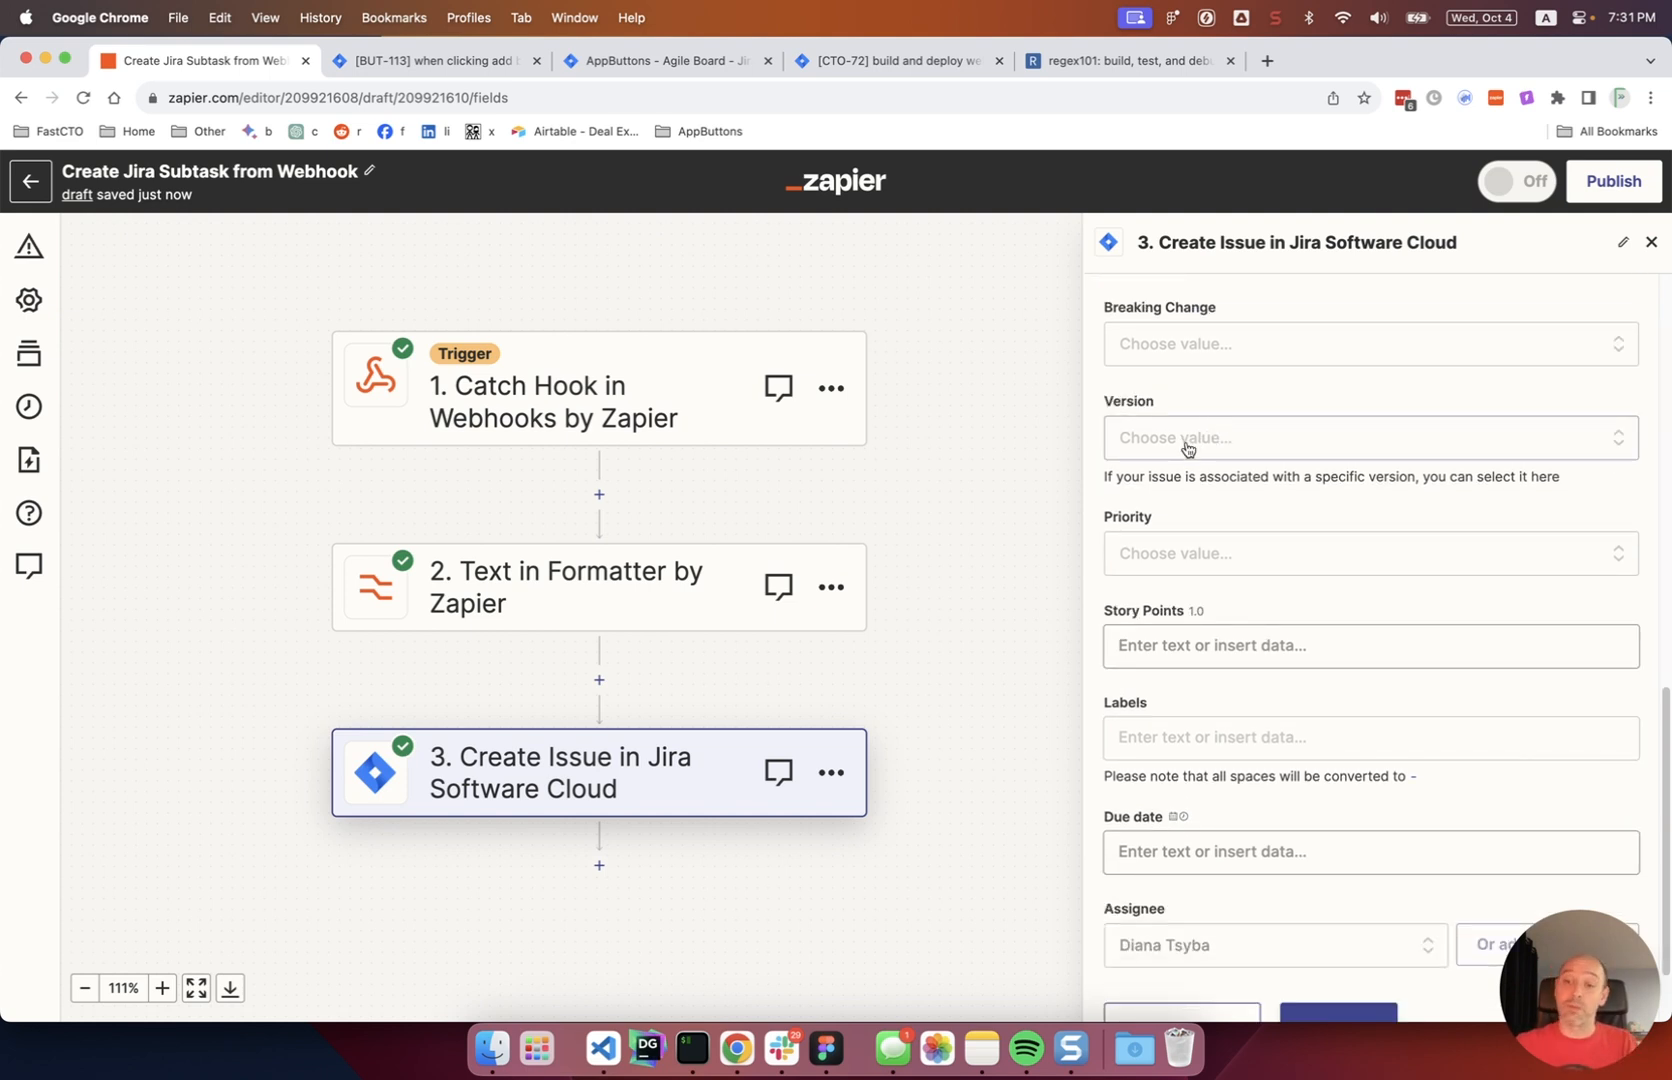
scroll(1187, 447, down, 2)
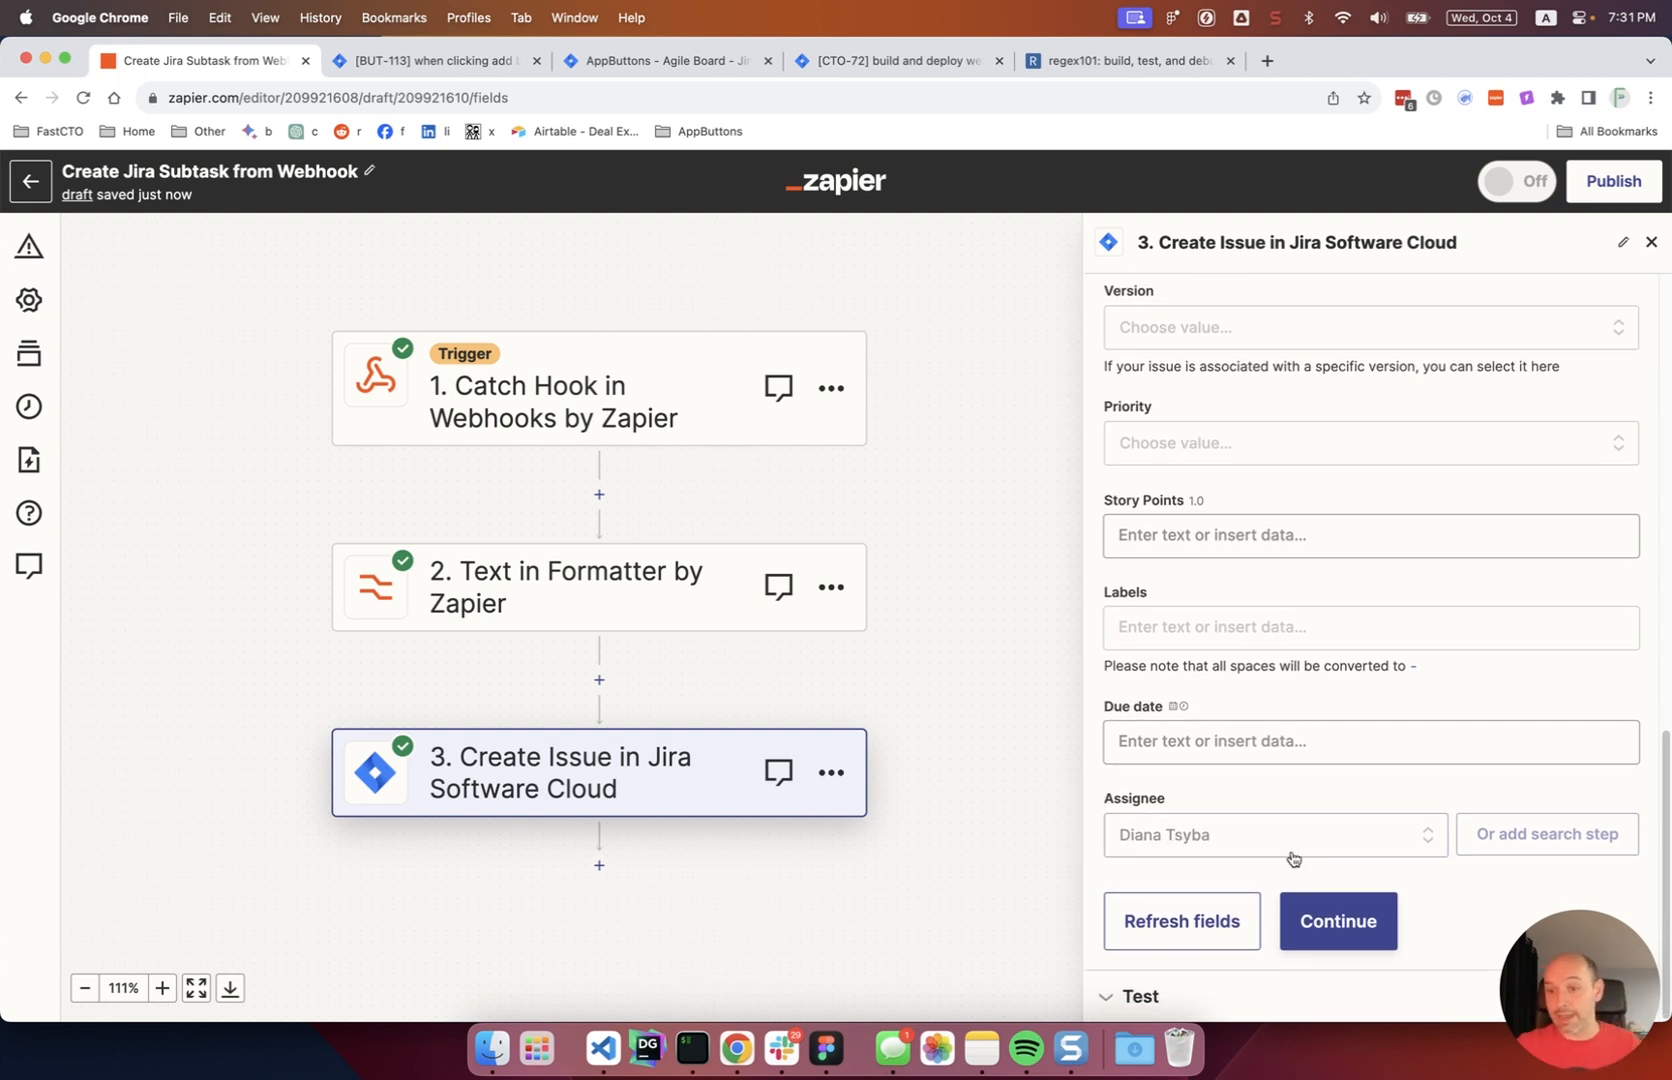
click(1325, 915)
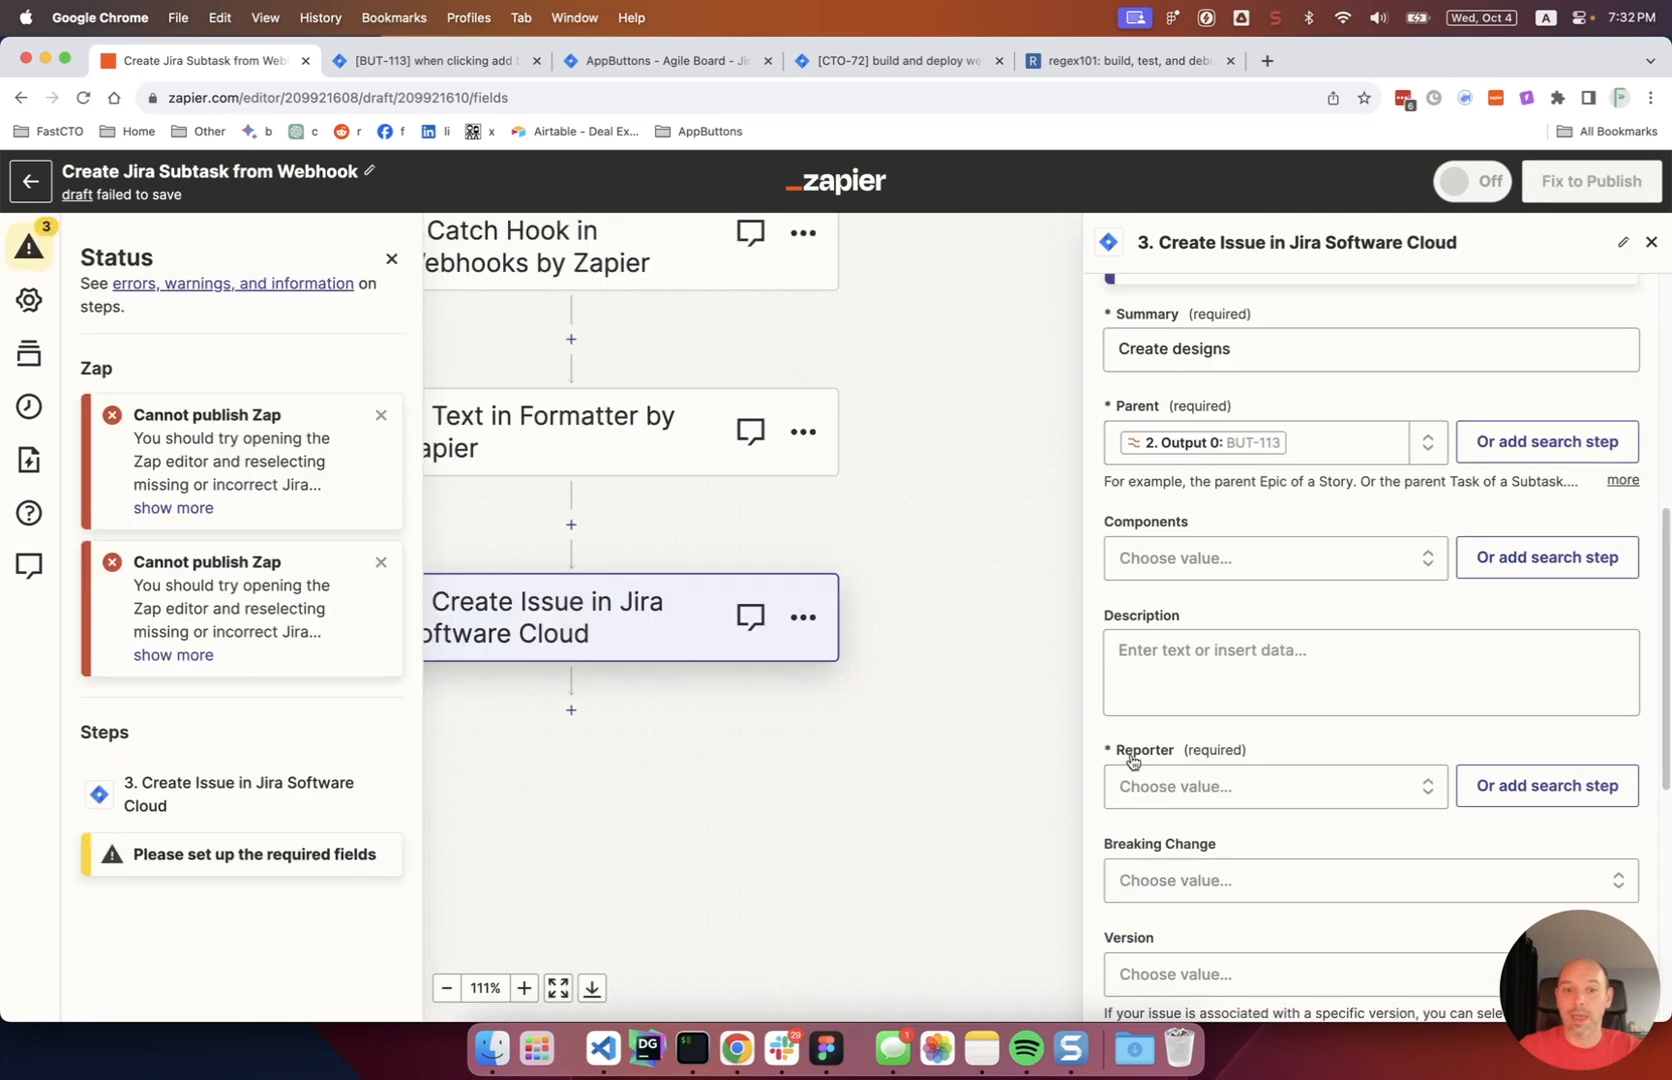
Step: Fill the required Reporter field of the Create Issue step by searching for the reporter's name and selecting the matching person
click(1135, 787)
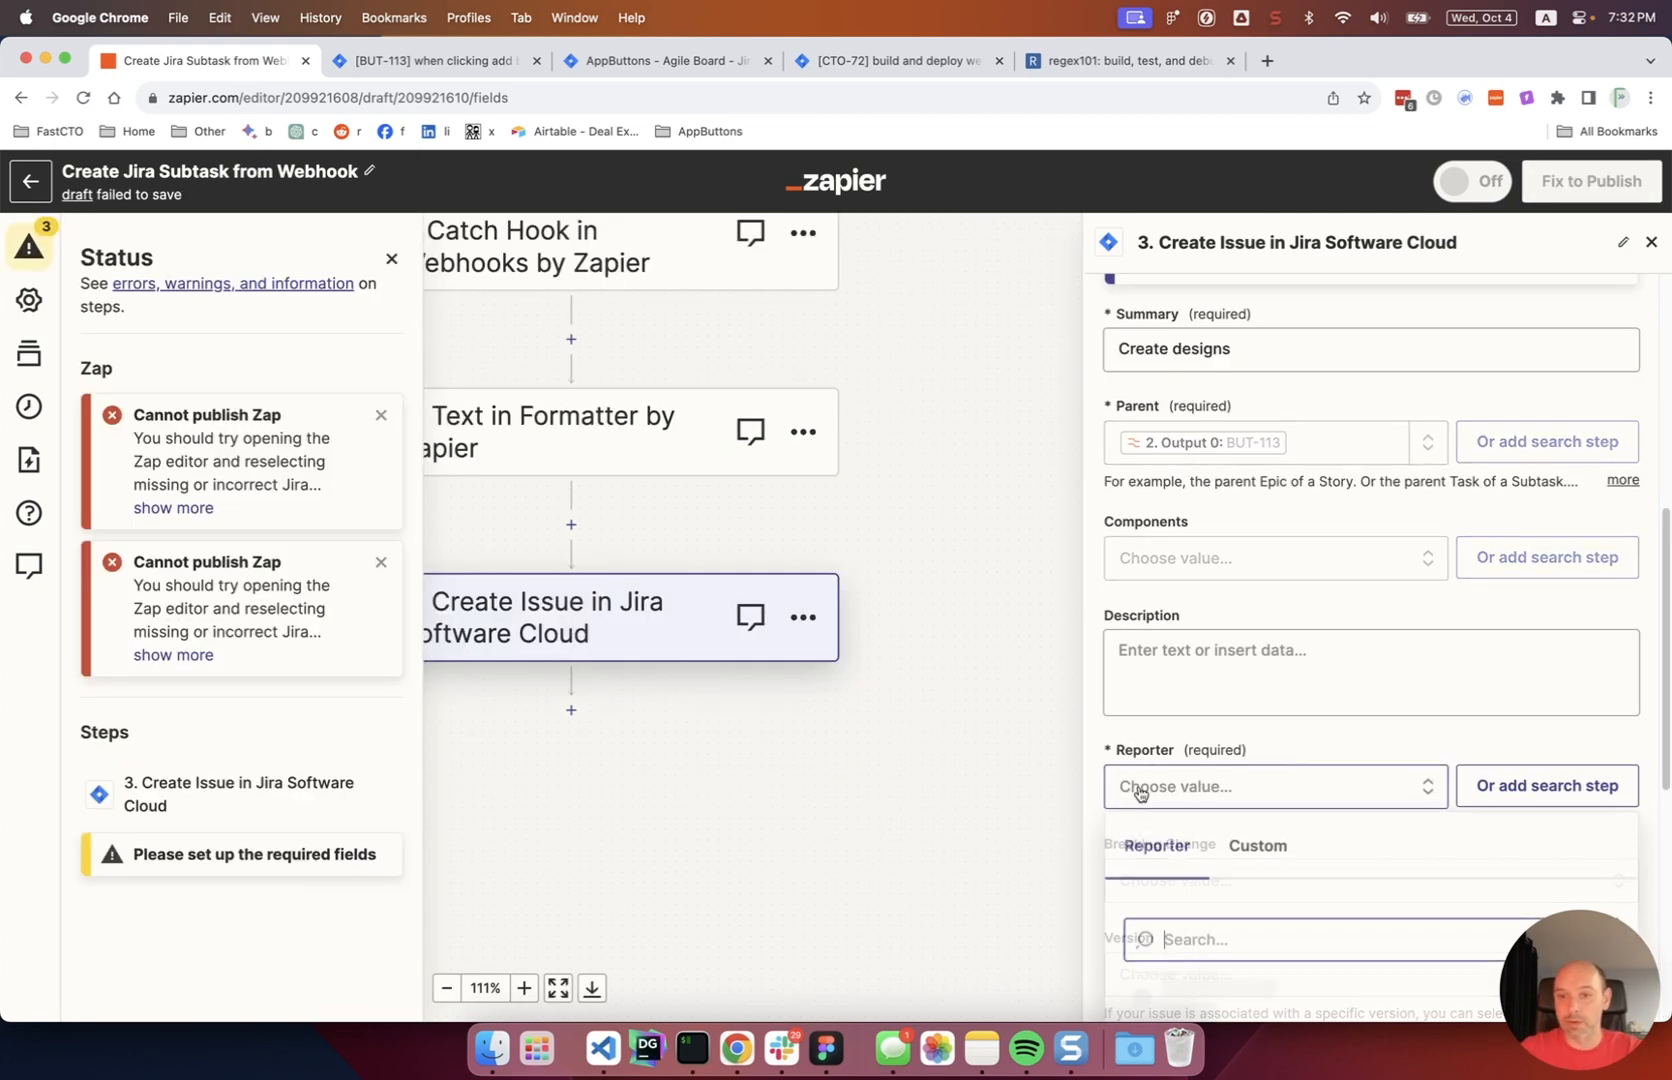
text(igor)
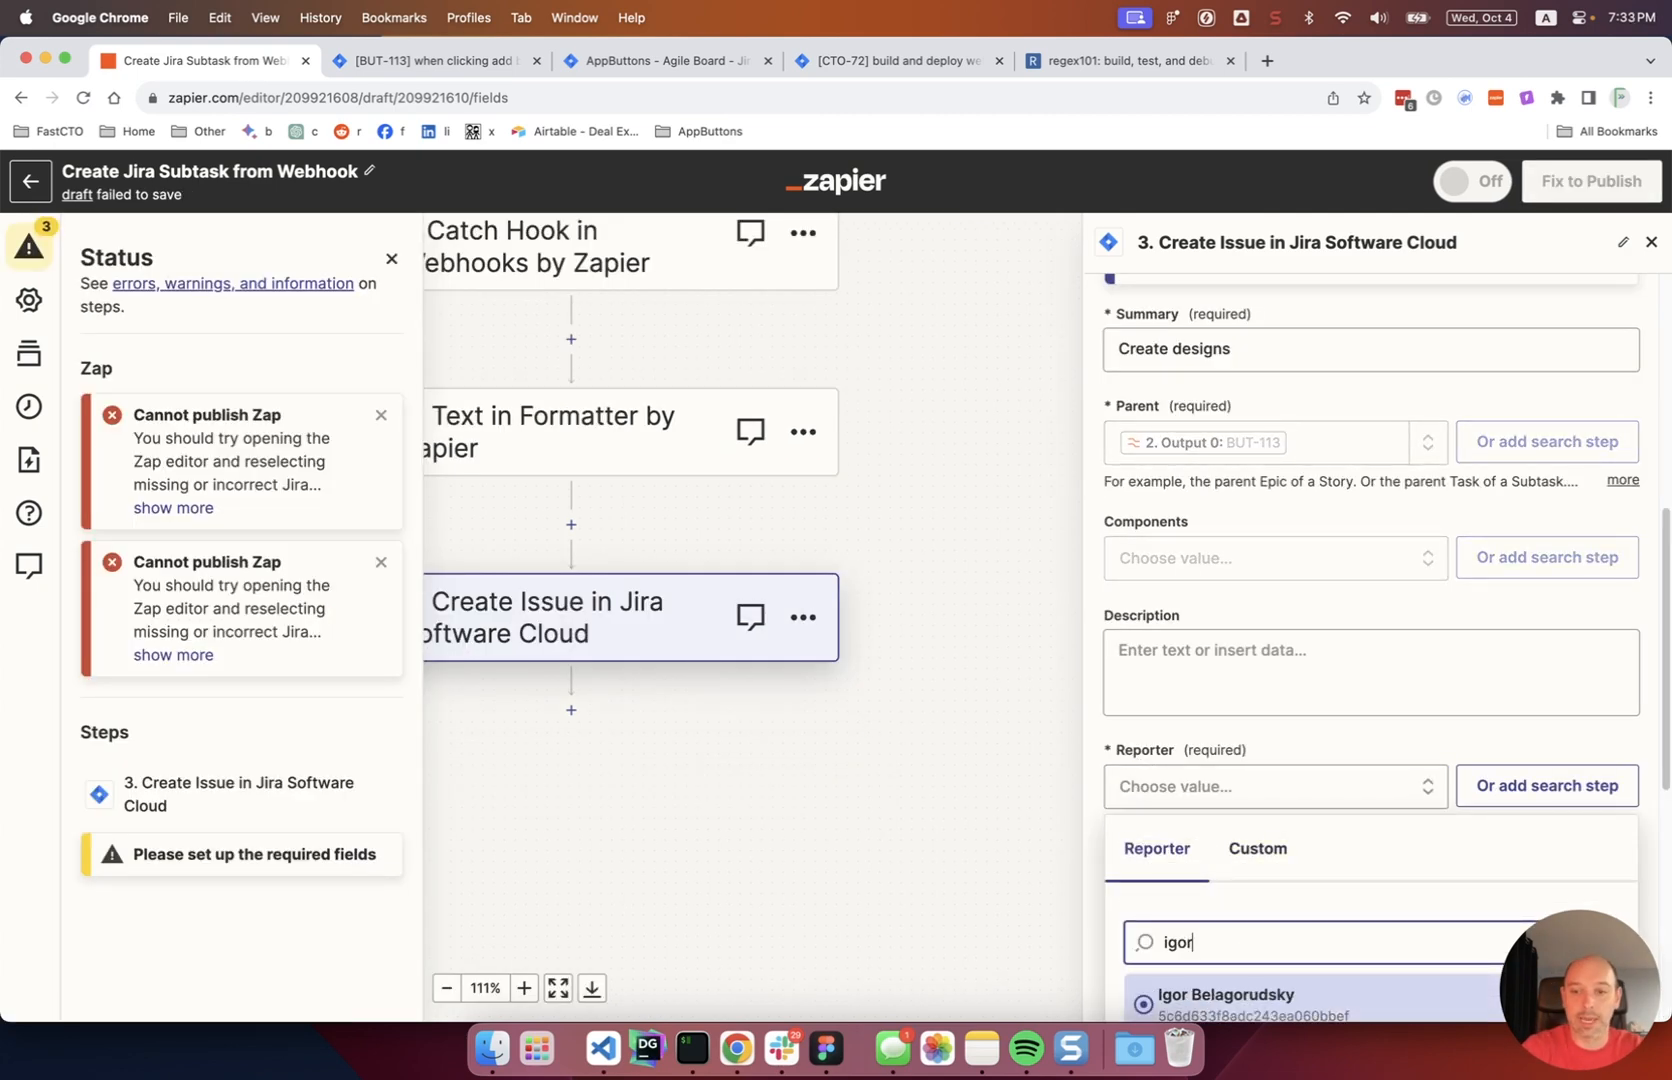
click(1241, 994)
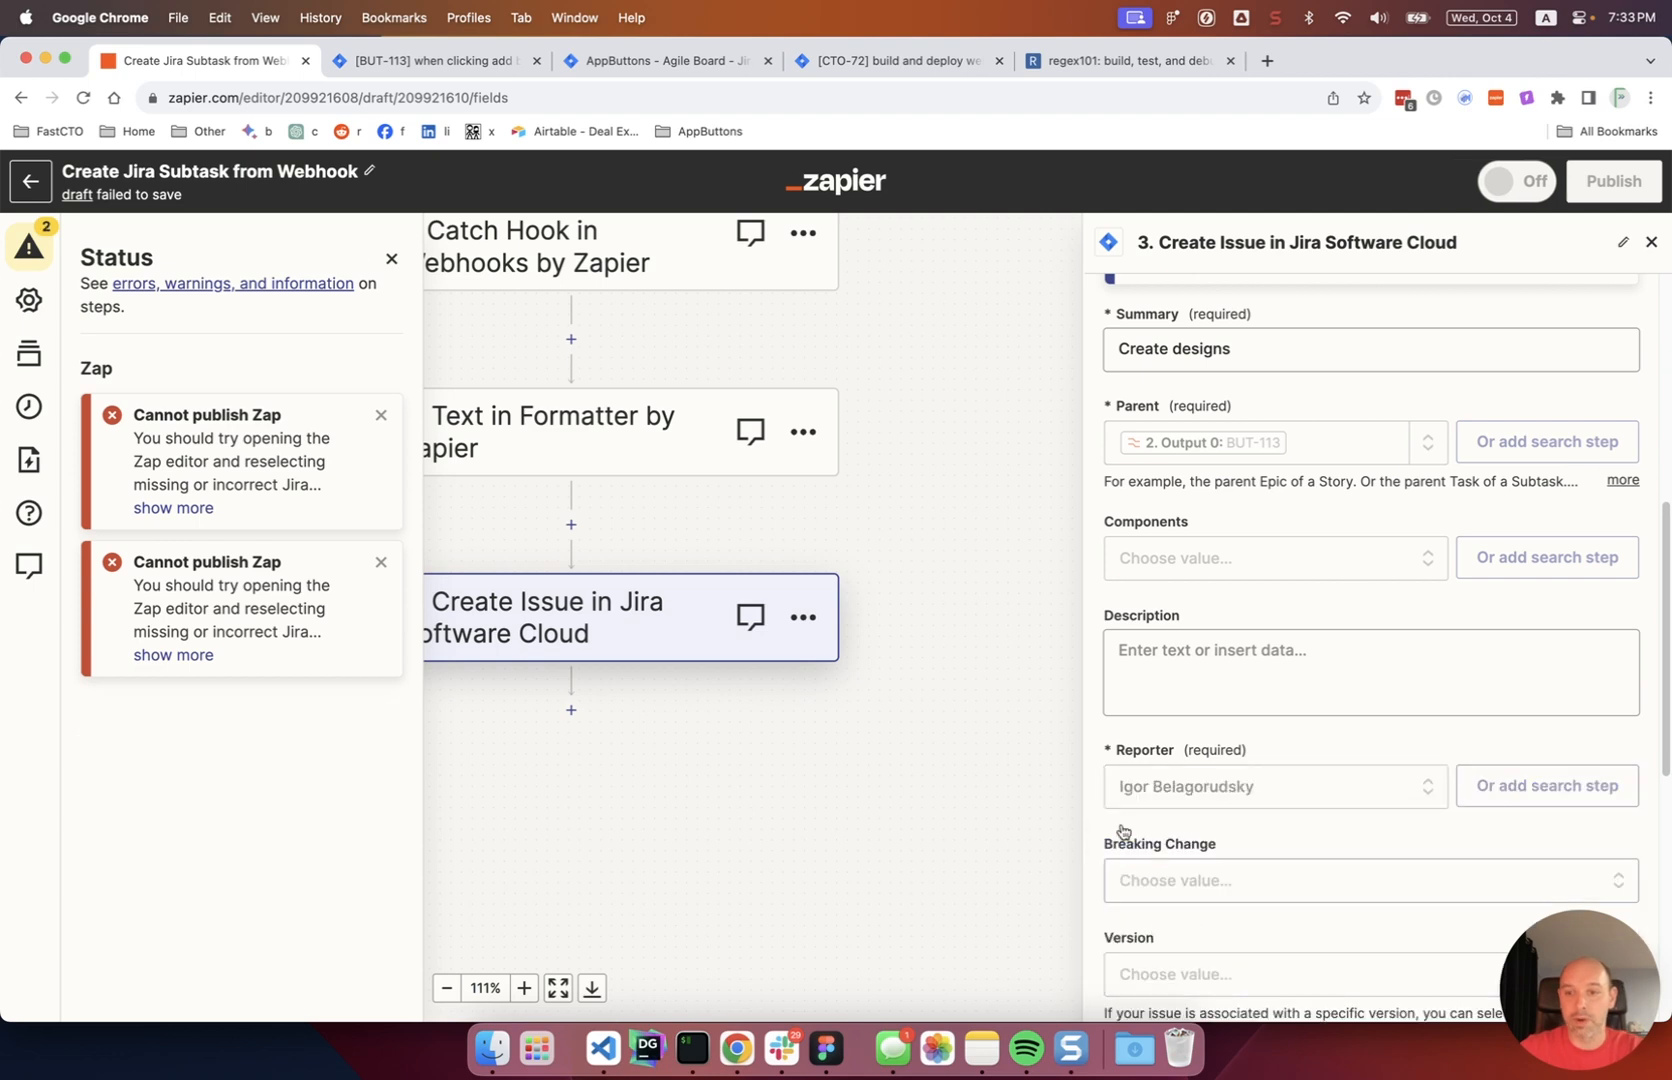
Step: Accept the Create Issue action fields, skip retesting the step, and publish the Zap
scroll(1391, 654, down, 7)
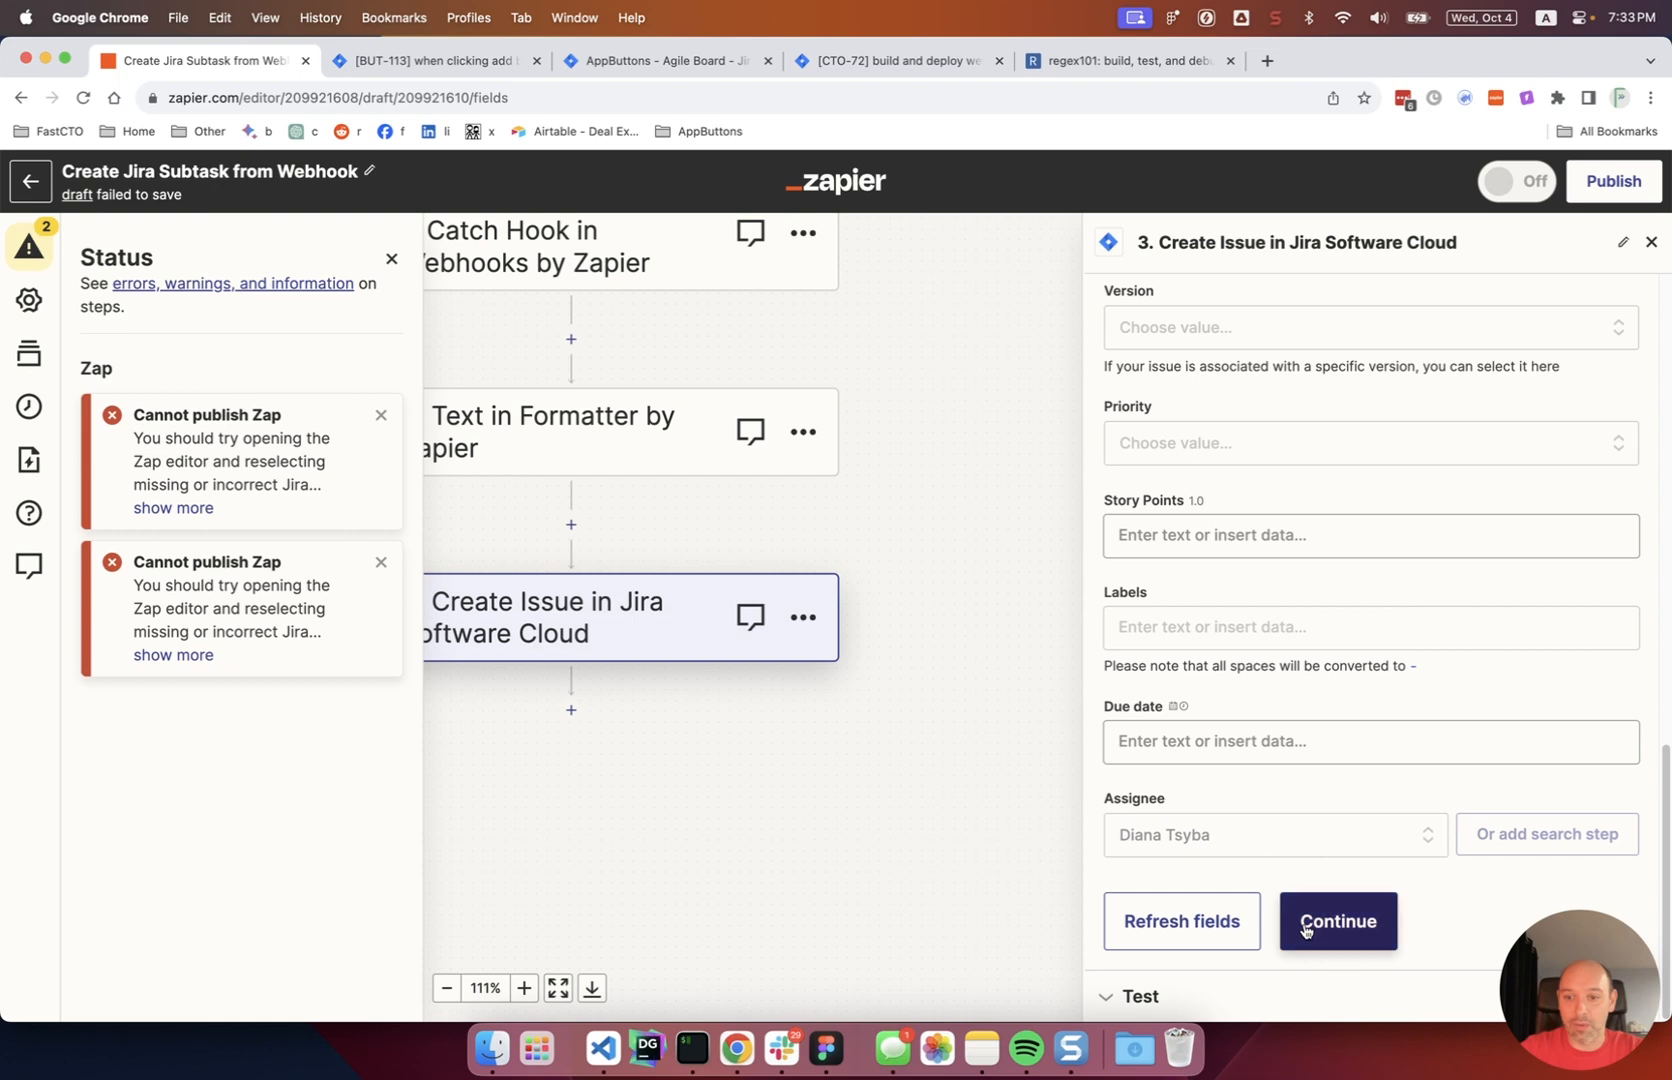
click(1343, 928)
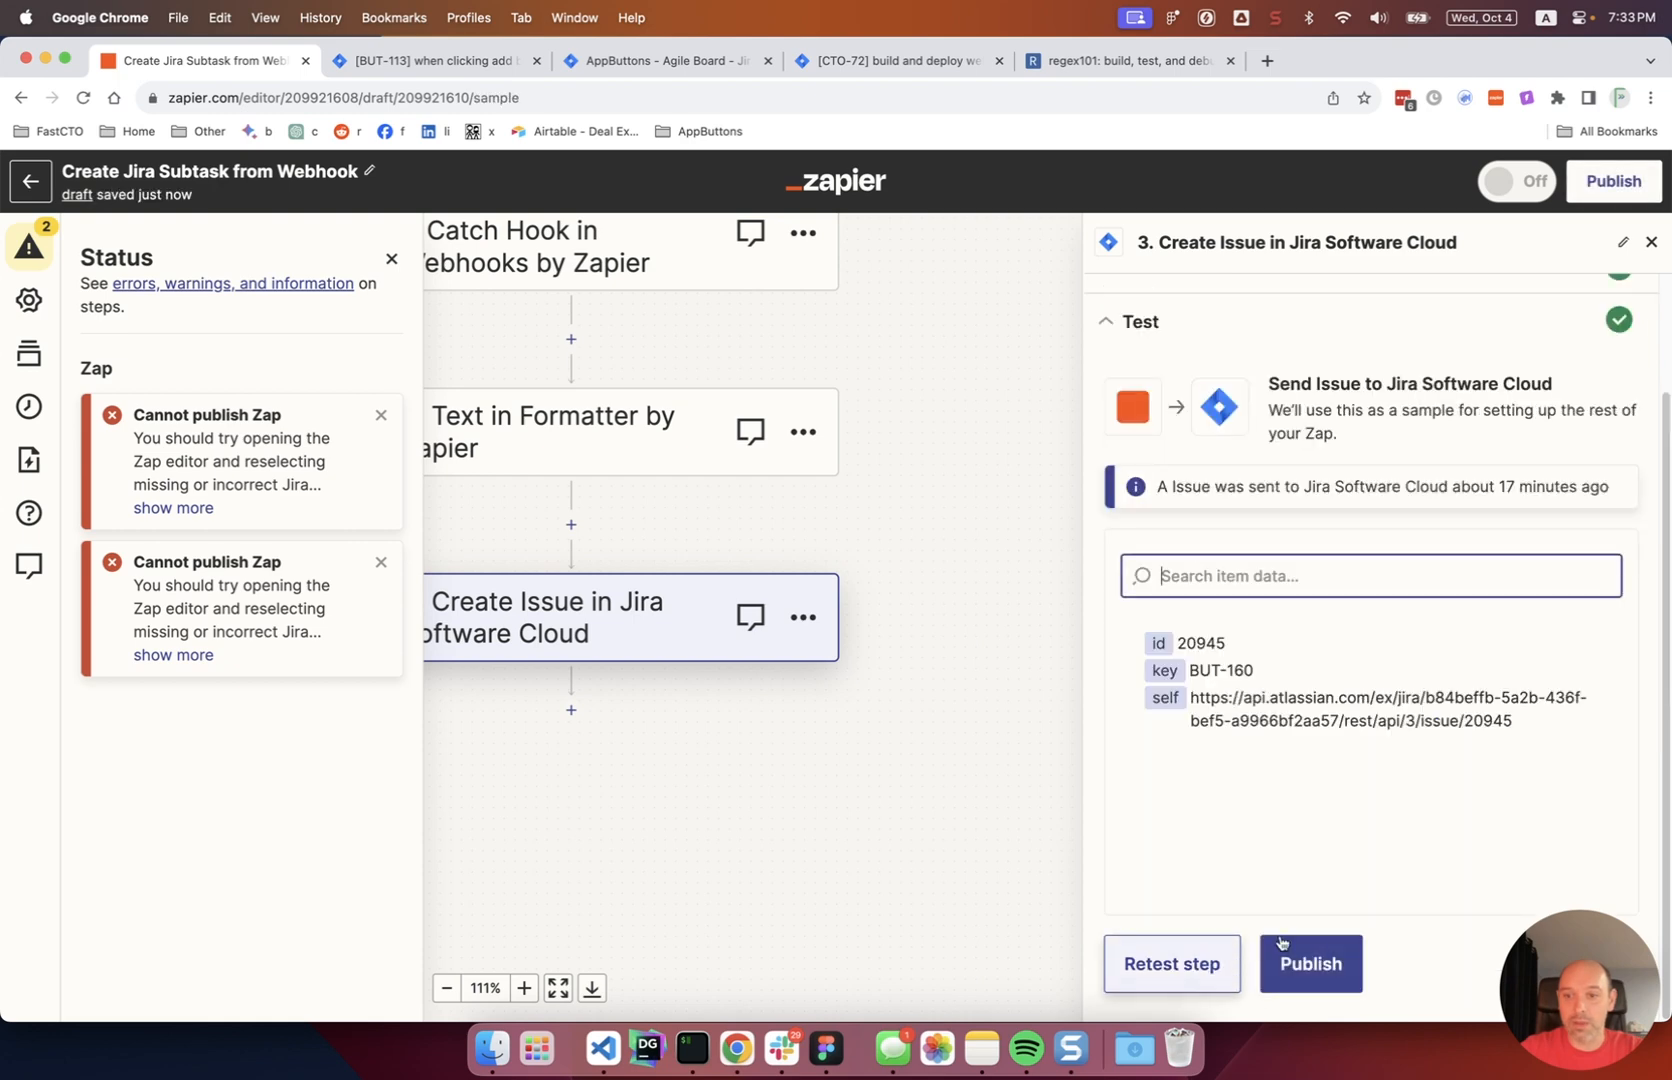
click(1310, 963)
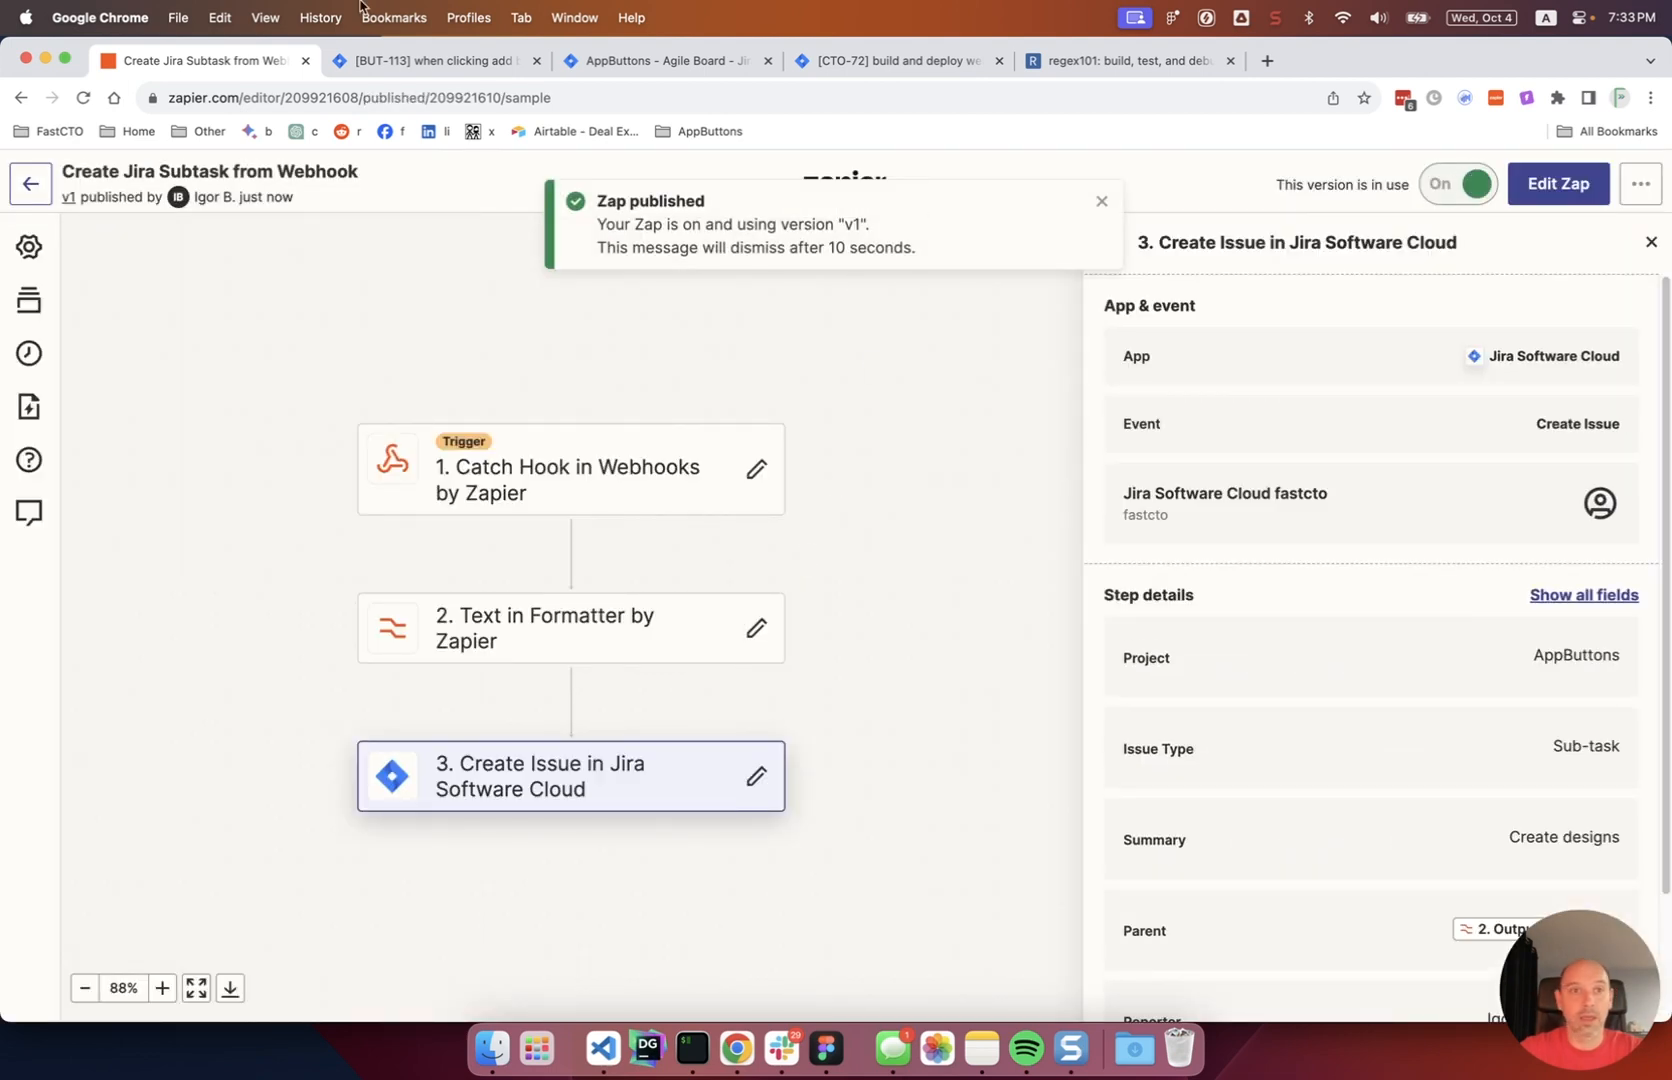
Step: Refresh the BUT-113 issue page in Jira, run its Design button, and reload the page to check for the subtask
click(434, 64)
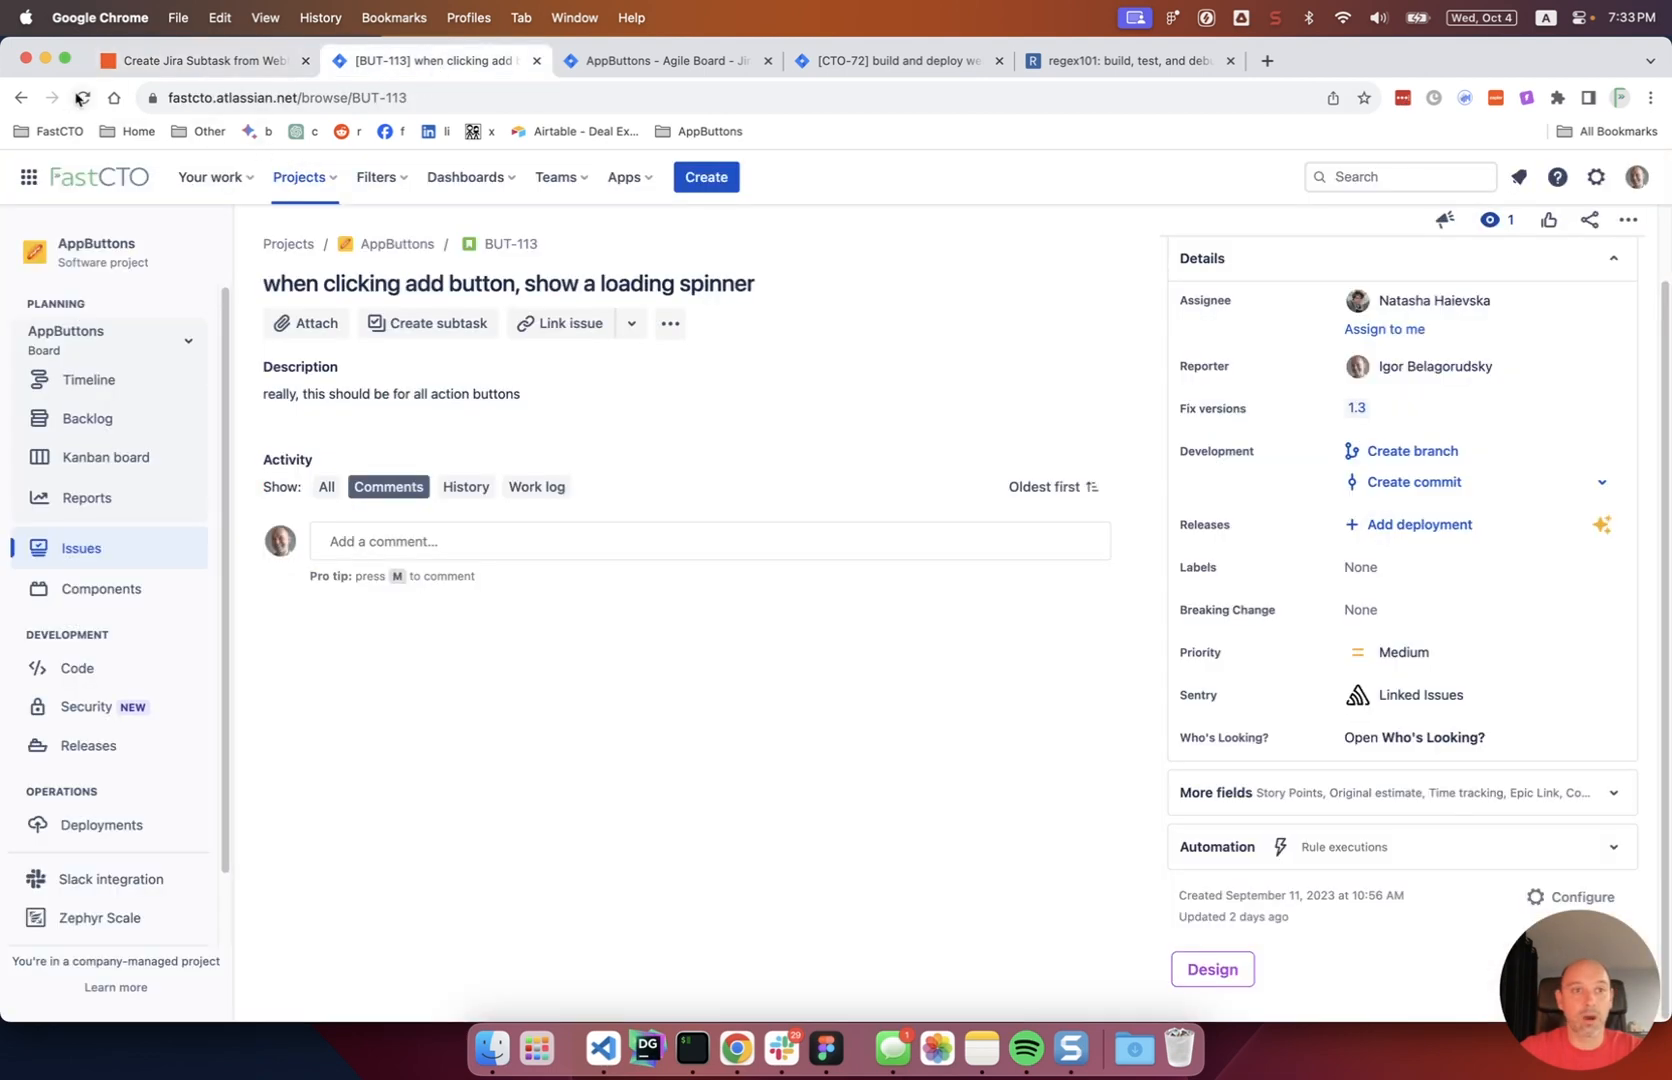
click(84, 97)
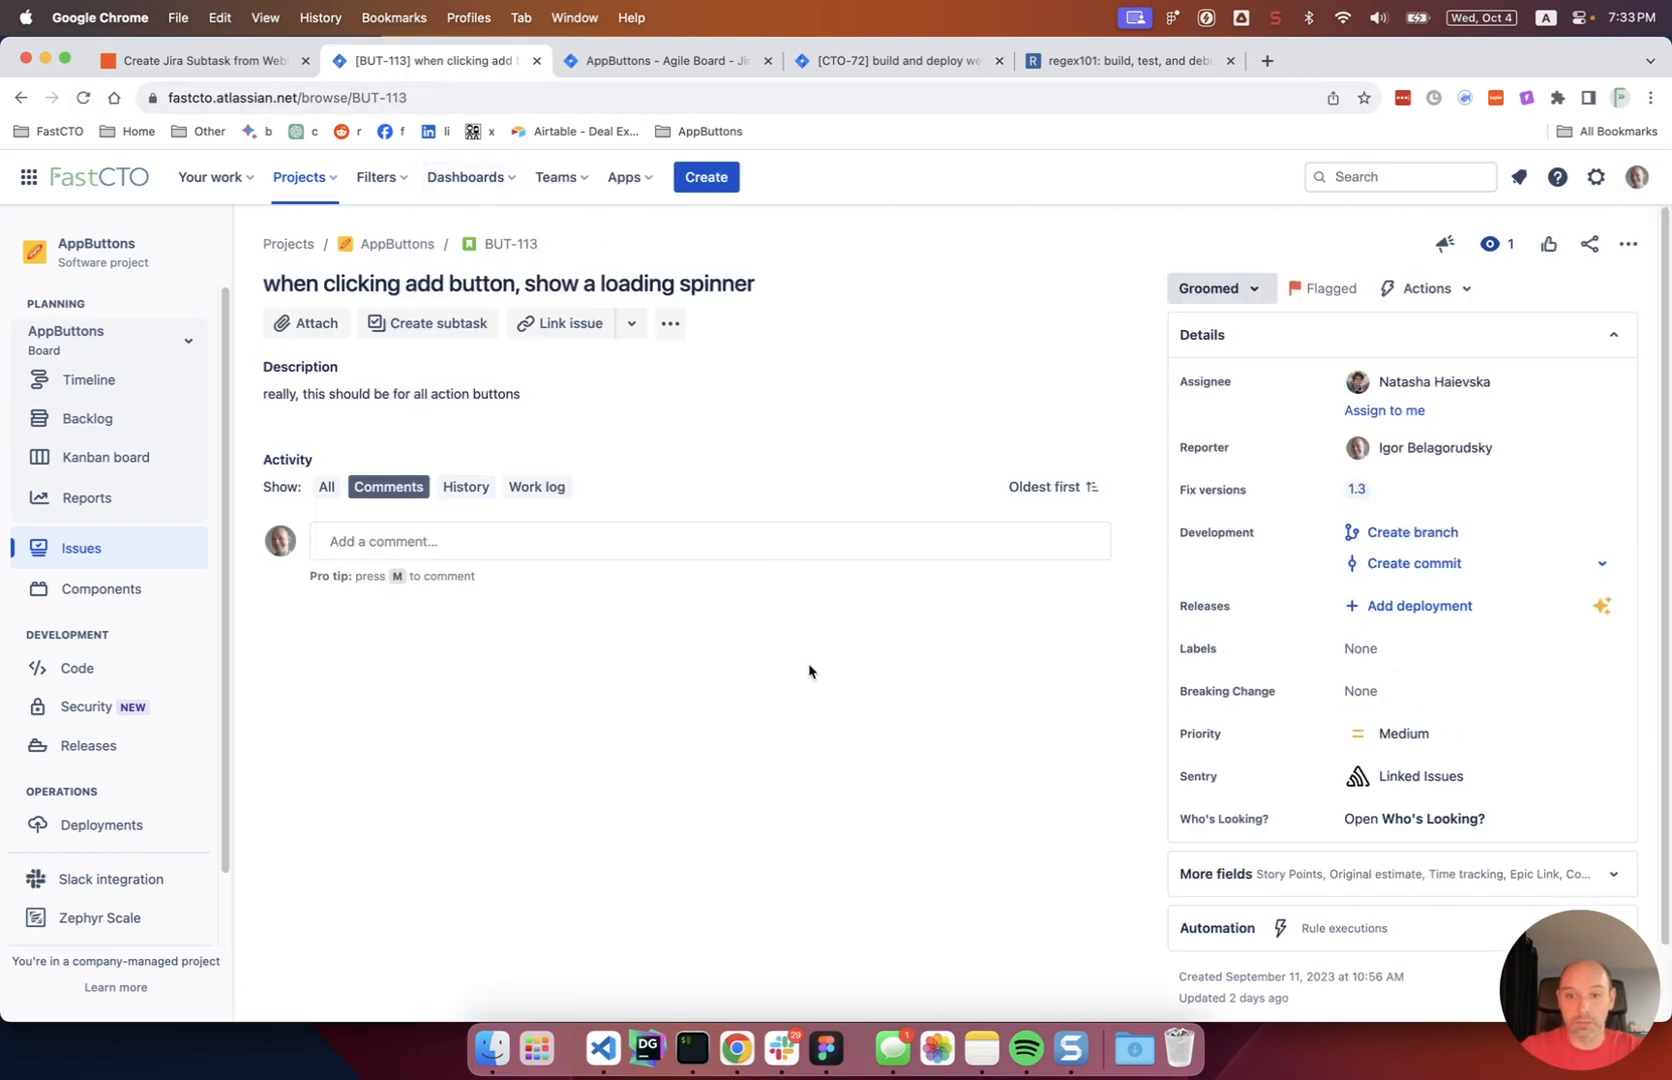
scroll(1622, 679, down, 2)
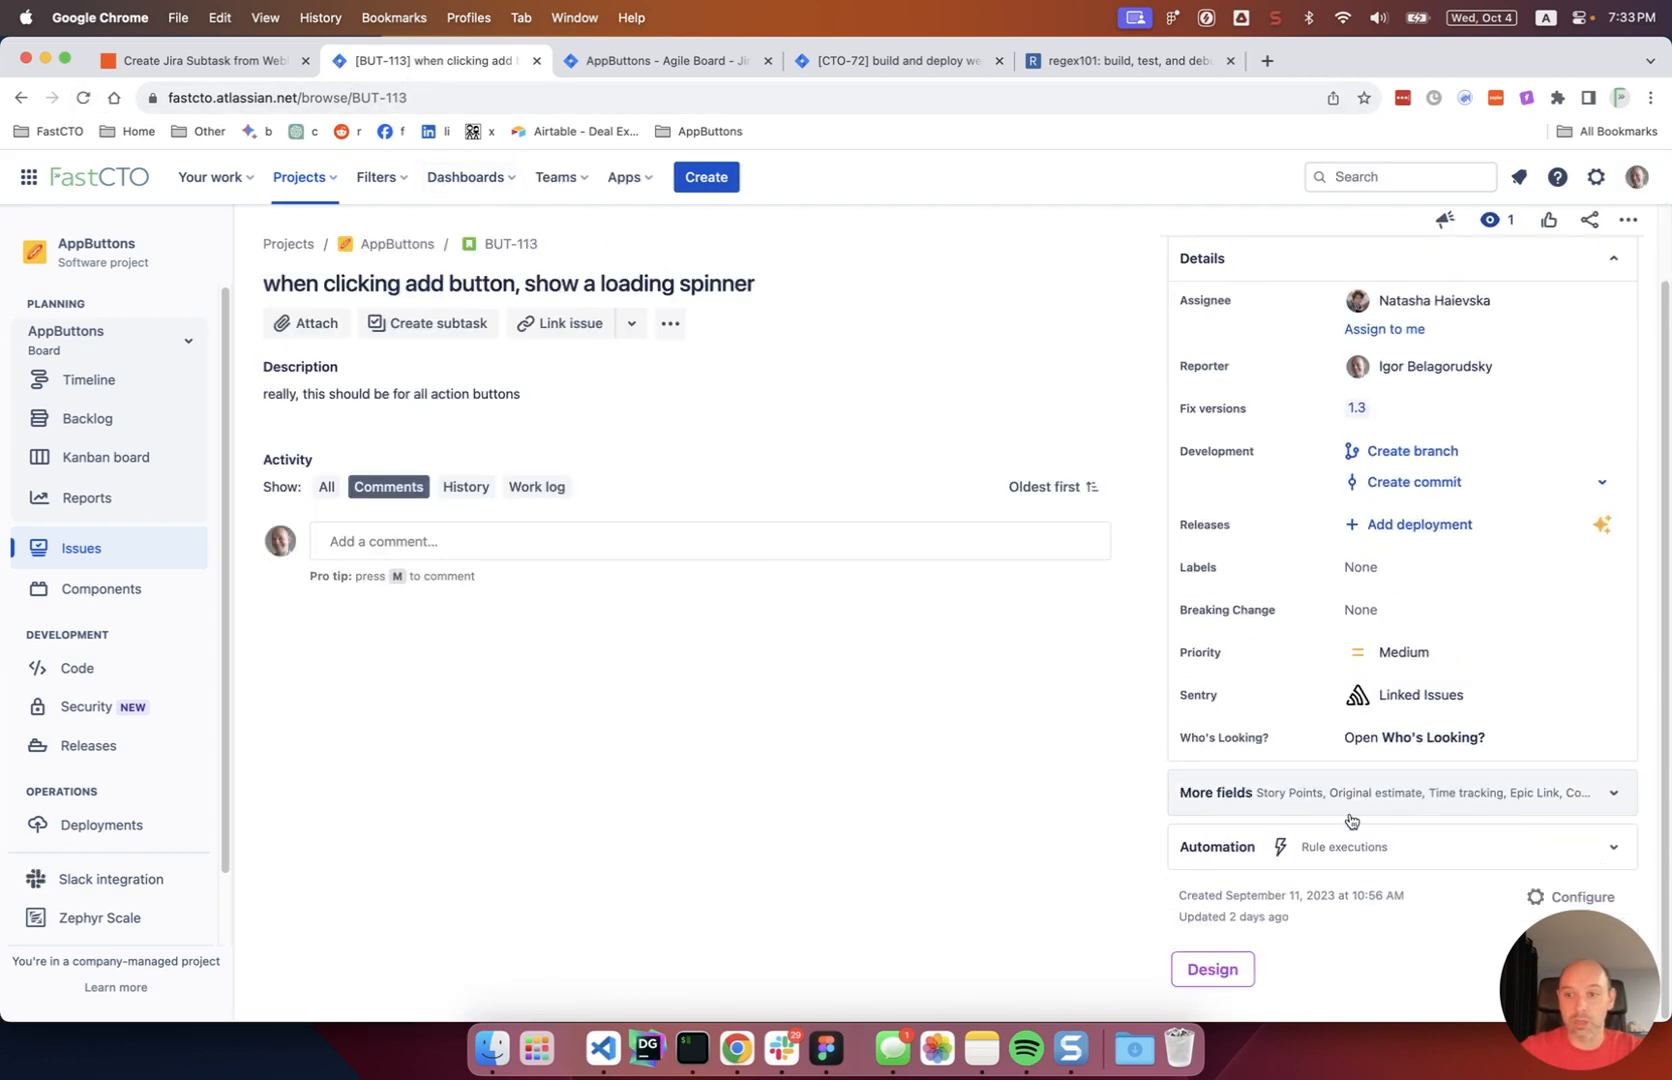
click(1218, 976)
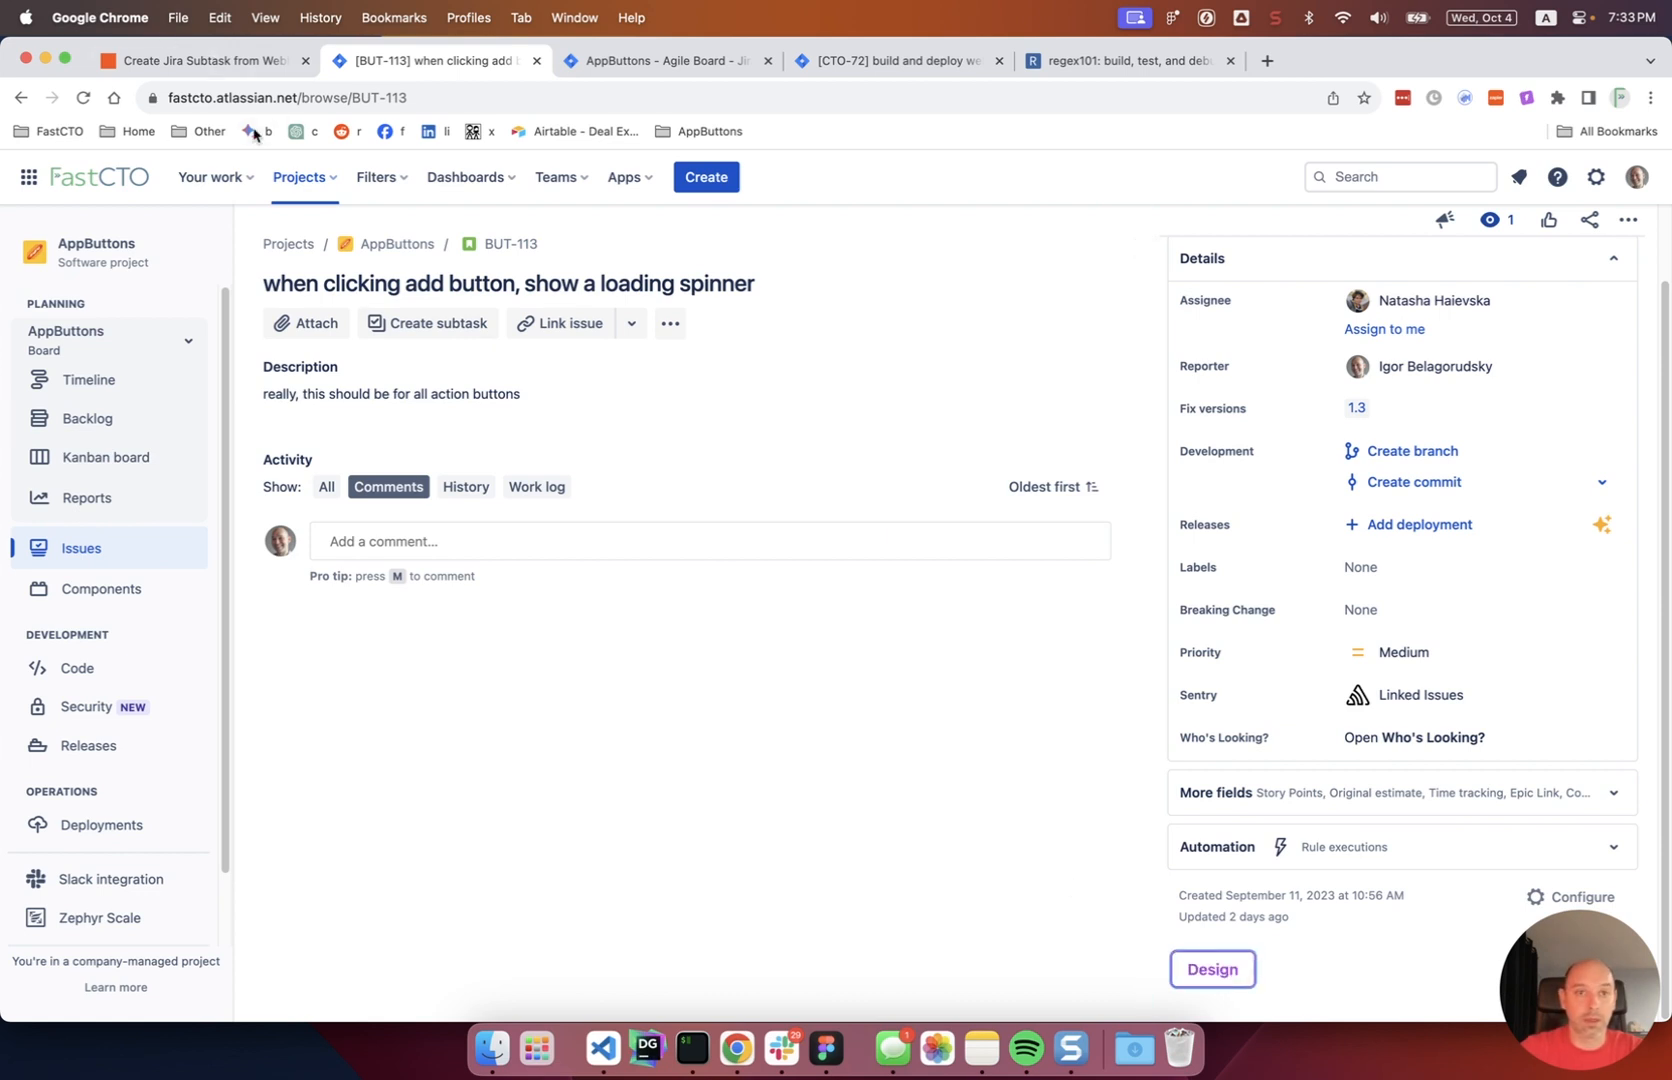
click(83, 97)
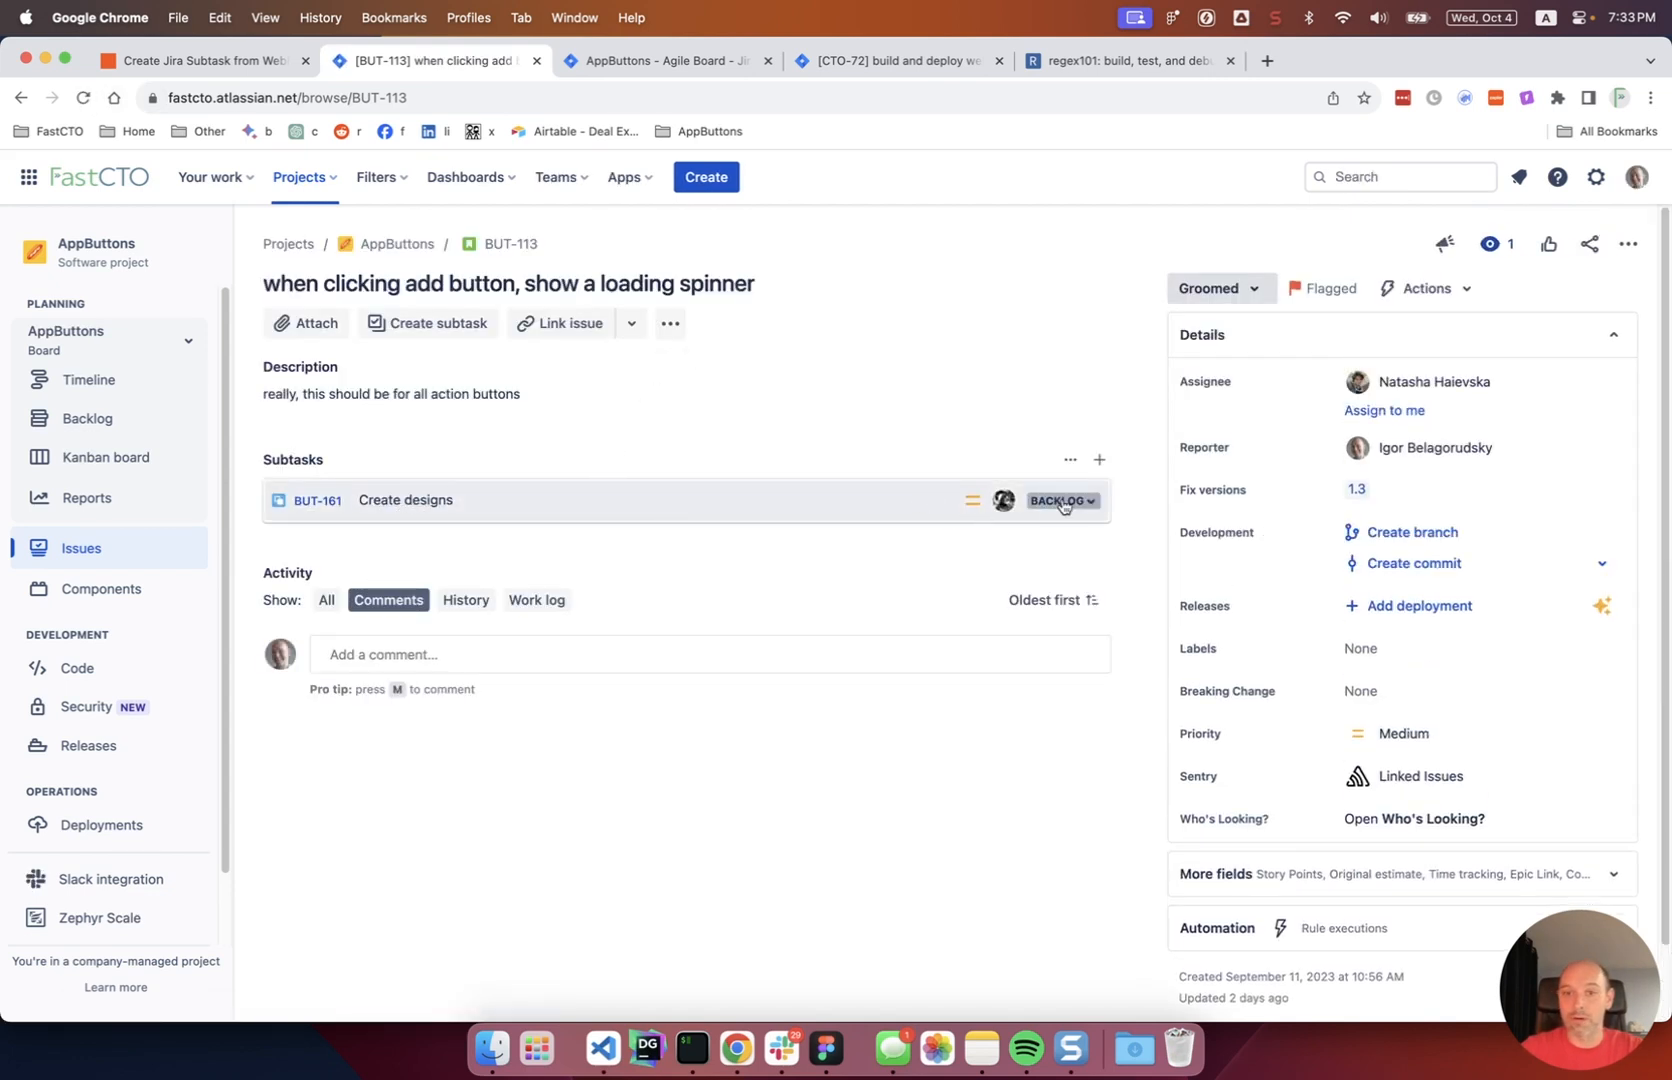
Step: Refresh the CTO-72 issue page in the other project and check whether it offers the Design button
click(930, 61)
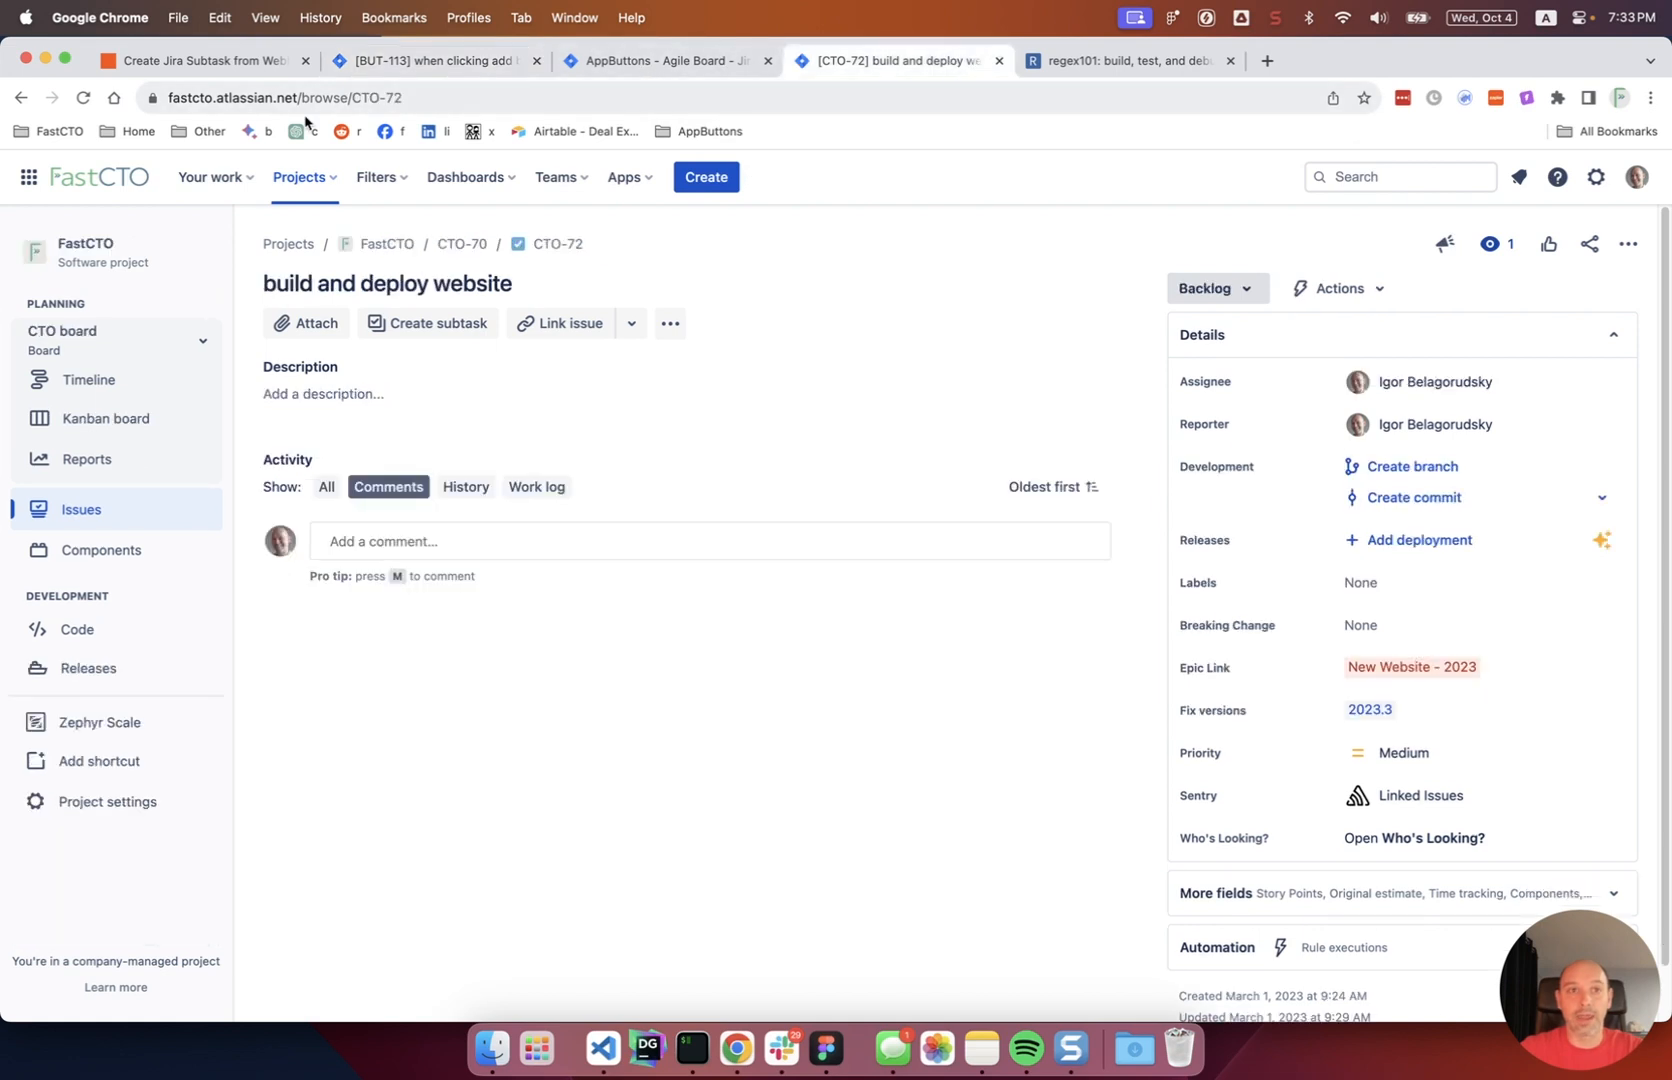
click(83, 97)
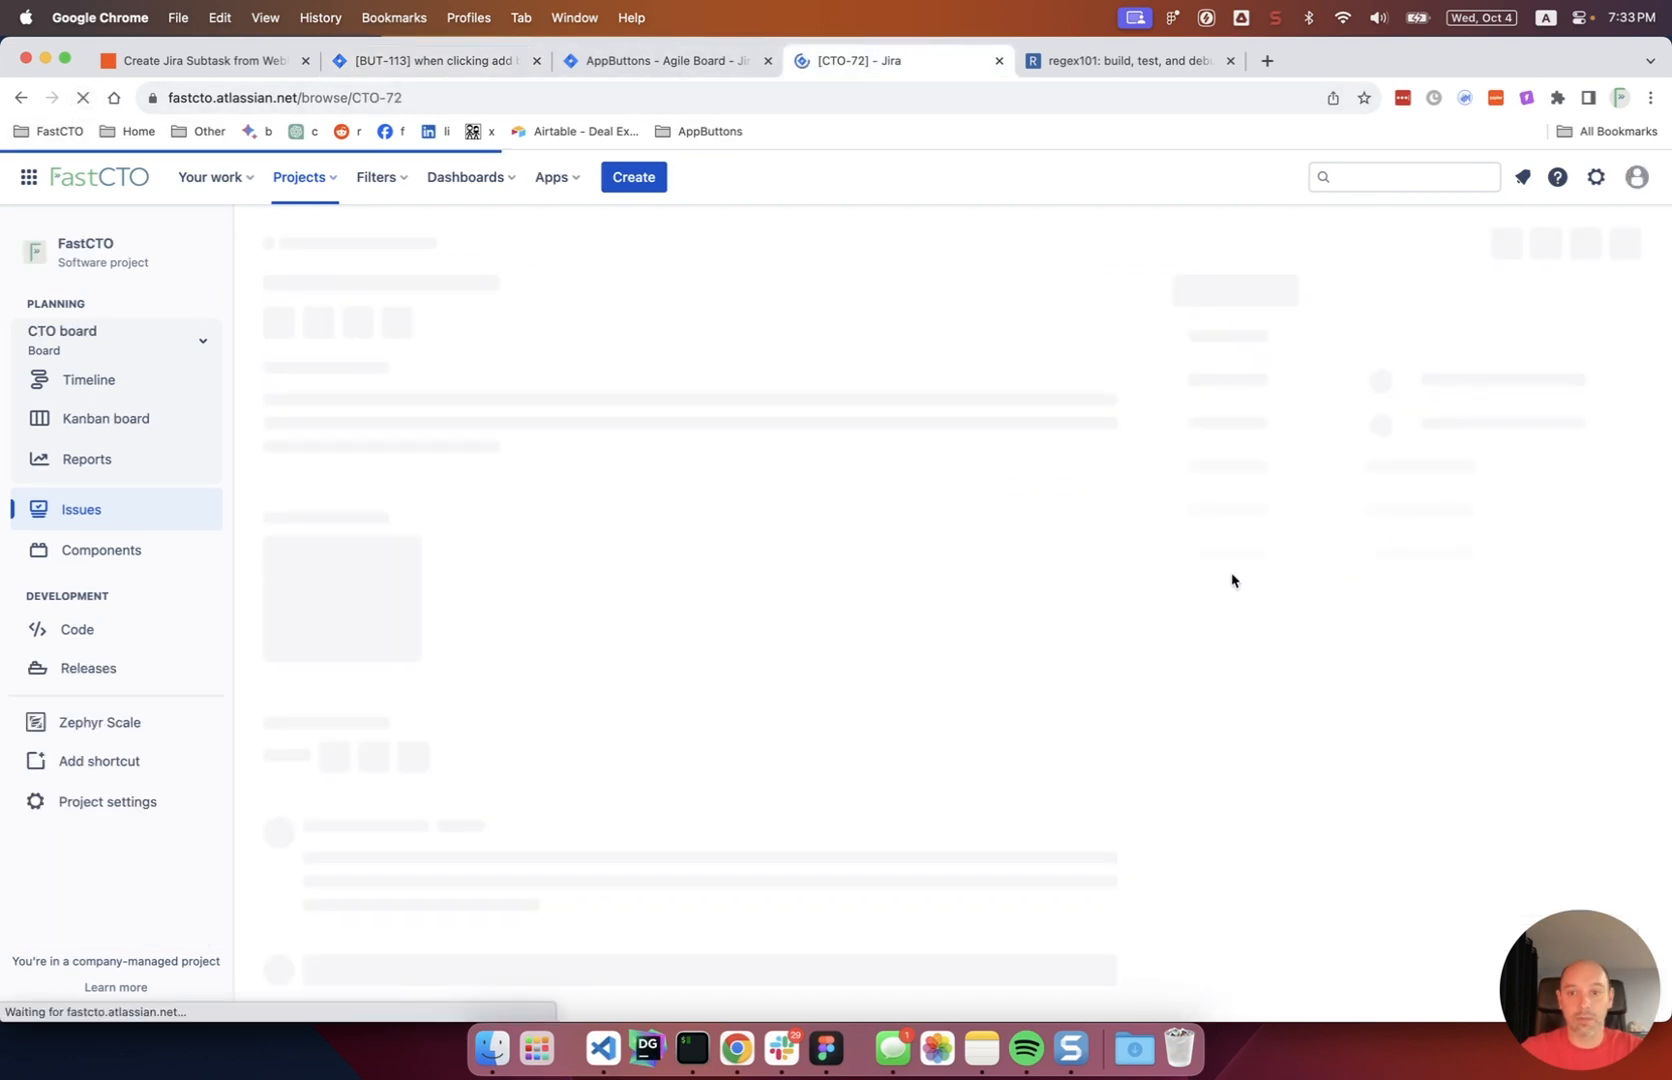
scroll(1295, 916, down, 1)
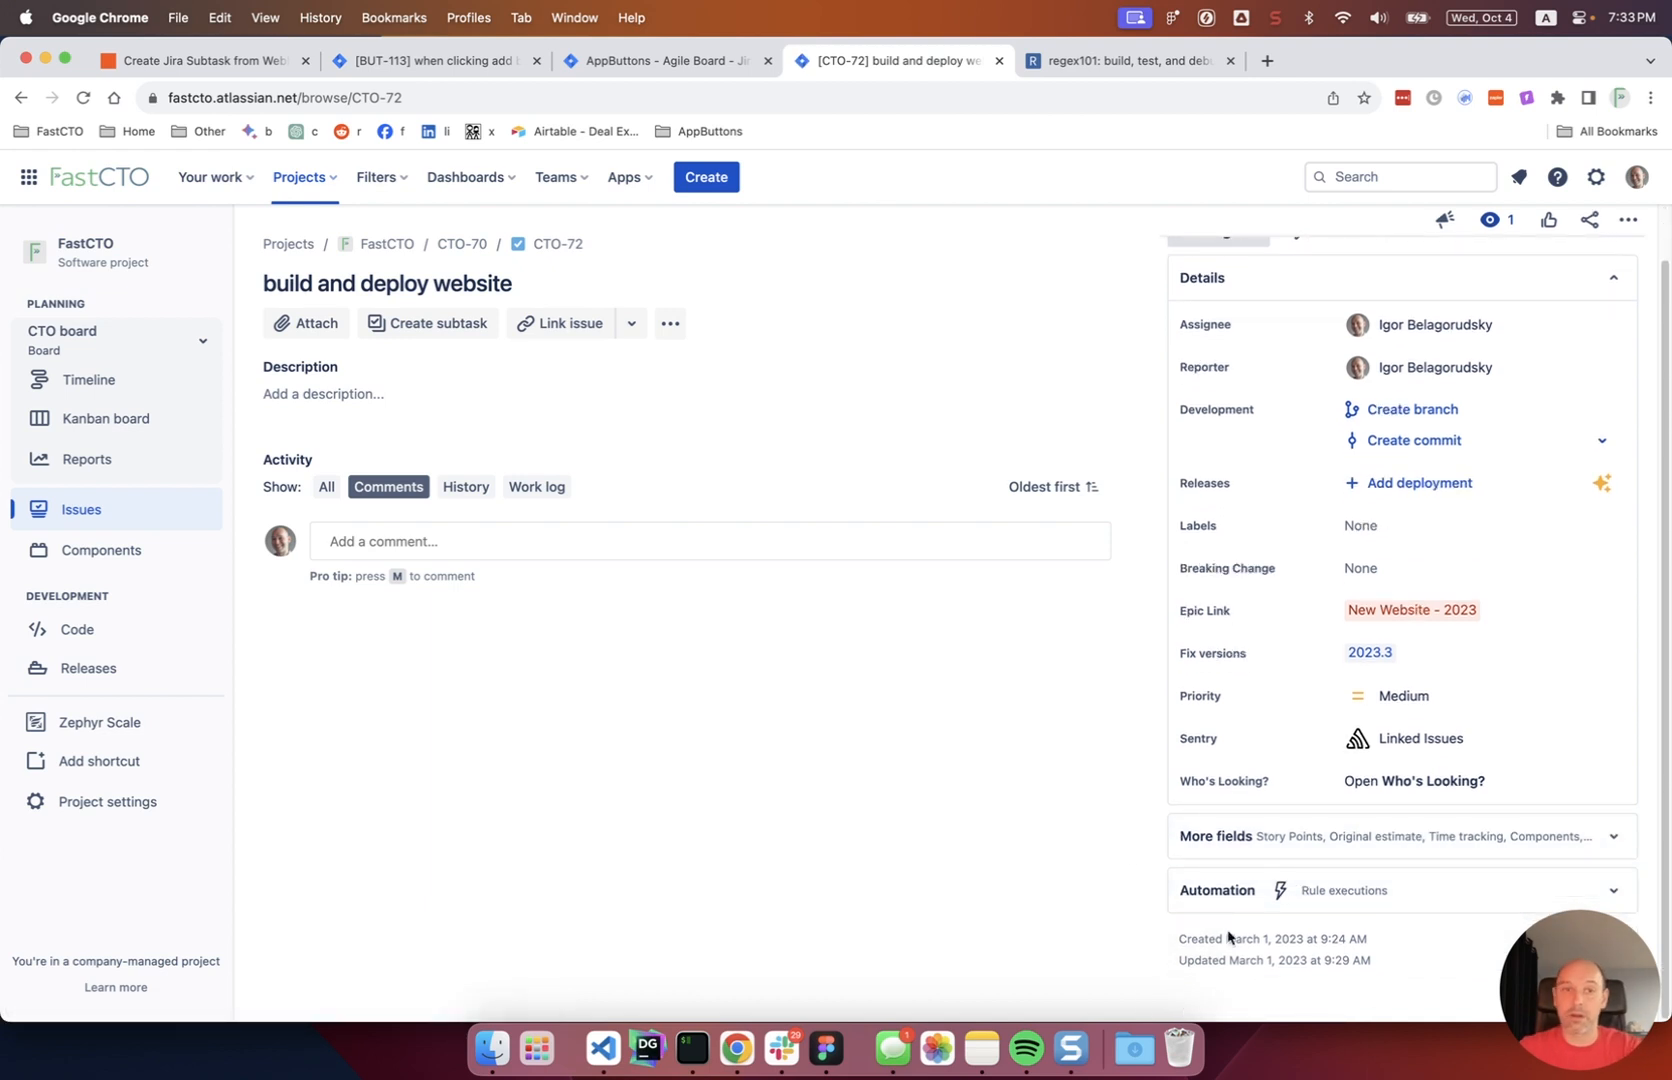
Step: Reload the AppButtons board with the BUT-113 detail open, and check its subtasks and the floating Design button
click(674, 62)
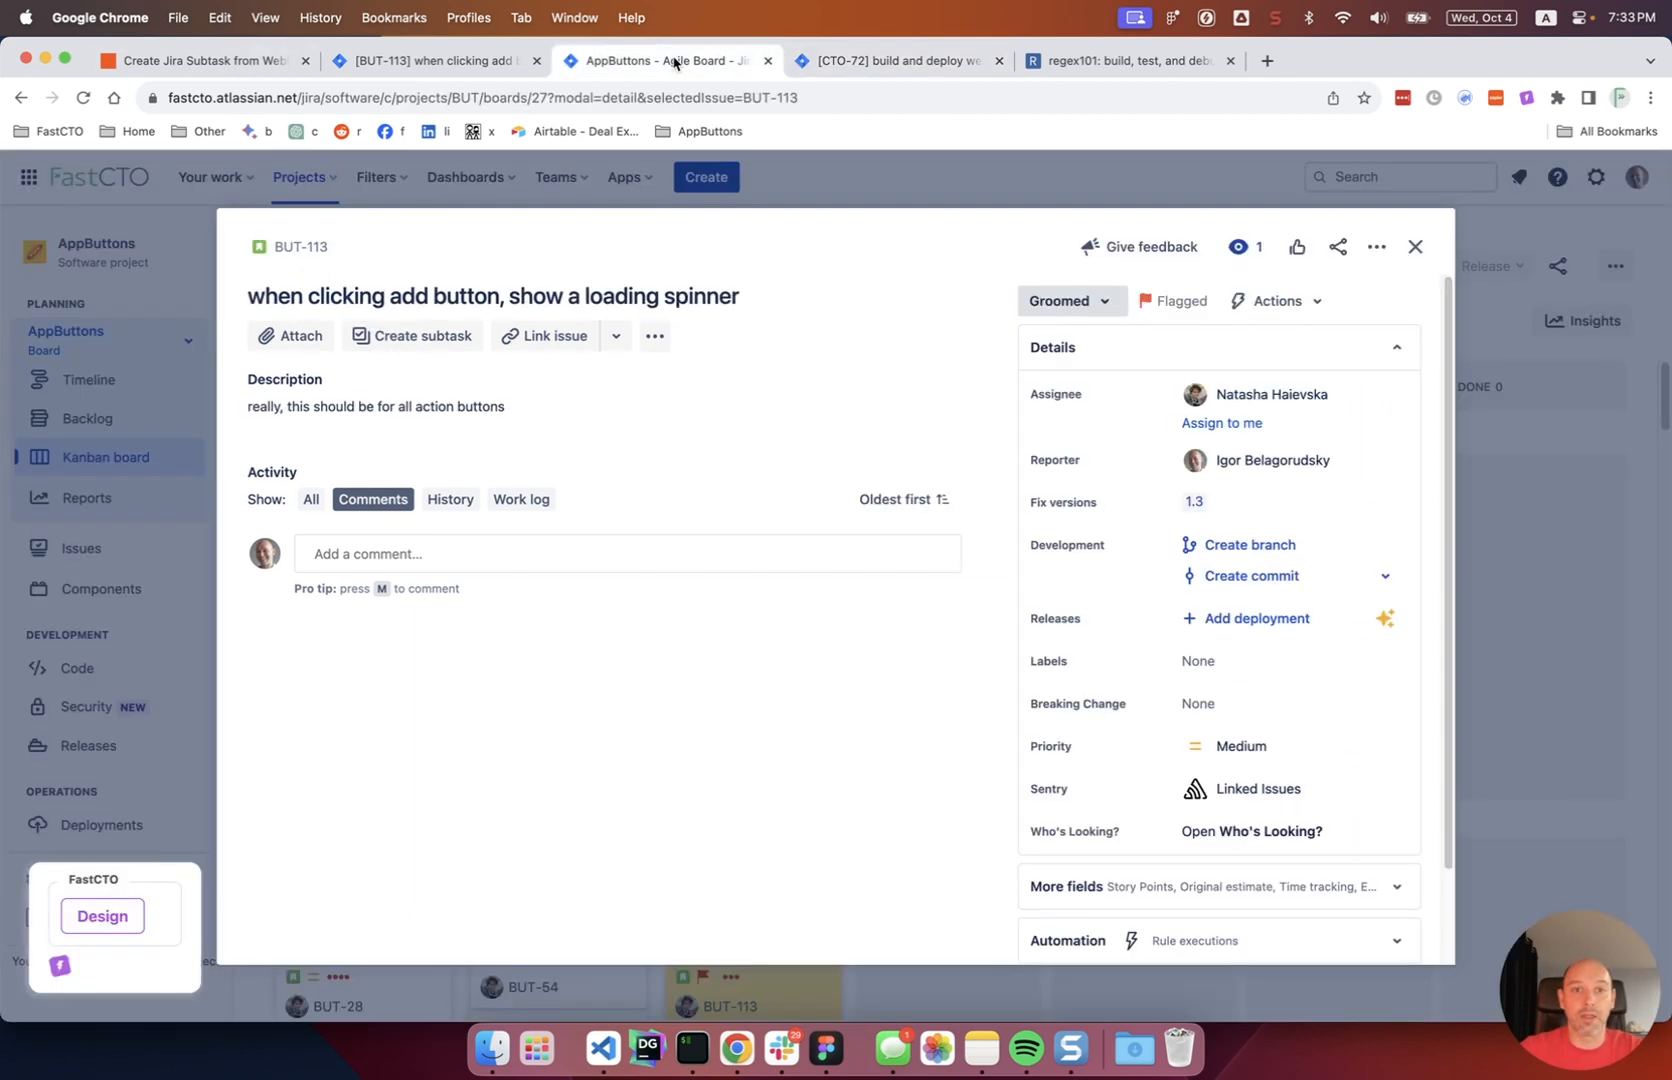
click(83, 97)
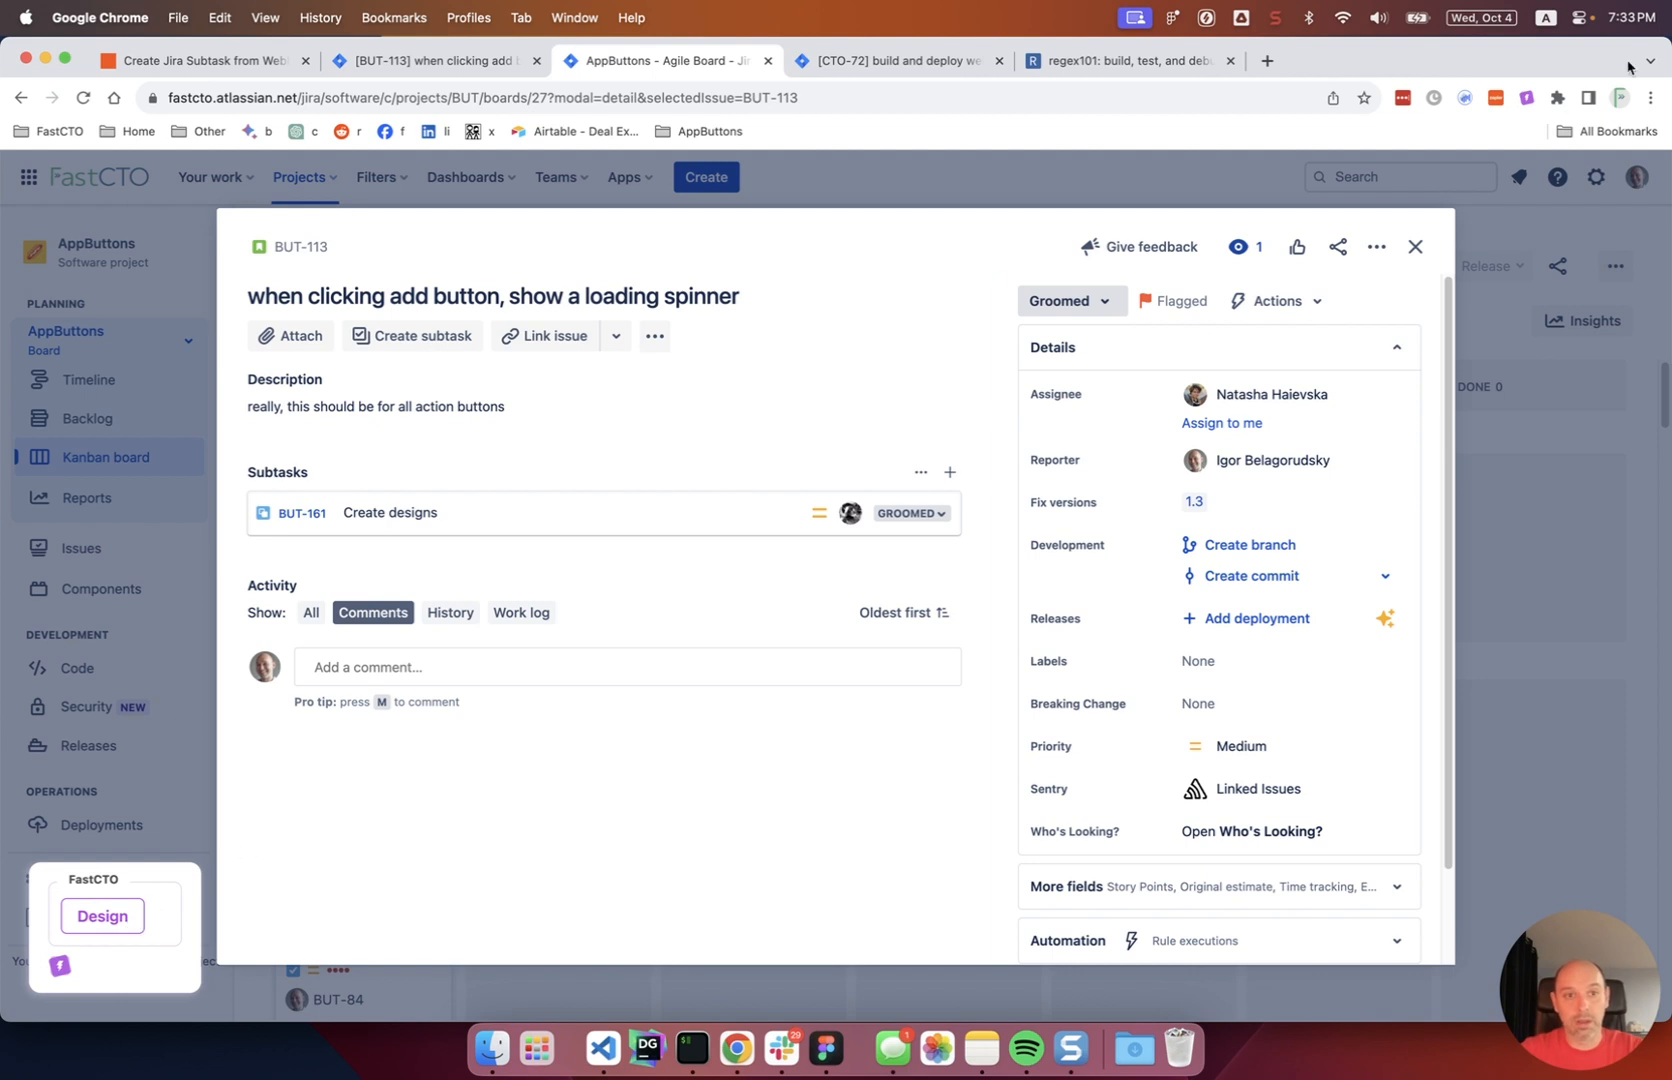
mouse_move(393, 515)
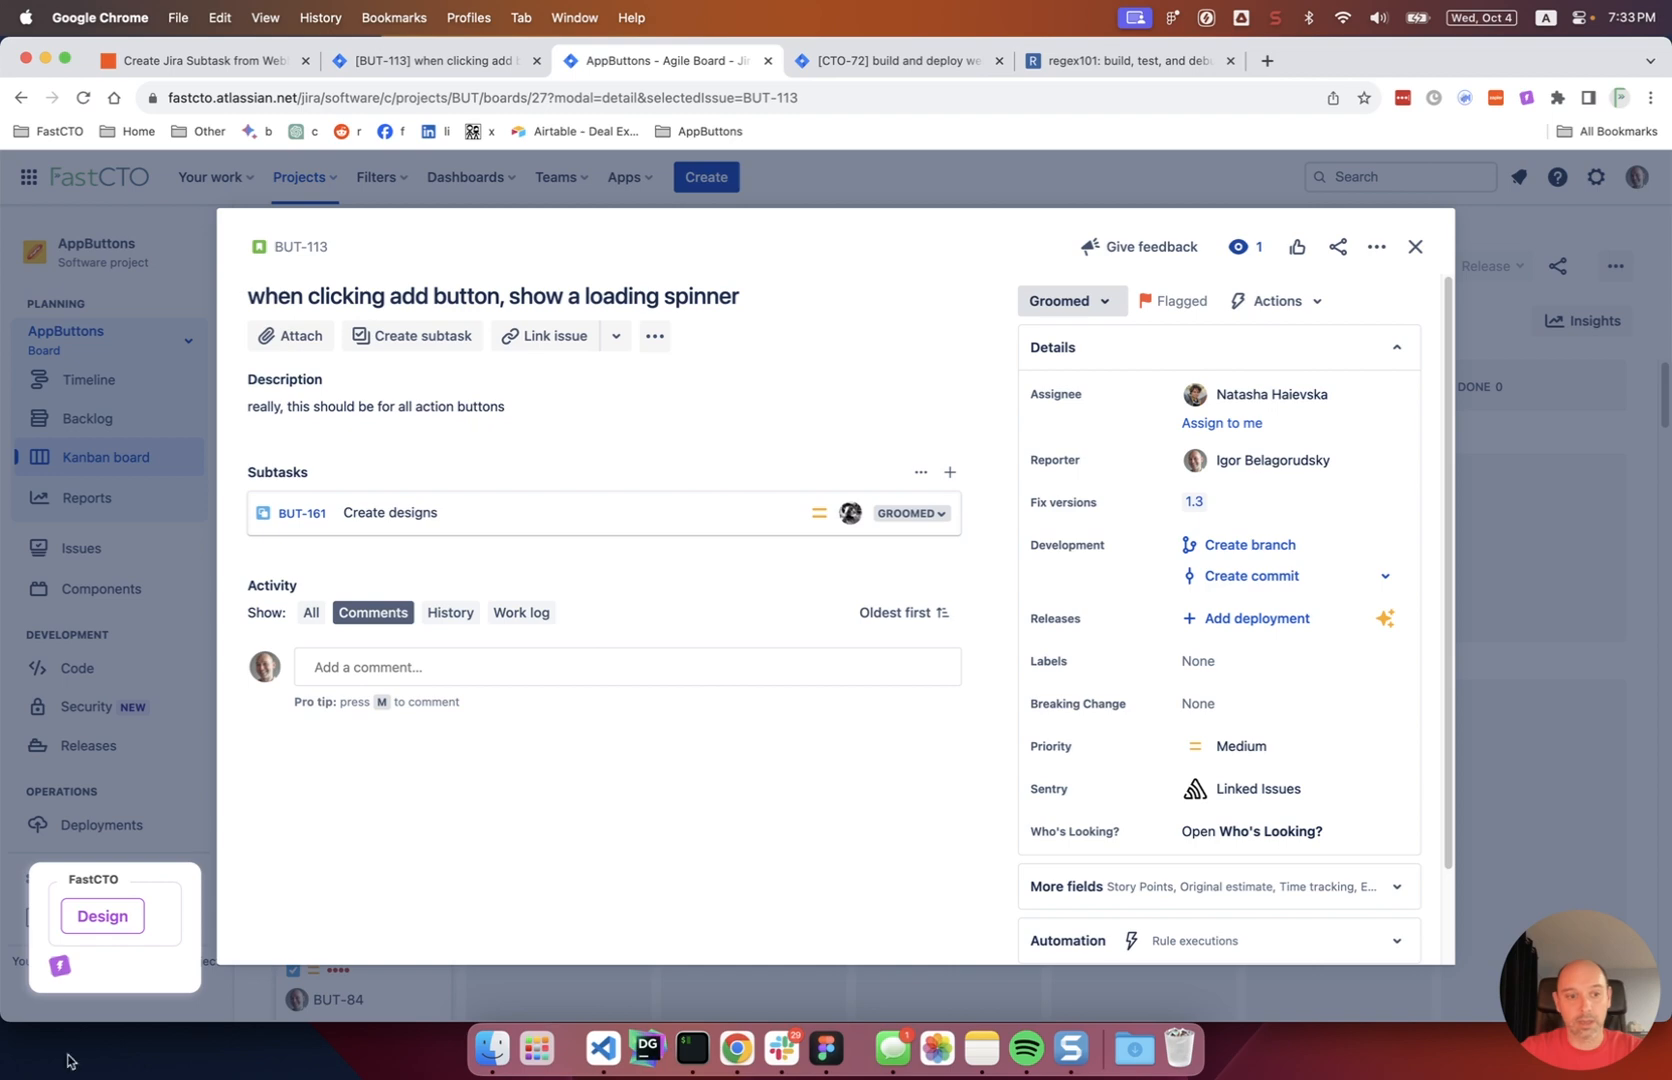
click(103, 916)
Step: Close the issue detail, look through the Kanban board's cards, and reopen BUT-113 from its Groomed card
click(1414, 246)
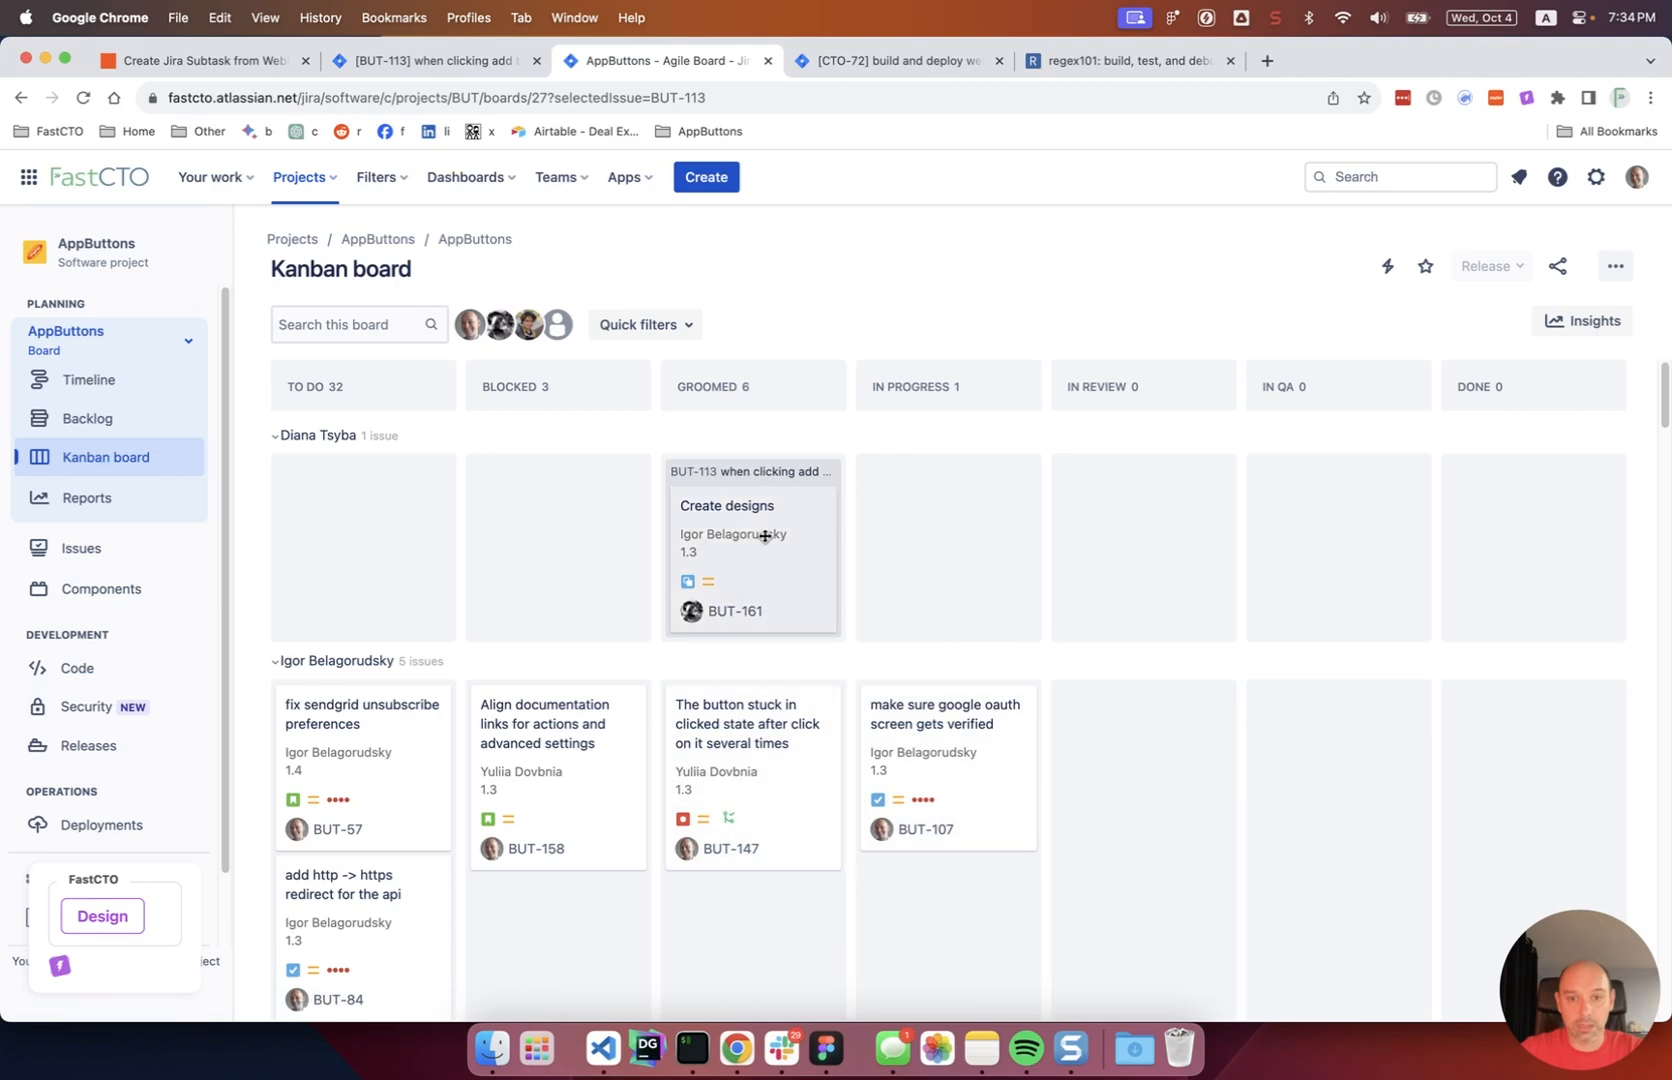
scroll(509, 600, down, 4)
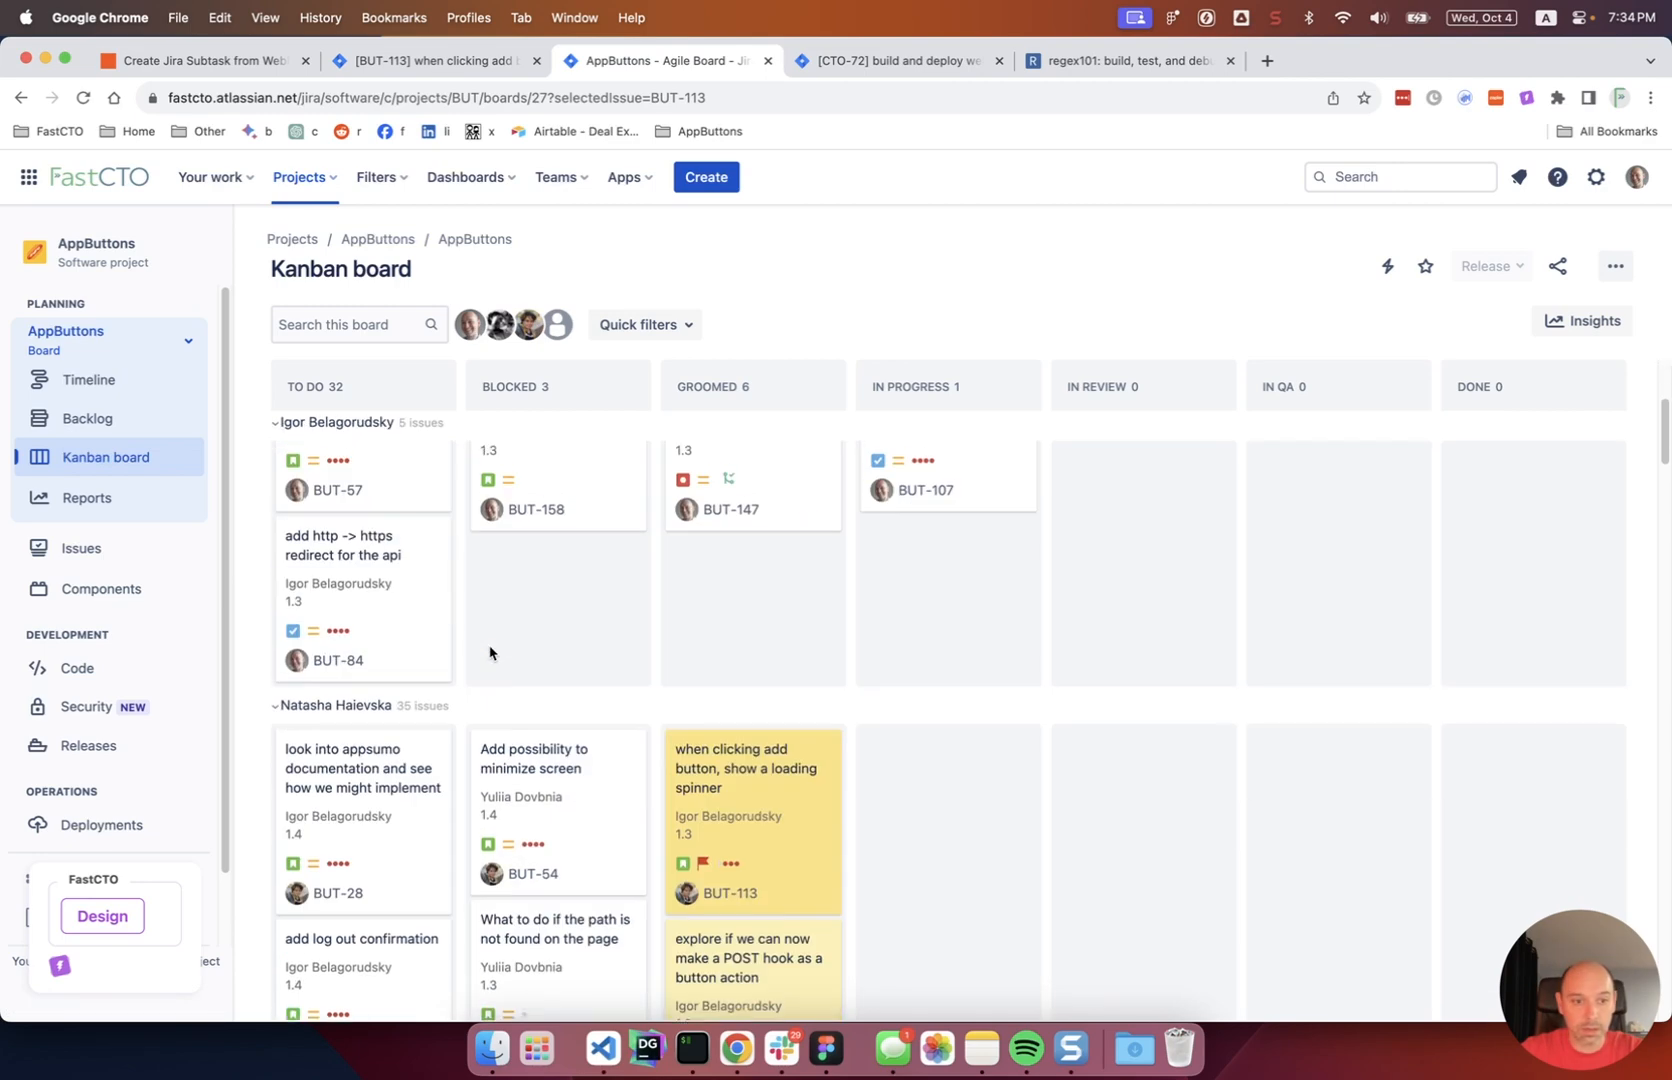
click(760, 740)
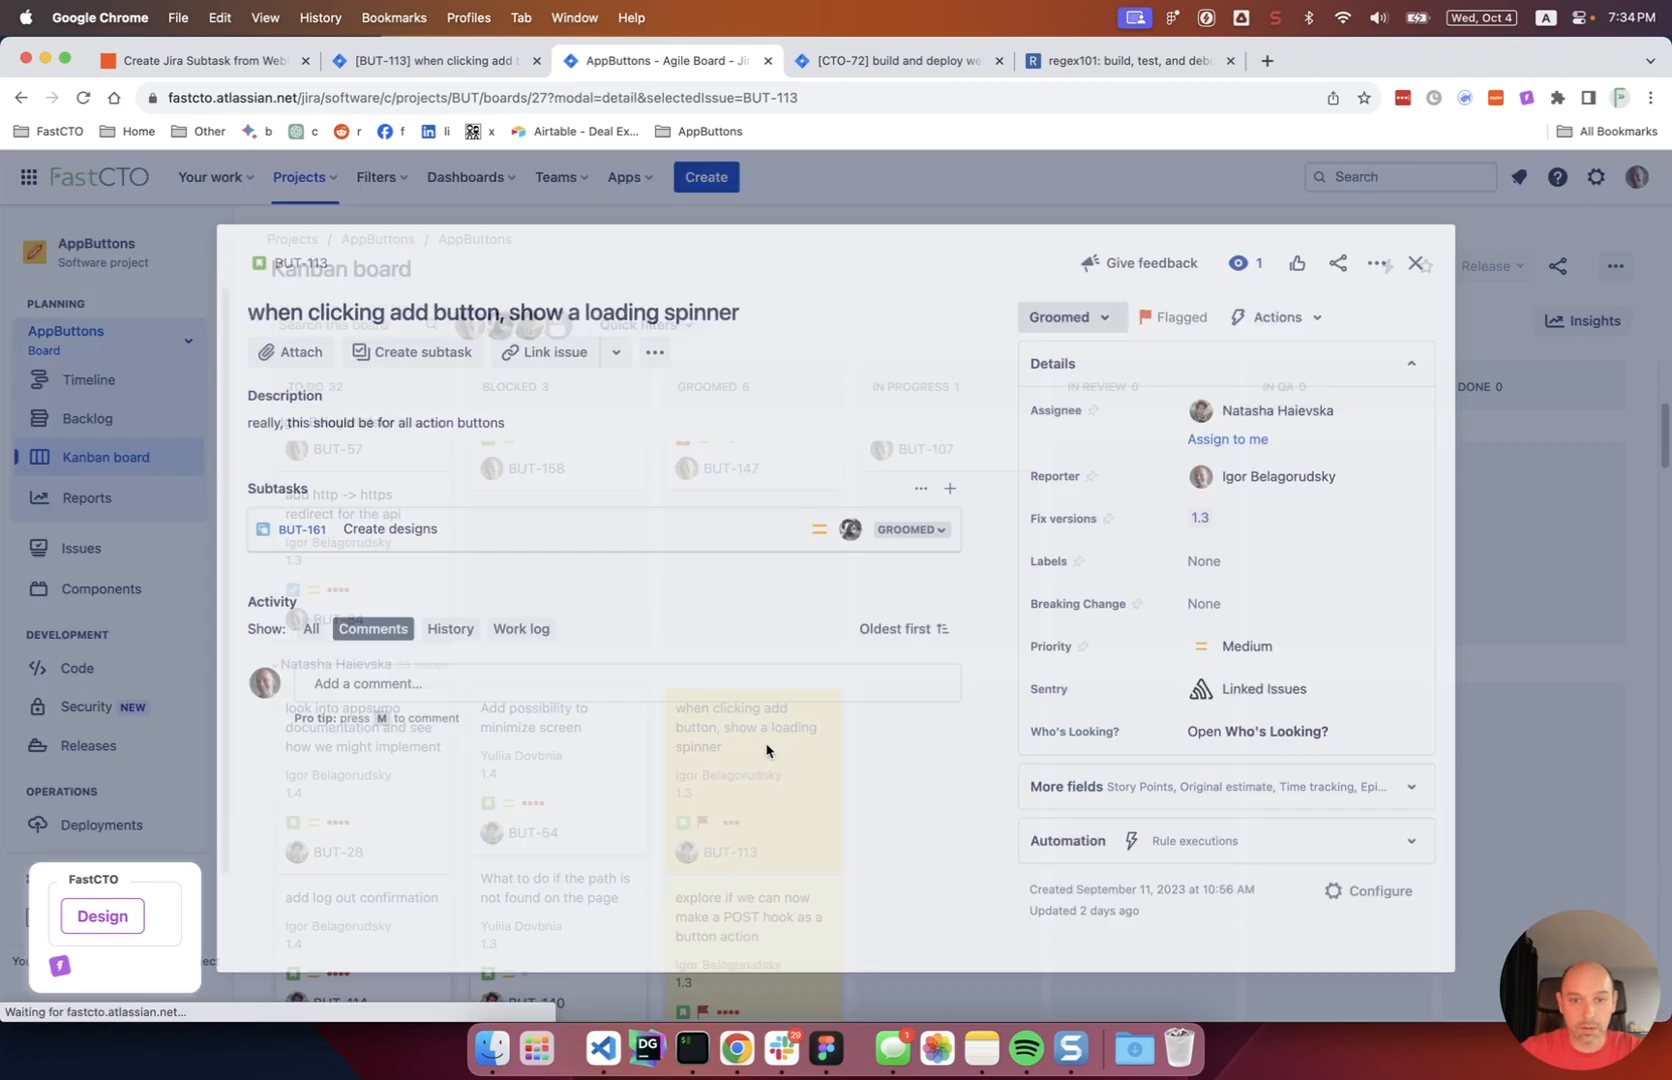